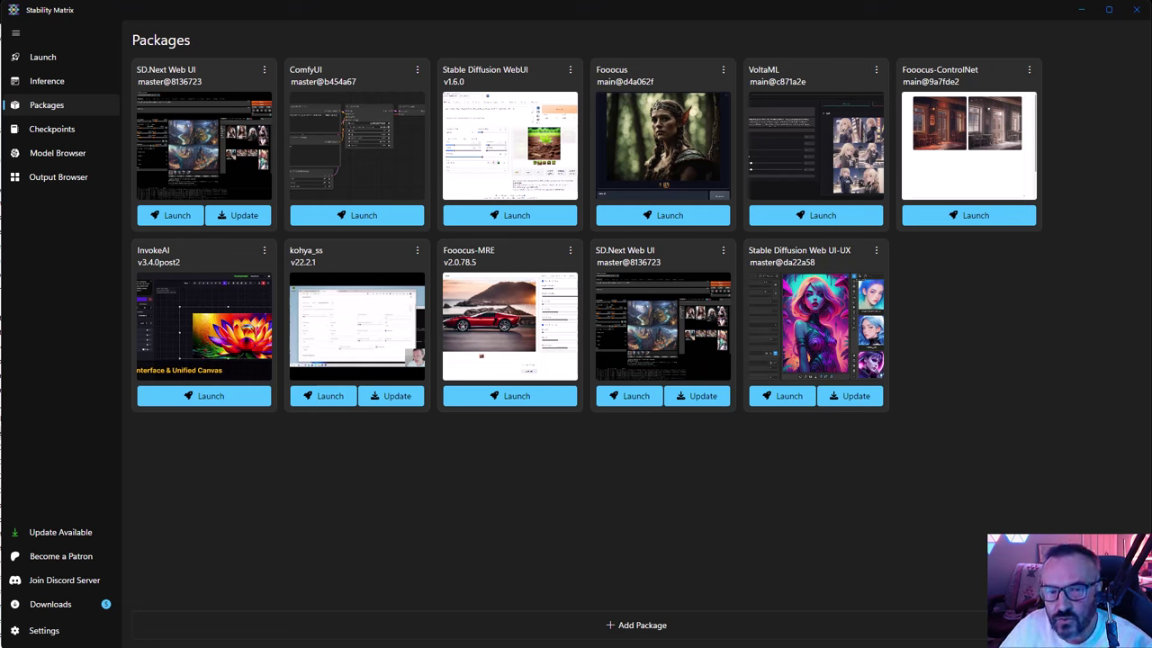
Switch from Stability Matrix's Packages page to the browser's Visual Studio Code download page.
key(alt+Tab)
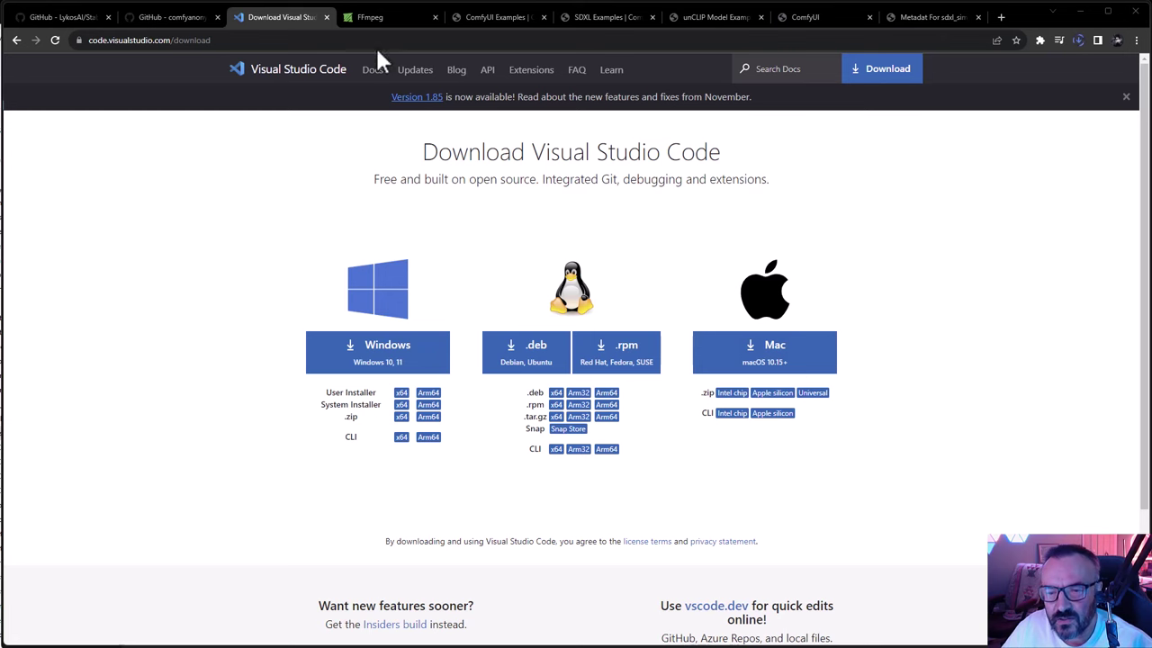
Glance at the FFmpeg homepage, then bring up the LykosAI/StabilityMatrix GitHub repository tab.
click(369, 15)
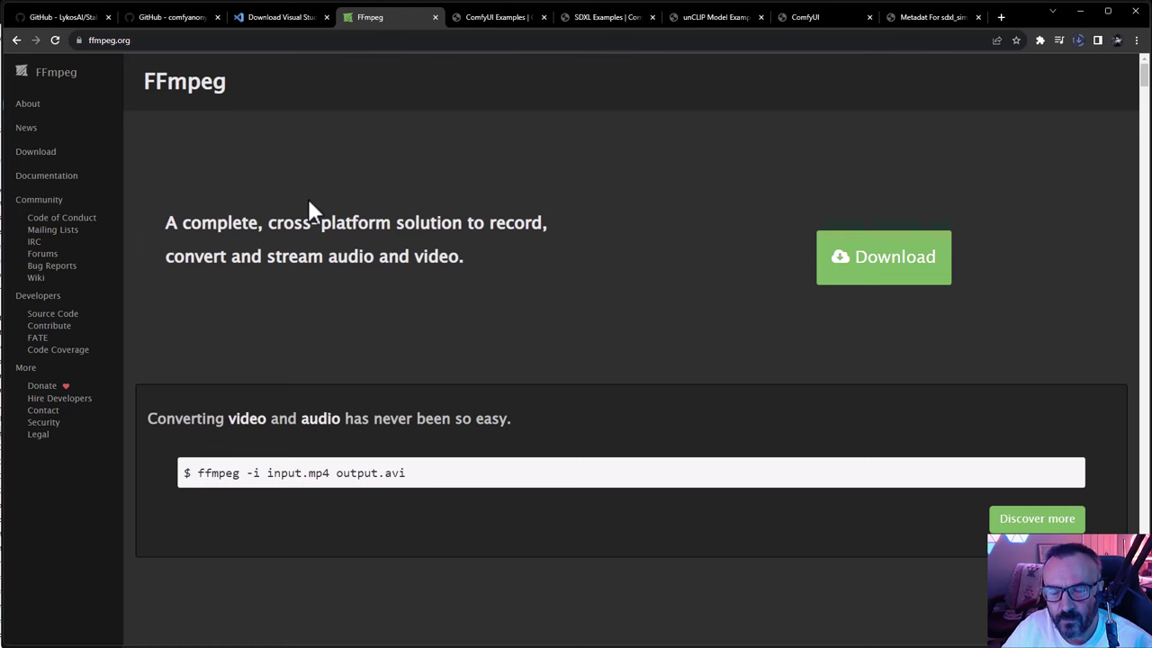
key(ctrl+1)
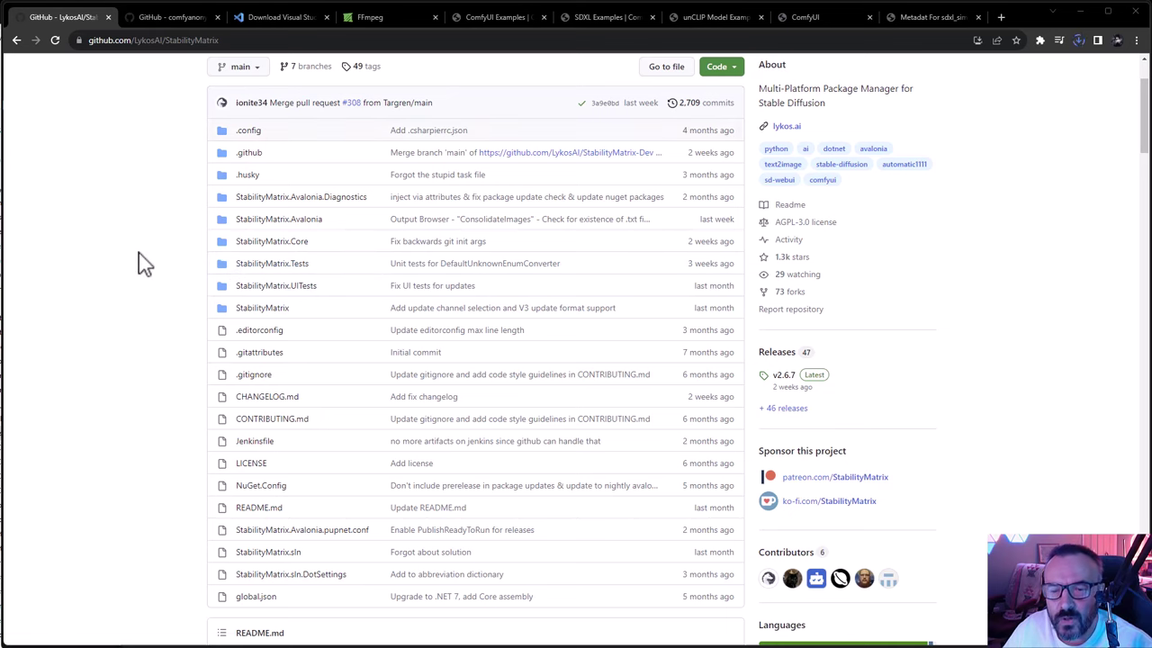
Scroll the StabilityMatrix repository page down to its README describing the package manager and Inference UI.
scroll(138, 261, down, 3)
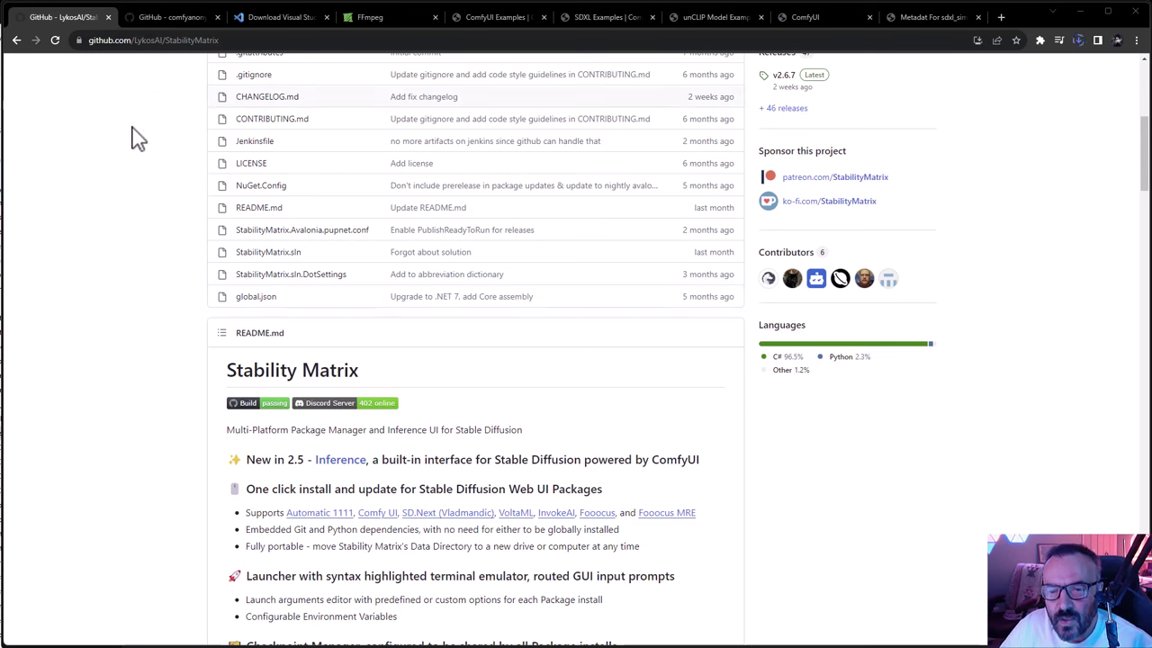
scroll(198, 319, down, 1)
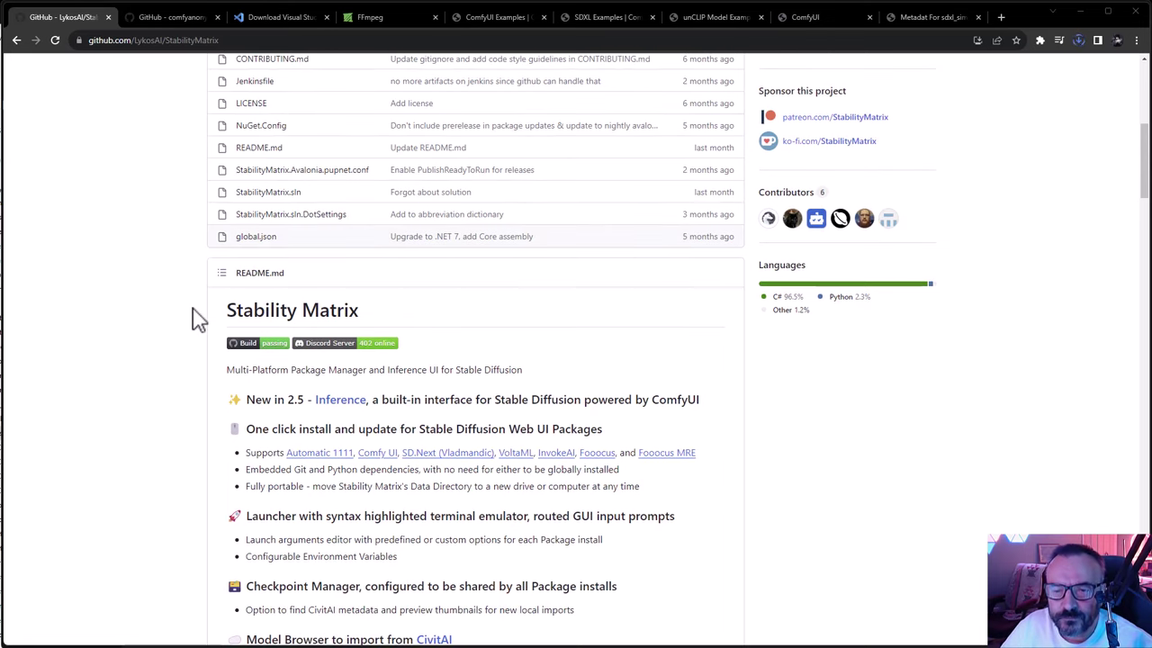
Open the comfyanonymous/ComfyUI repository and scroll through its README Features list and back up.
click(166, 20)
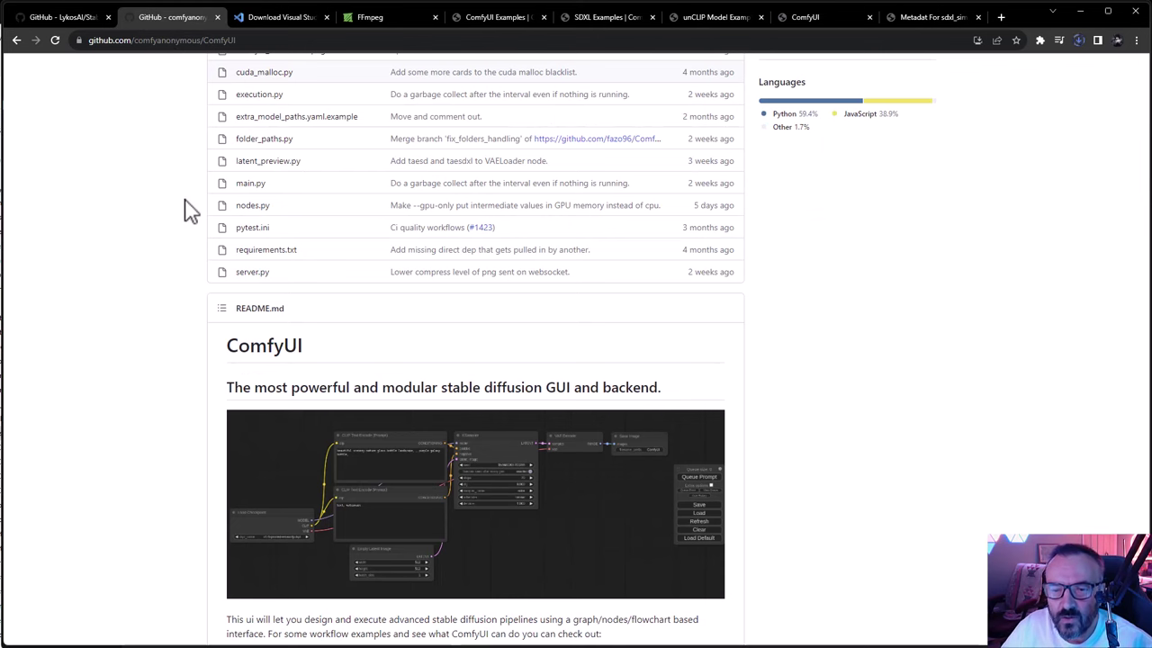
scroll(189, 209, down, 8)
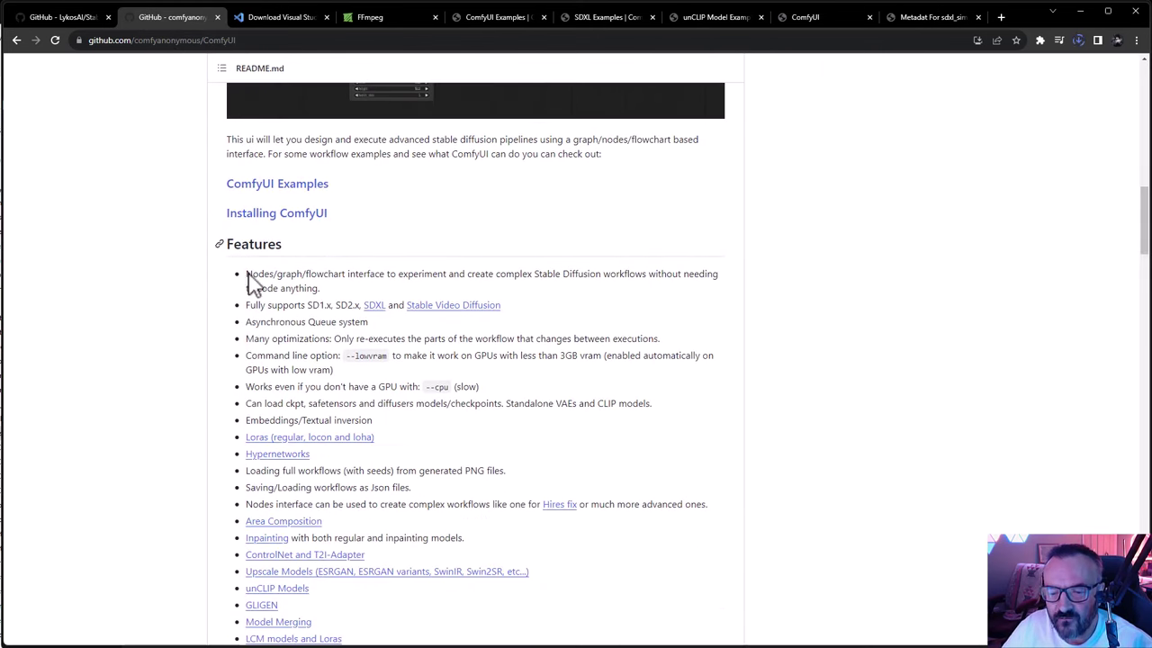
scroll(255, 293, down, 2)
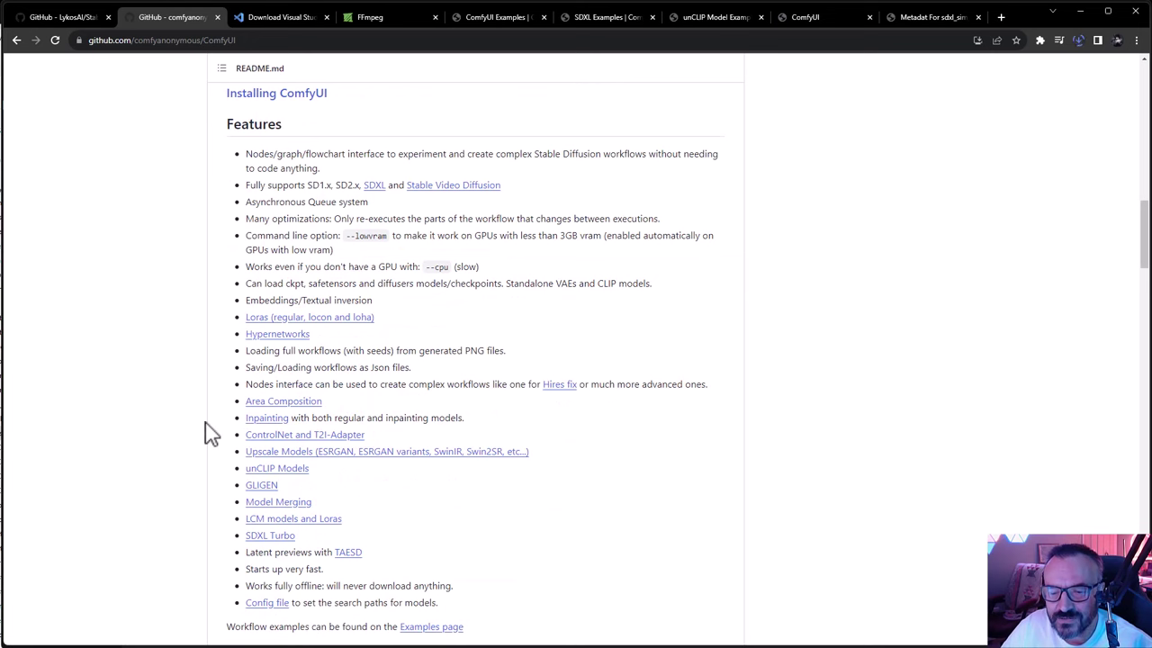
scroll(211, 435, down, 2)
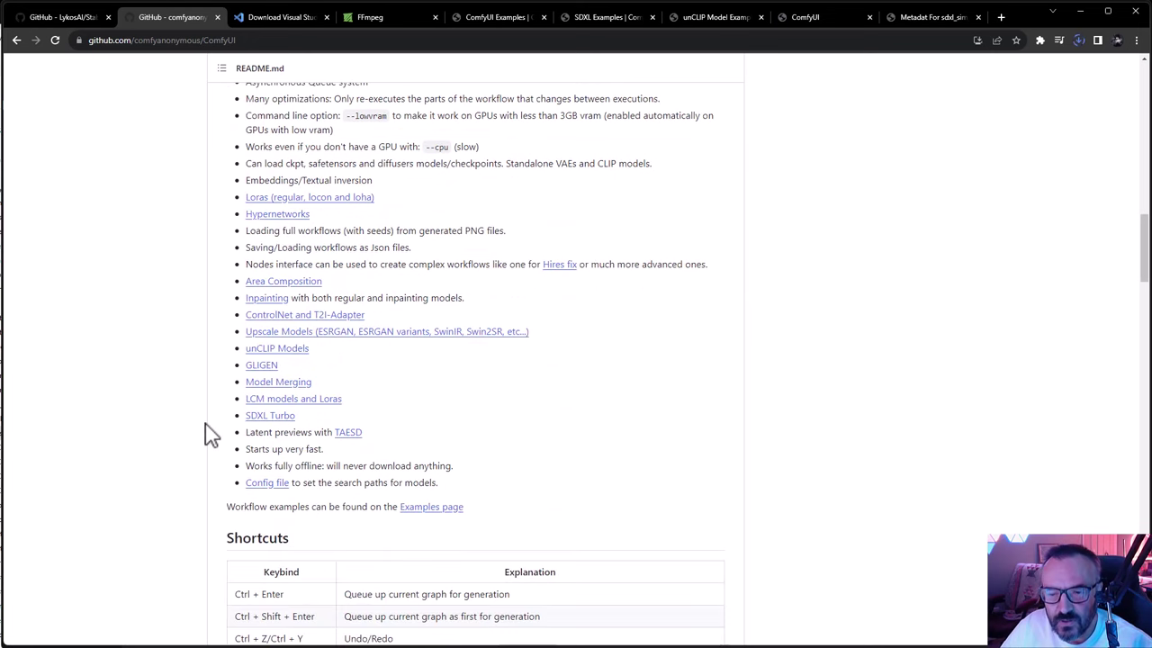
scroll(211, 435, up, 5)
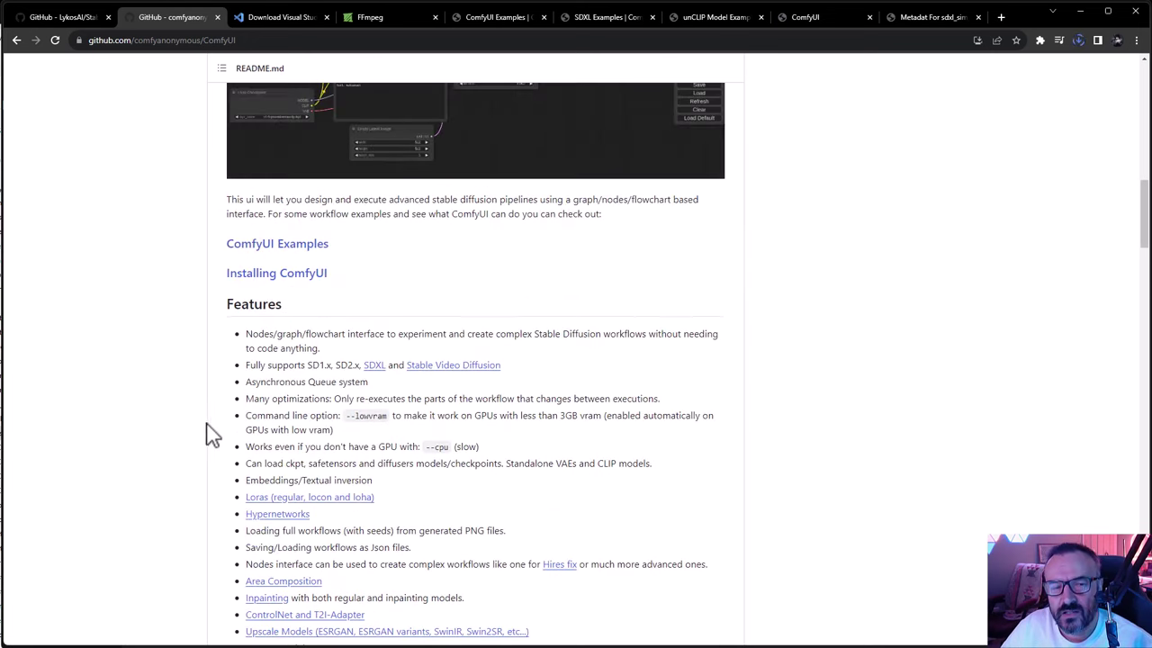
scroll(210, 435, up, 6)
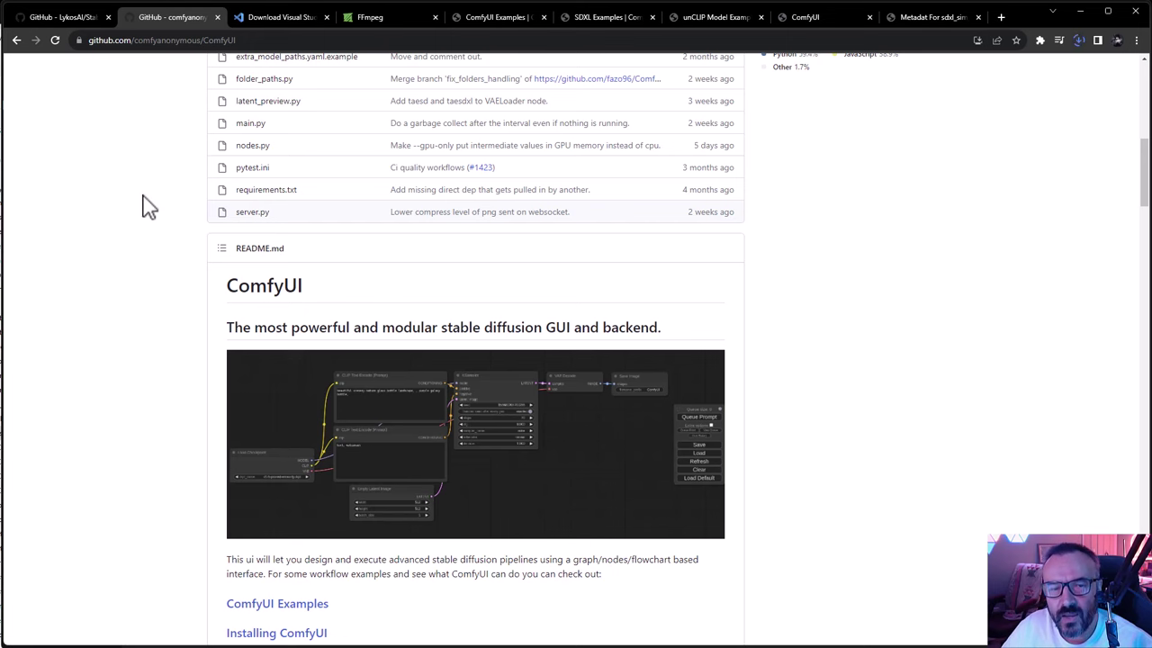
Scroll the StabilityMatrix README to the Windows/Linux/Mac release downloads, then return to Stability Matrix's Packages list.
key(ctrl+shift+Tab)
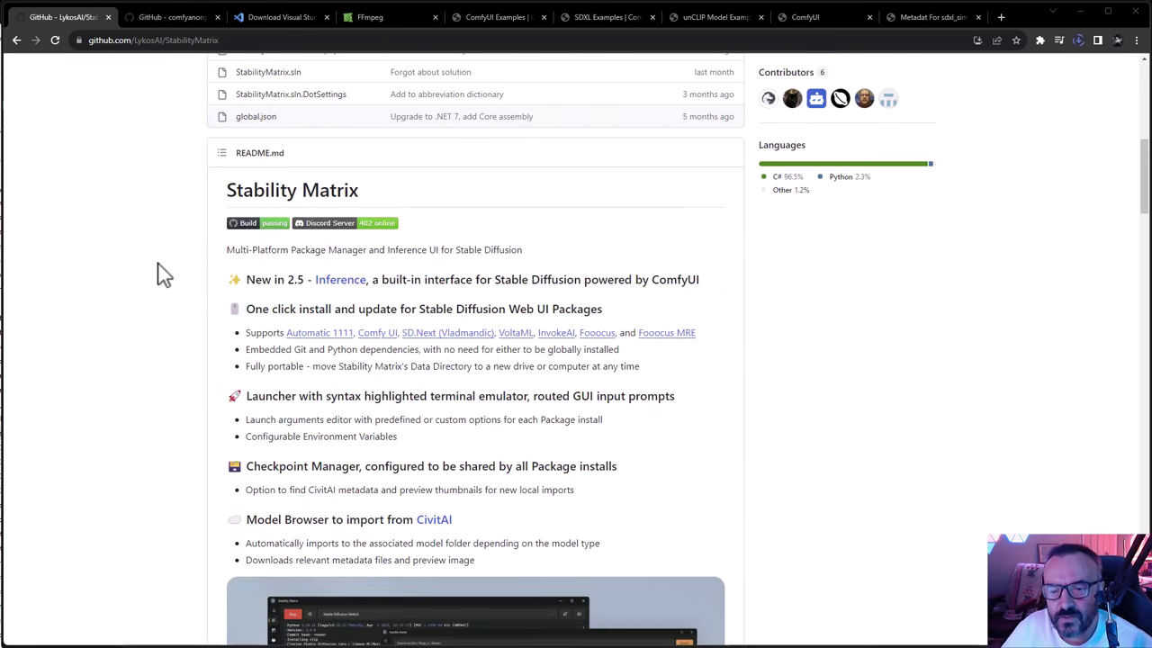
scroll(162, 274, down, 1)
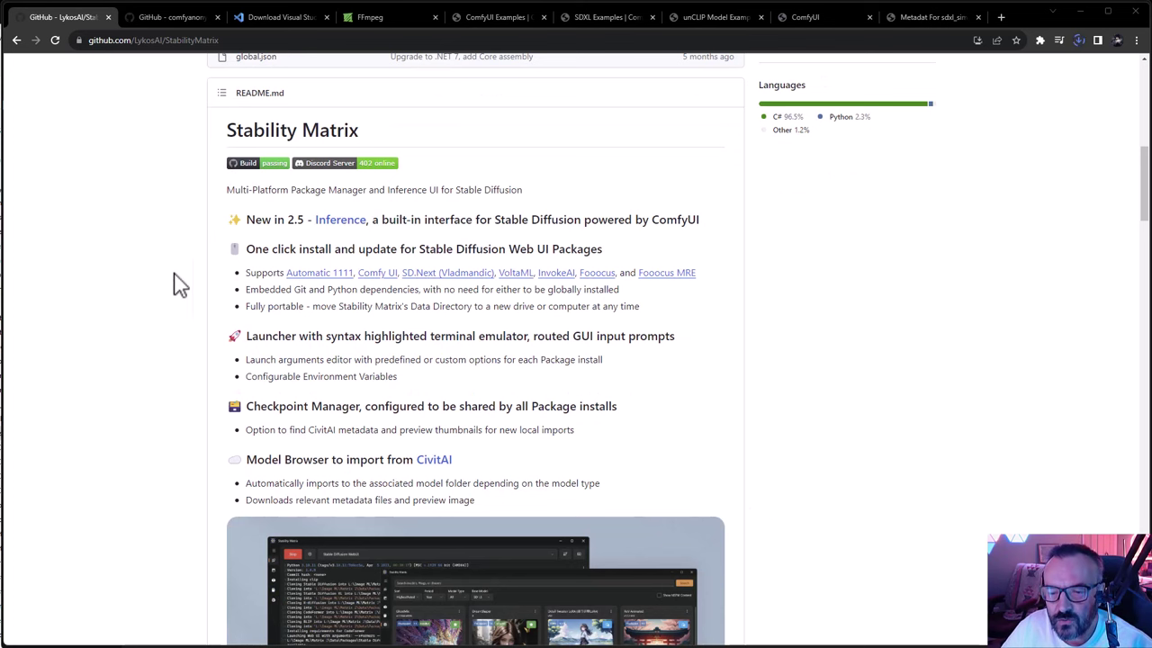
scroll(229, 281, down, 1)
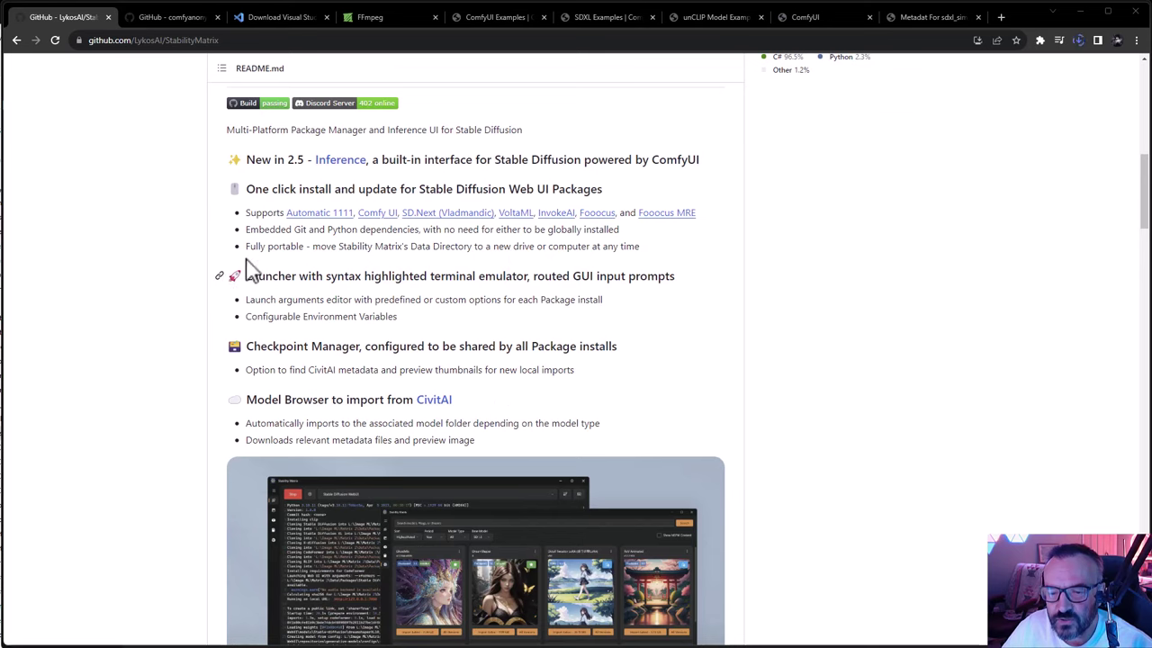
scroll(342, 352, down, 5)
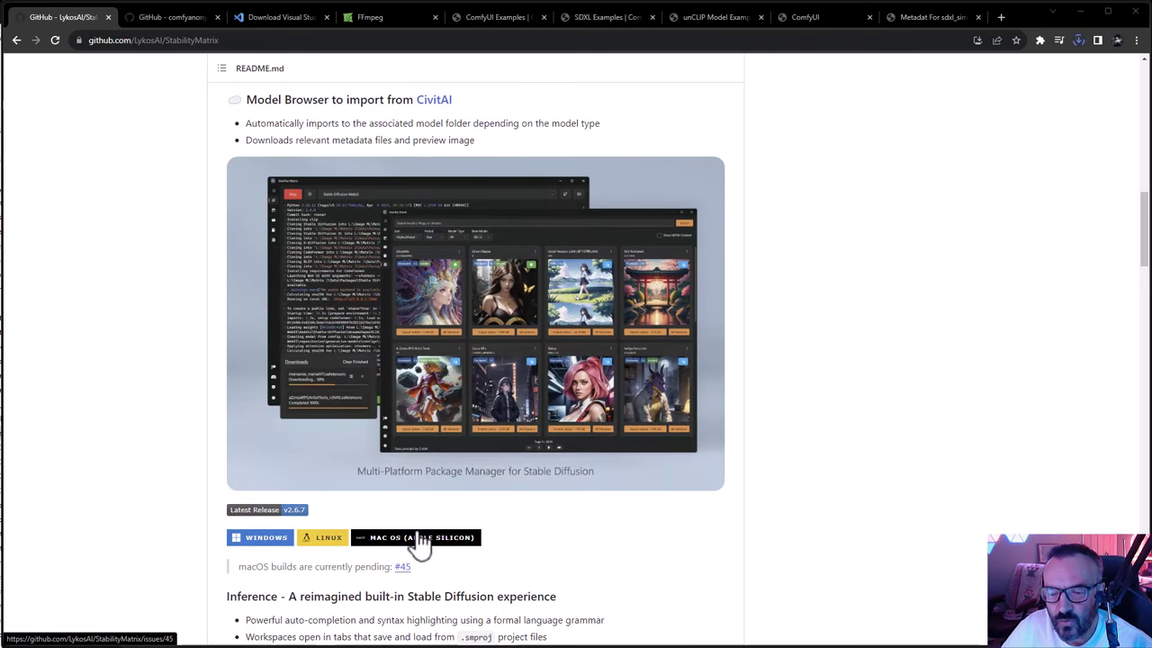
key(alt+Tab)
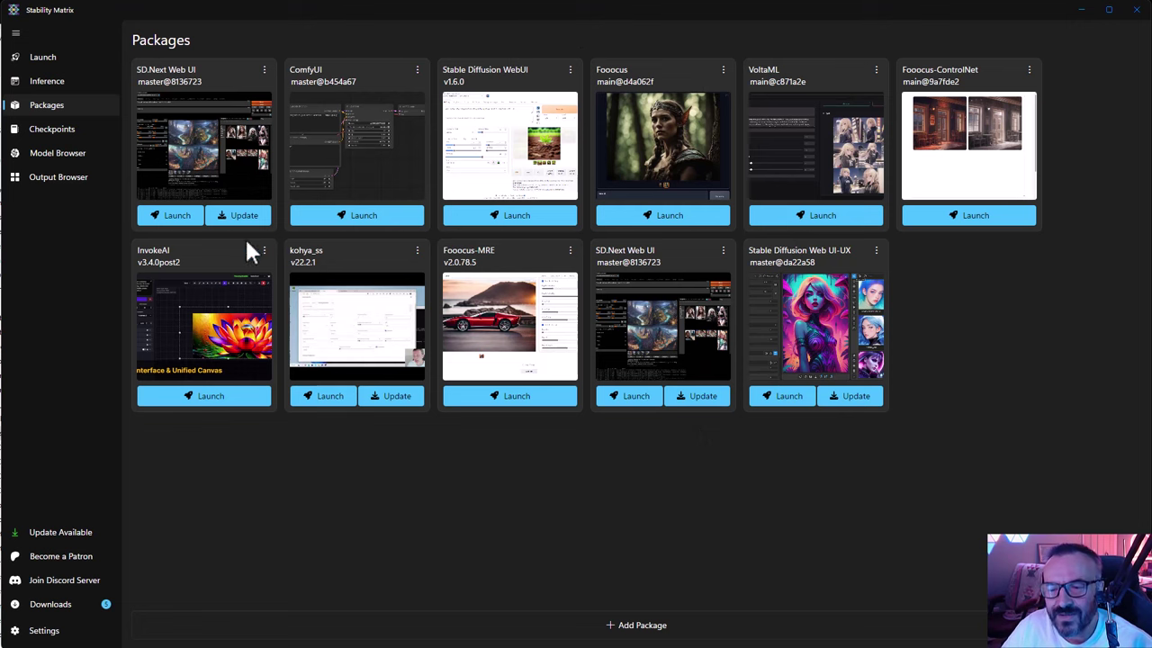
click(662, 630)
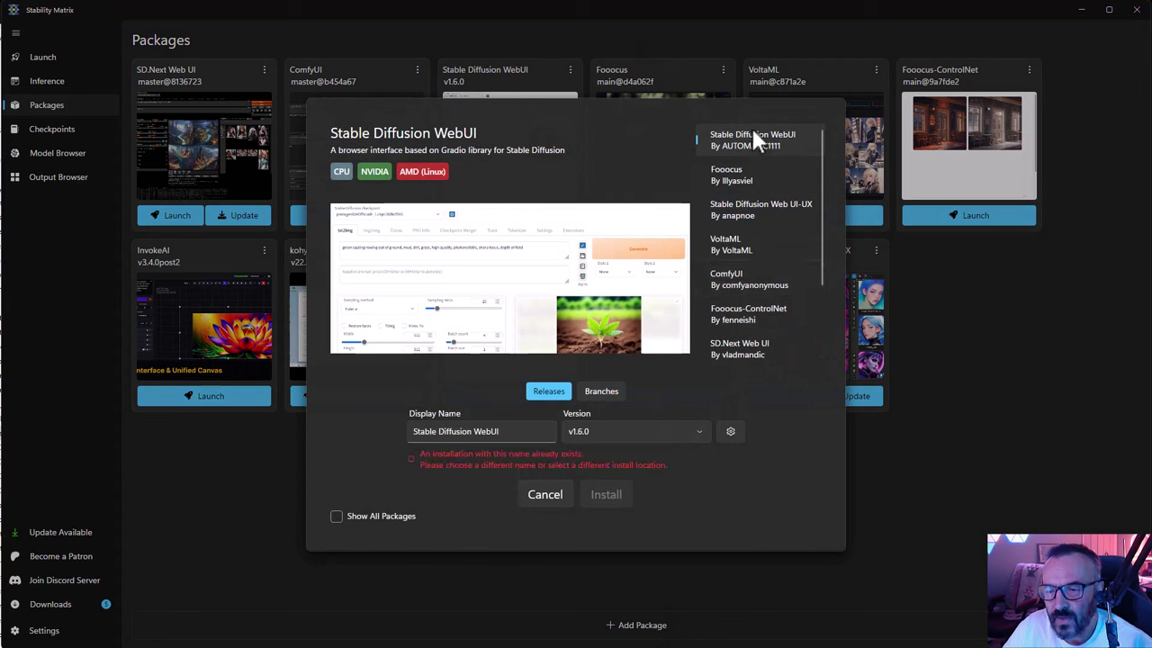
click(728, 173)
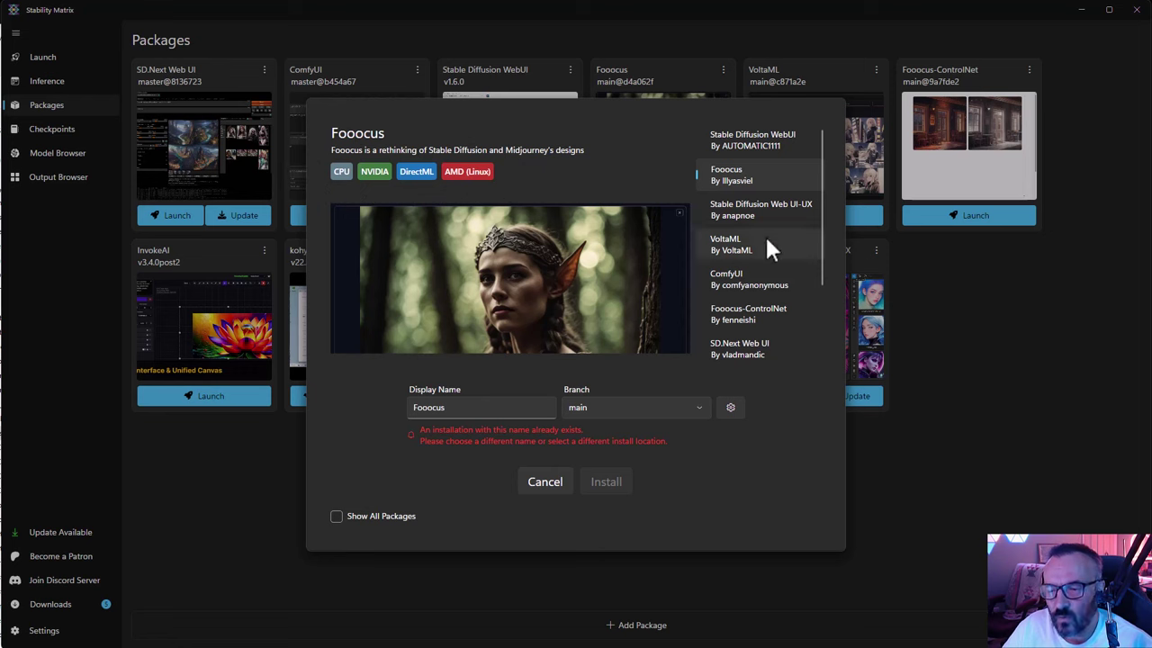
click(742, 276)
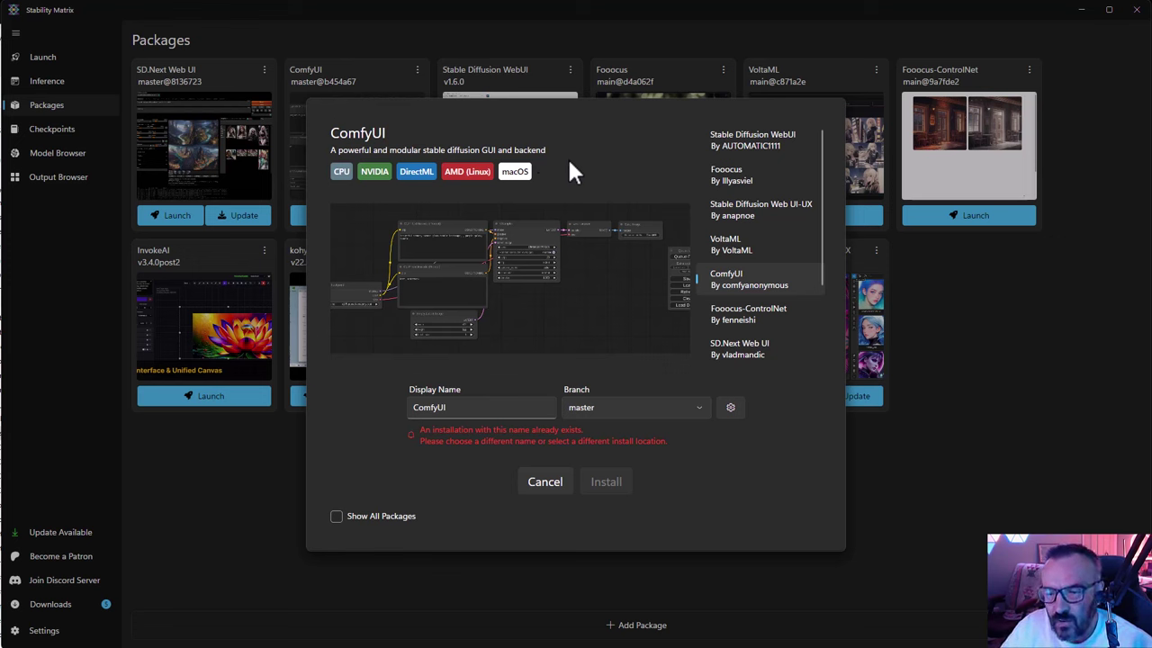
Dismiss the add-package window and select the ComfyUI-Manager custom node path in the ComfyUI Launch console.
click(545, 482)
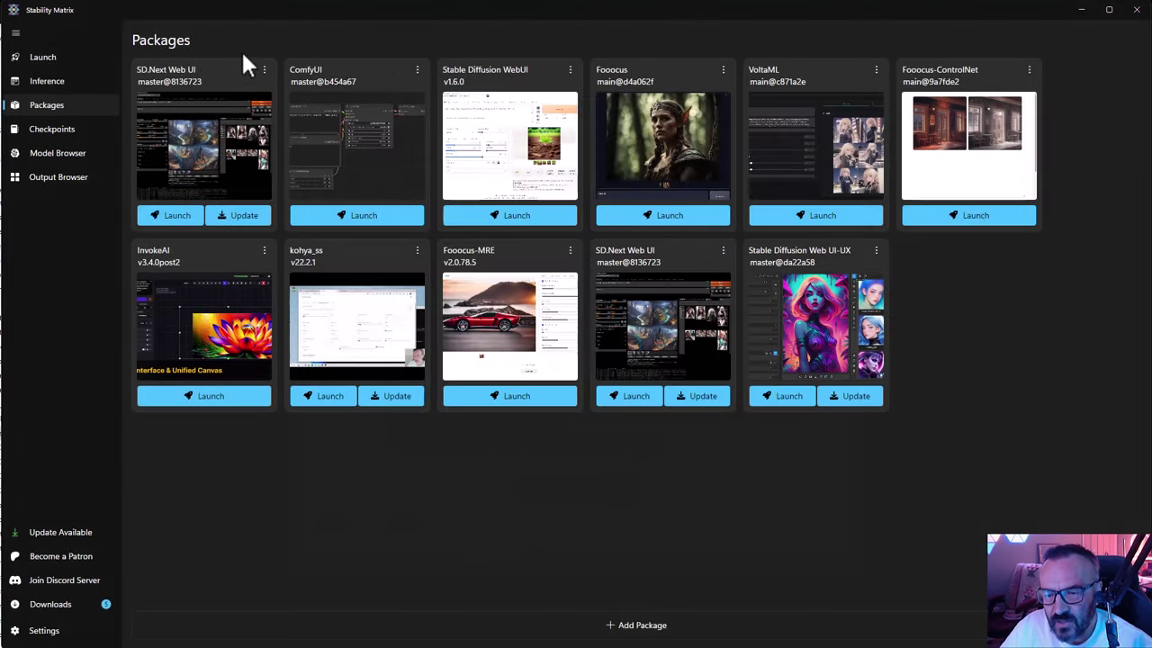
click(69, 57)
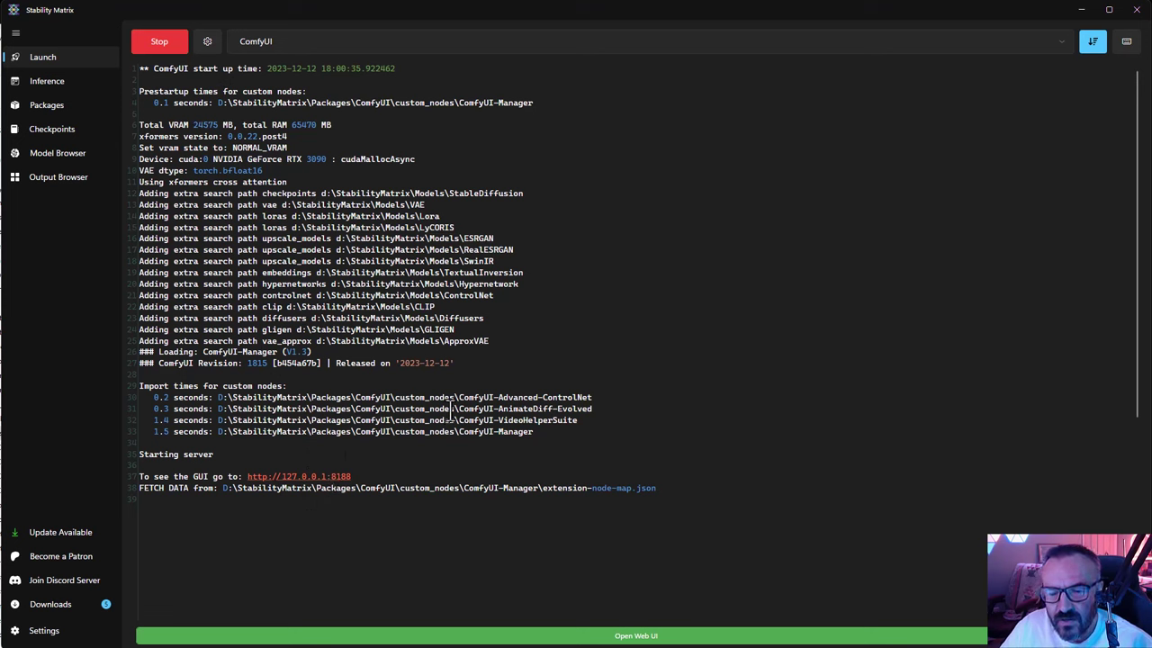
drag(538, 432, 208, 397)
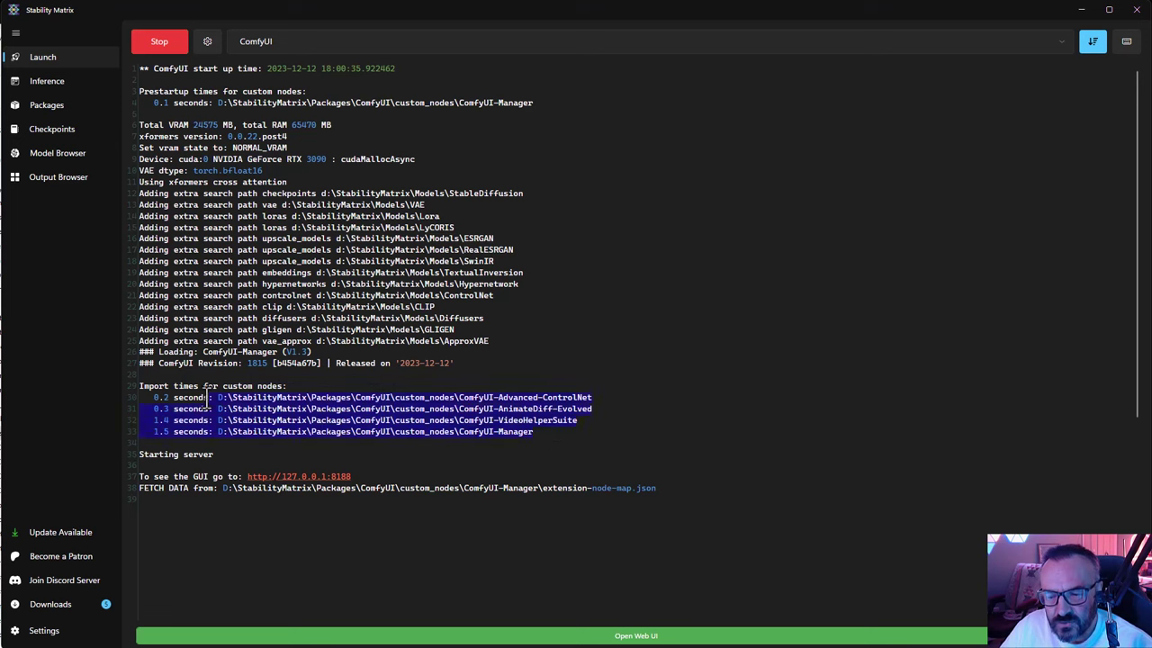
drag(539, 432, 457, 432)
click(558, 442)
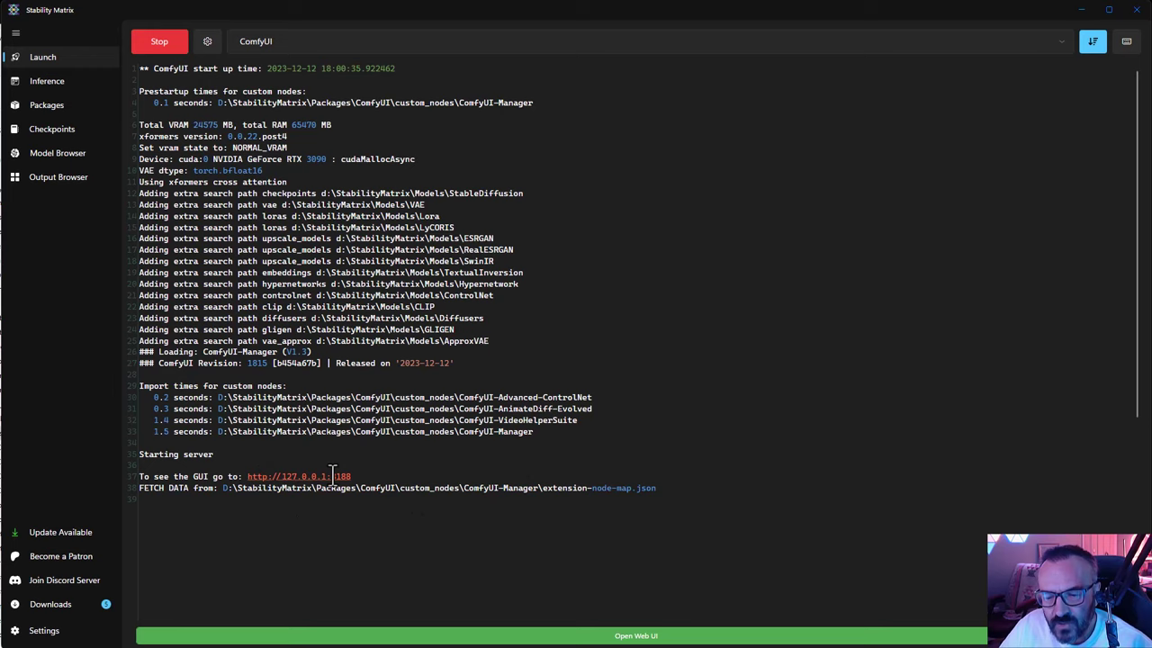
Select the ComfyUI-Manager git clone command in its Installation steps, then bring up ComfyUI's custom_nodes folder.
key(alt+Tab)
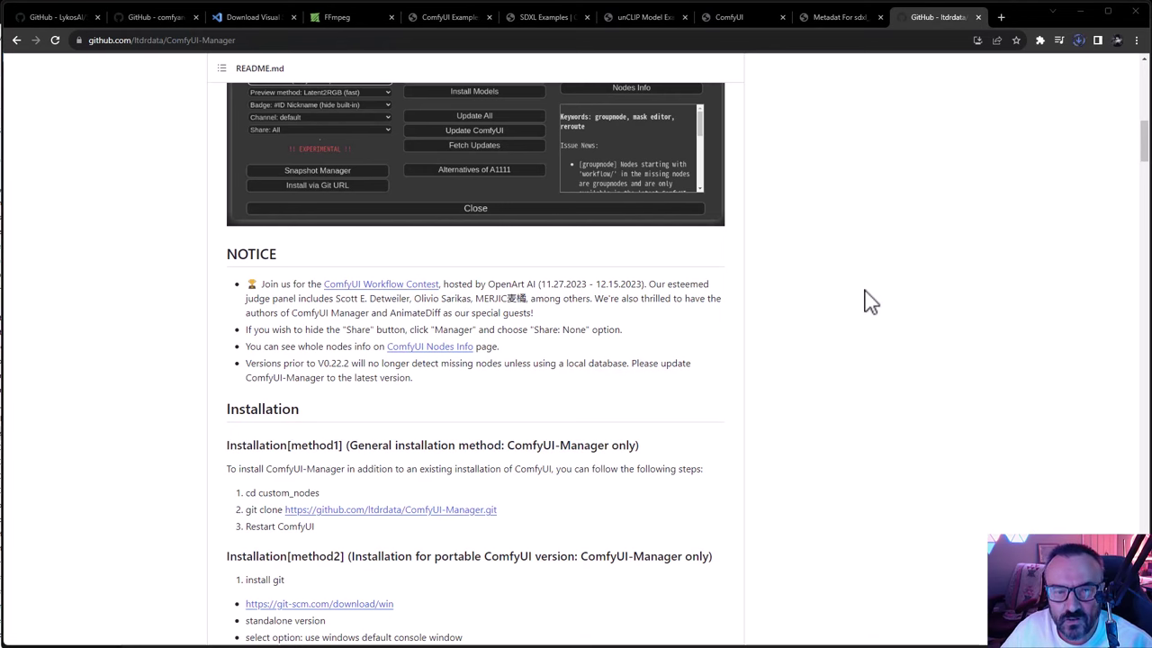
scroll(810, 315, up, 3)
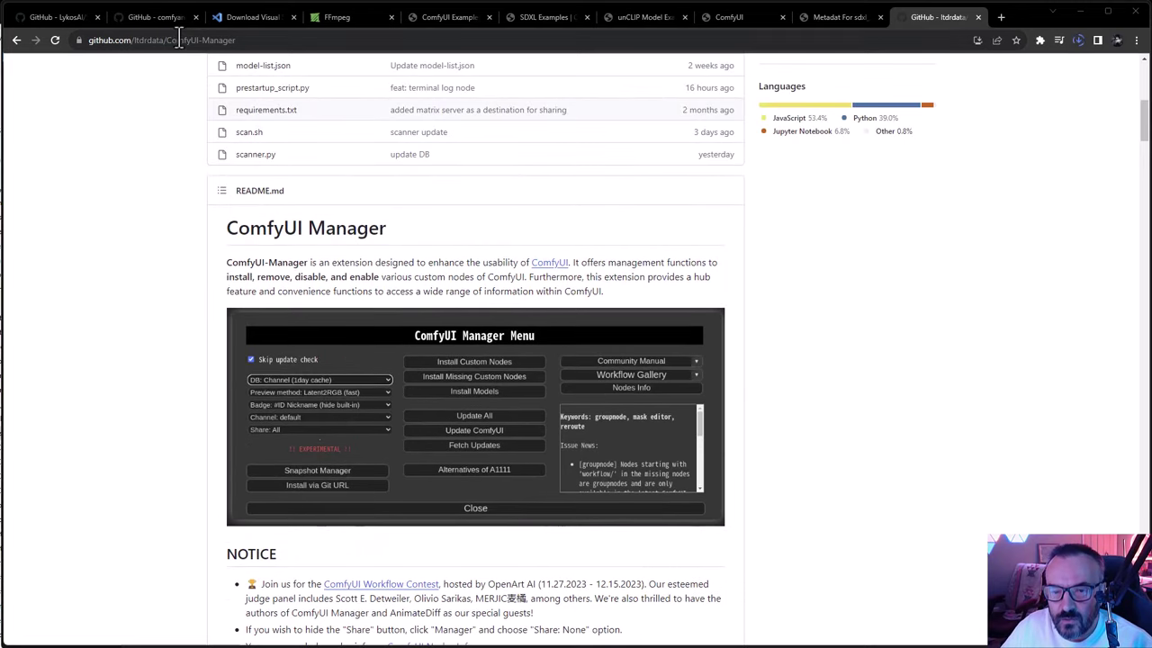
scroll(727, 306, down, 3)
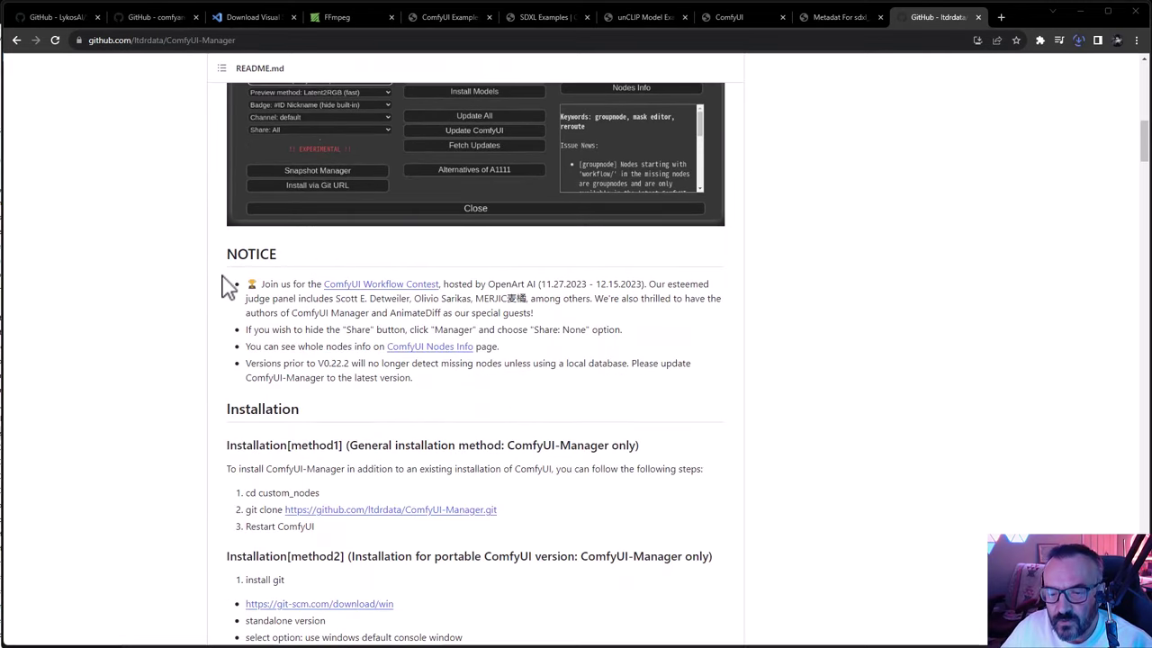
scroll(228, 286, down, 1)
drag(348, 372, 243, 369)
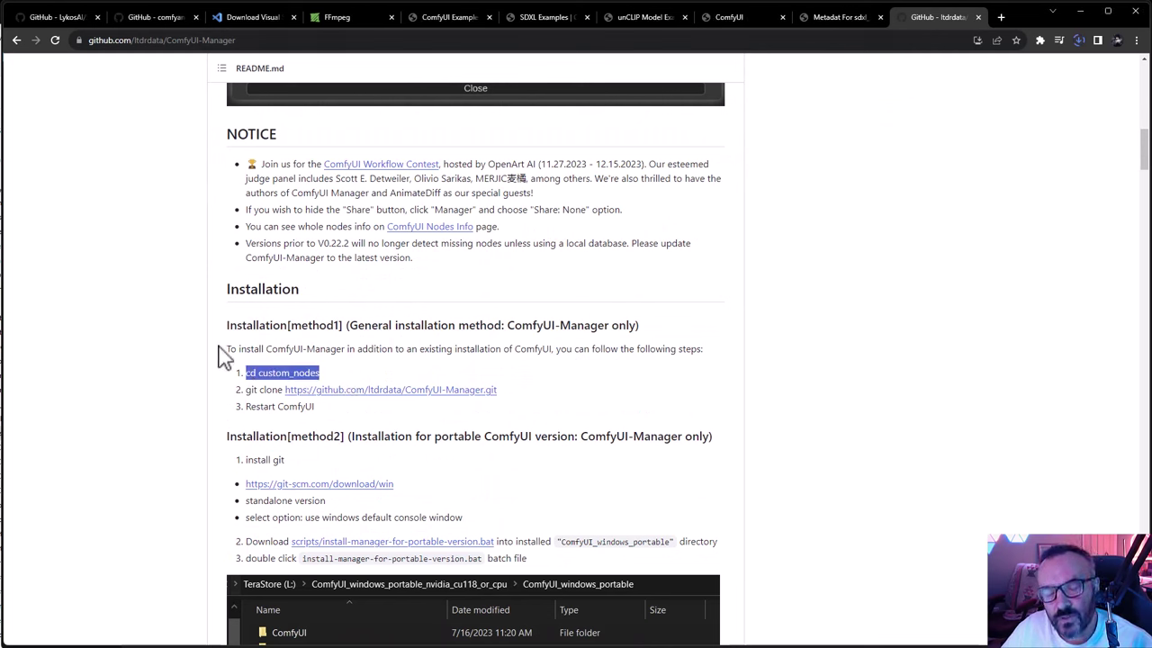
click(251, 373)
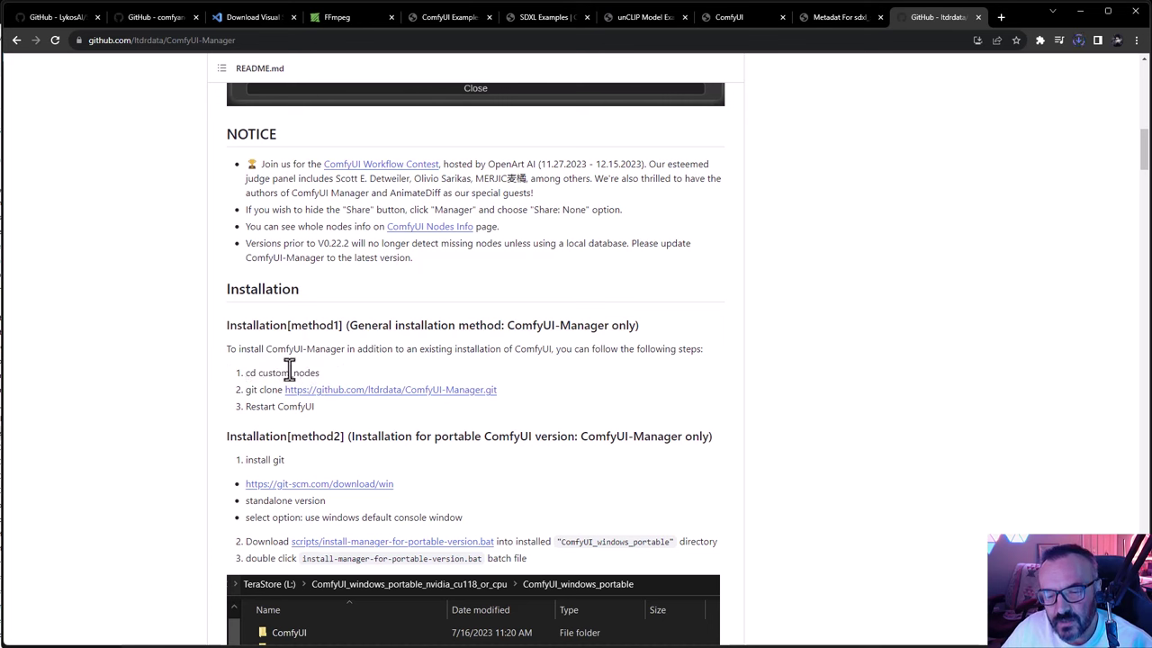
drag(504, 404, 411, 396)
click(246, 399)
triple_click(246, 399)
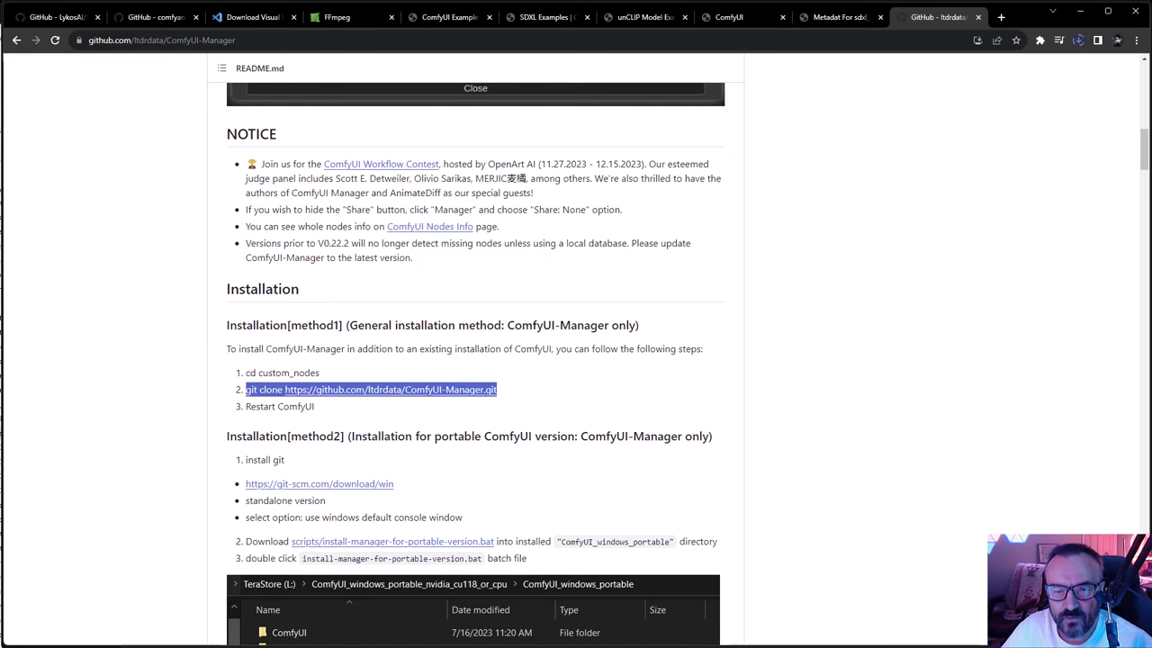
key(alt+Tab)
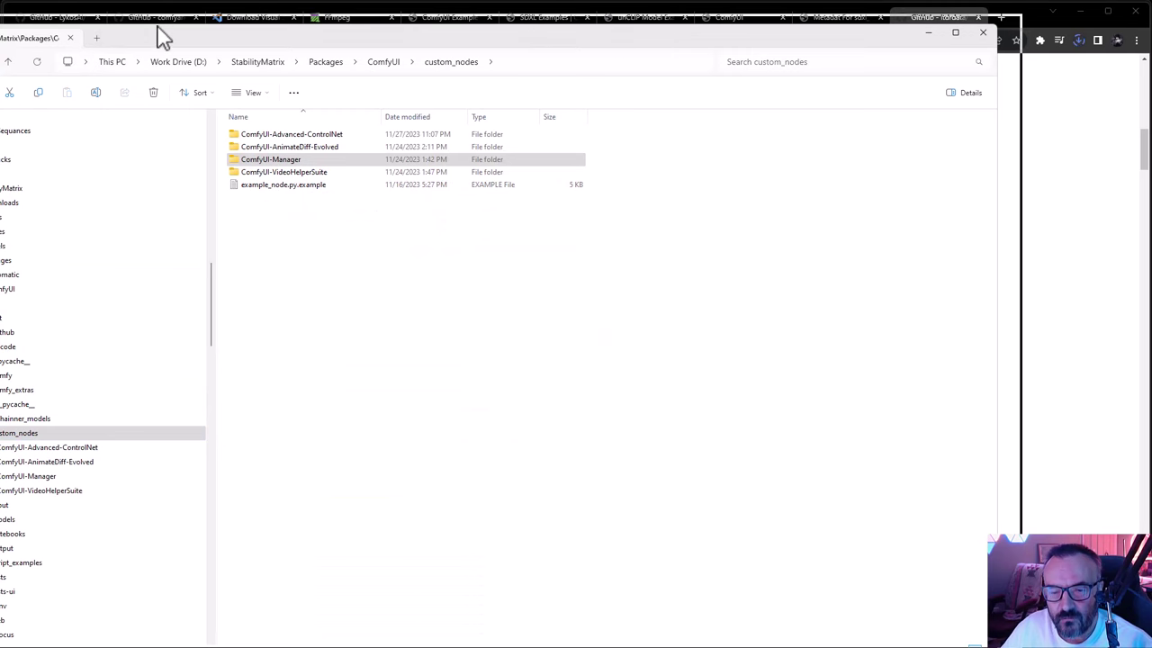
drag(153, 38, 179, 29)
scroll(18, 193, down, 2)
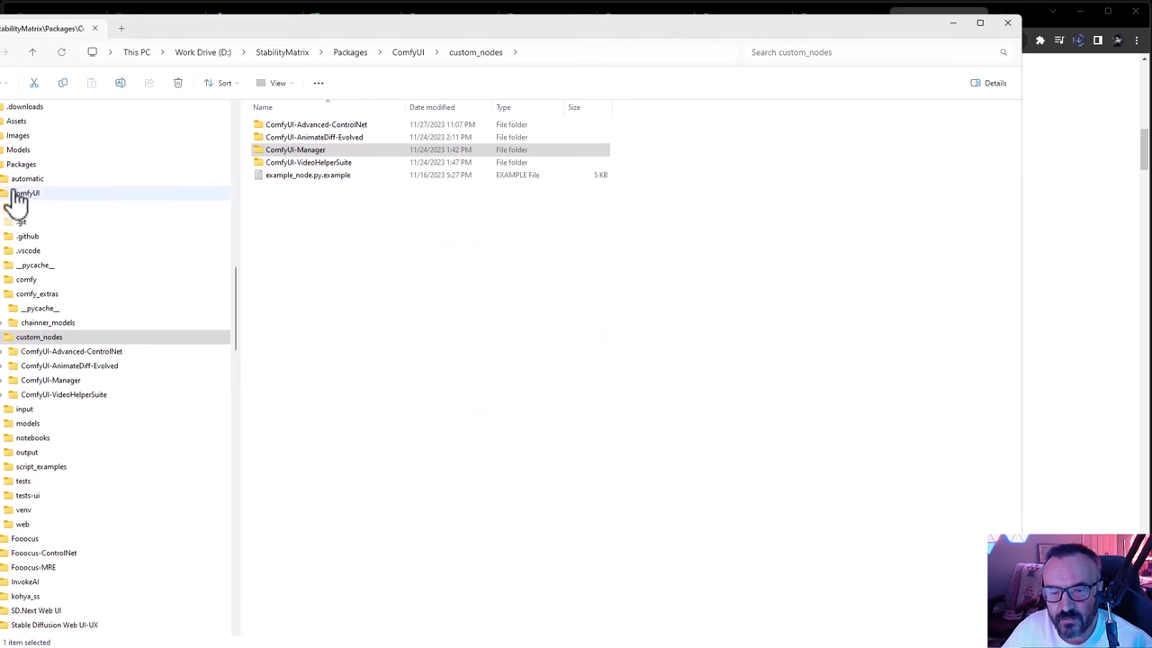
scroll(27, 171, up, 1)
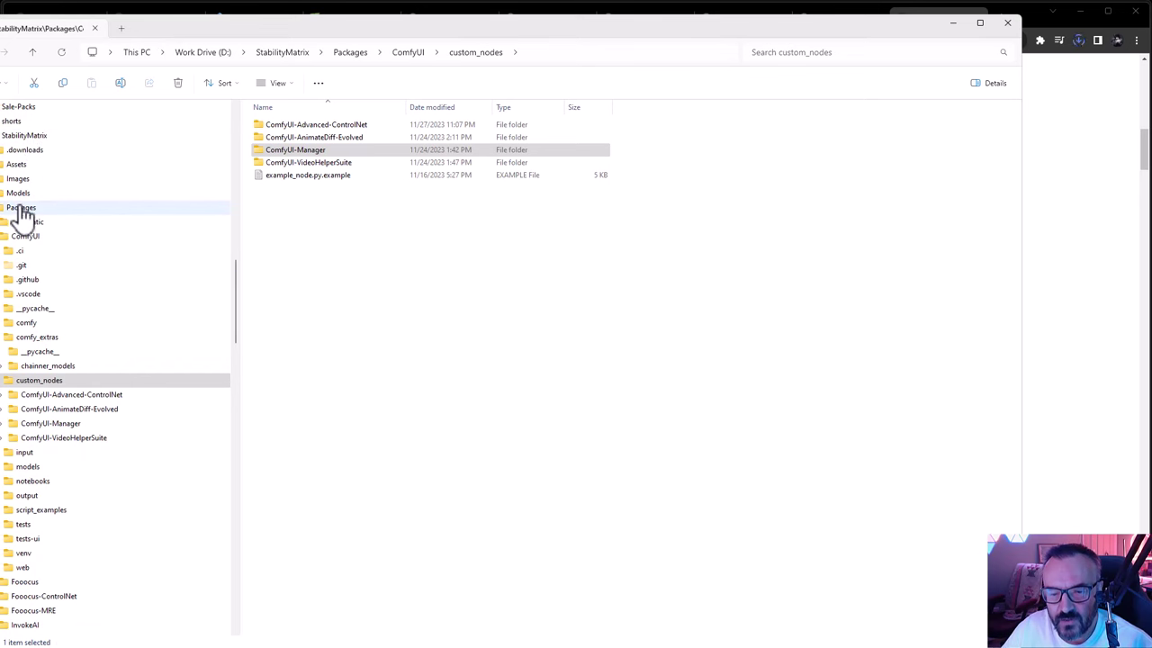
drag(170, 26, 206, 21)
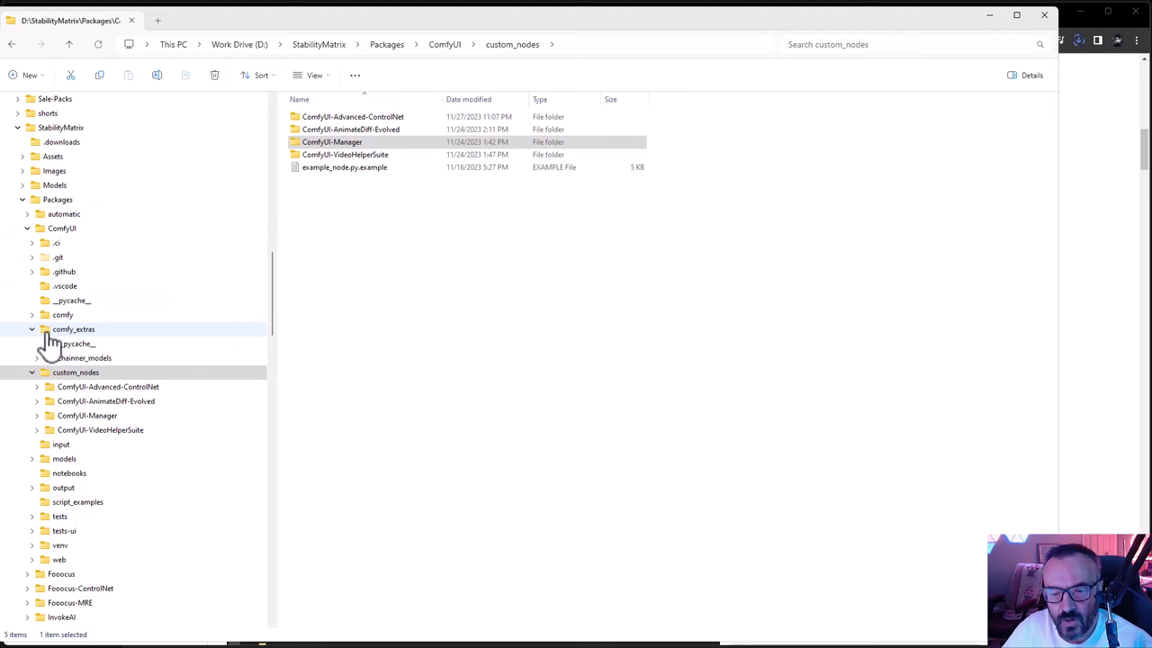
click(58, 373)
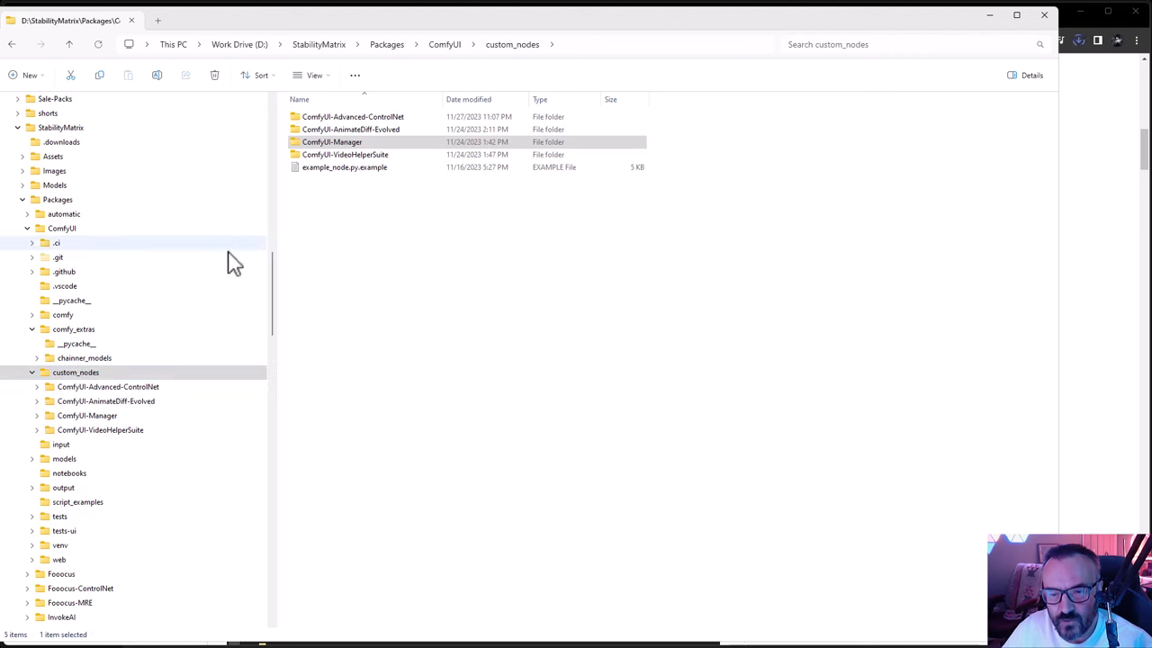
click(142, 373)
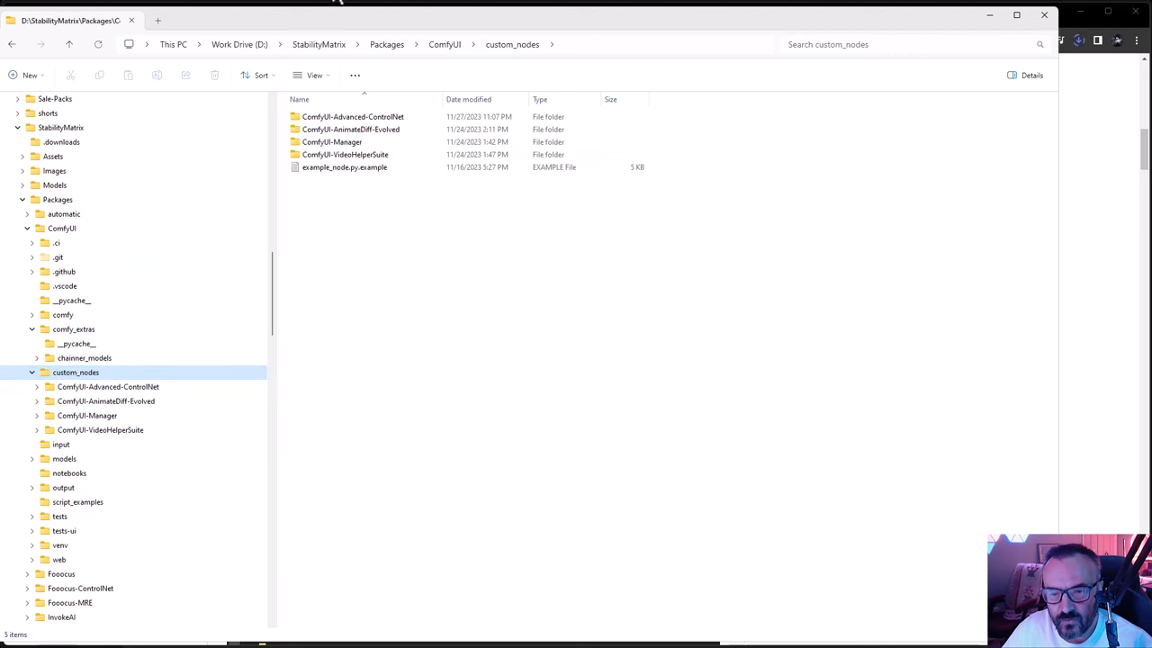
Open a cmd prompt in the custom_nodes folder, close it, and switch back to the browser.
click(578, 50)
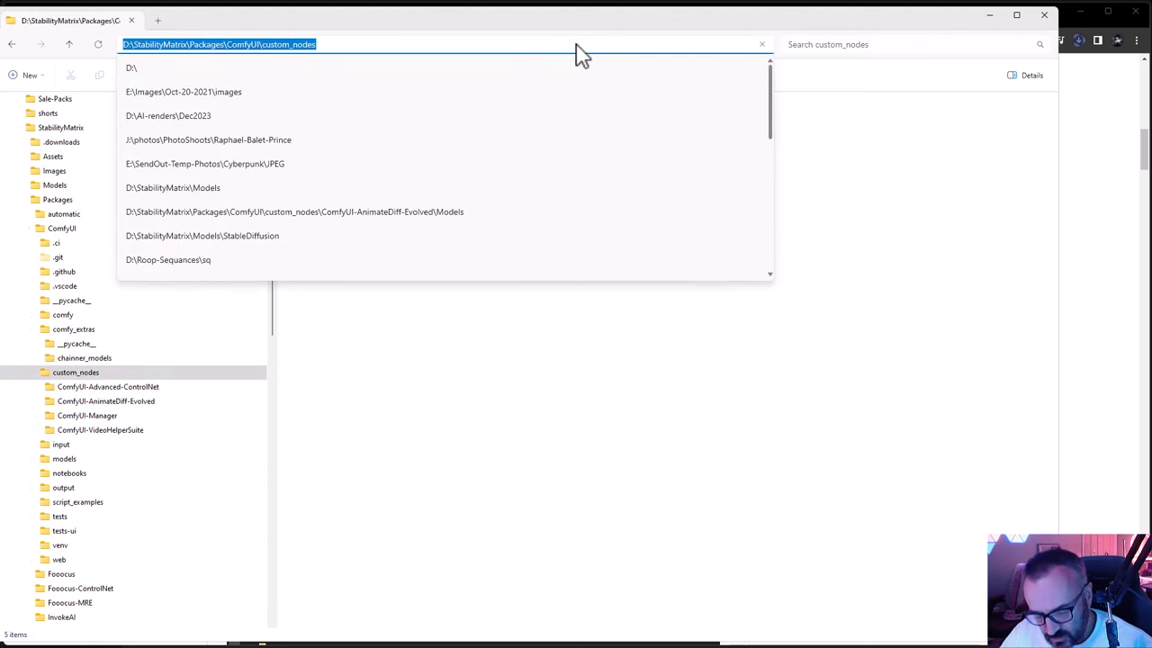
text(cmd)
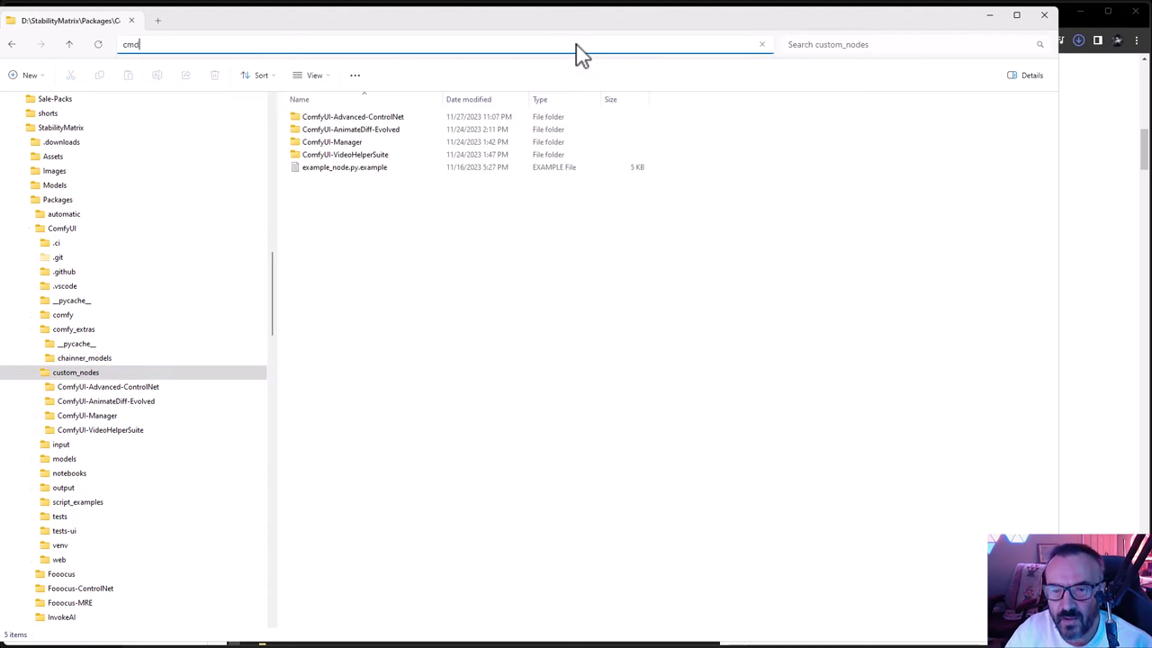
key(Return)
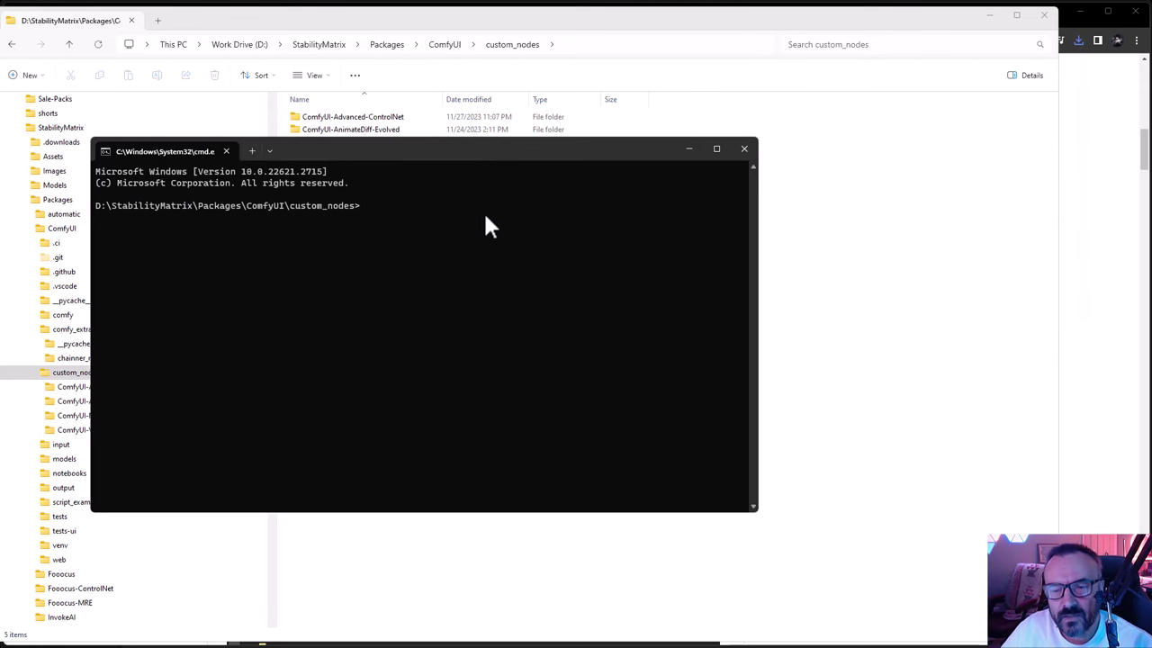
key(alt+F4)
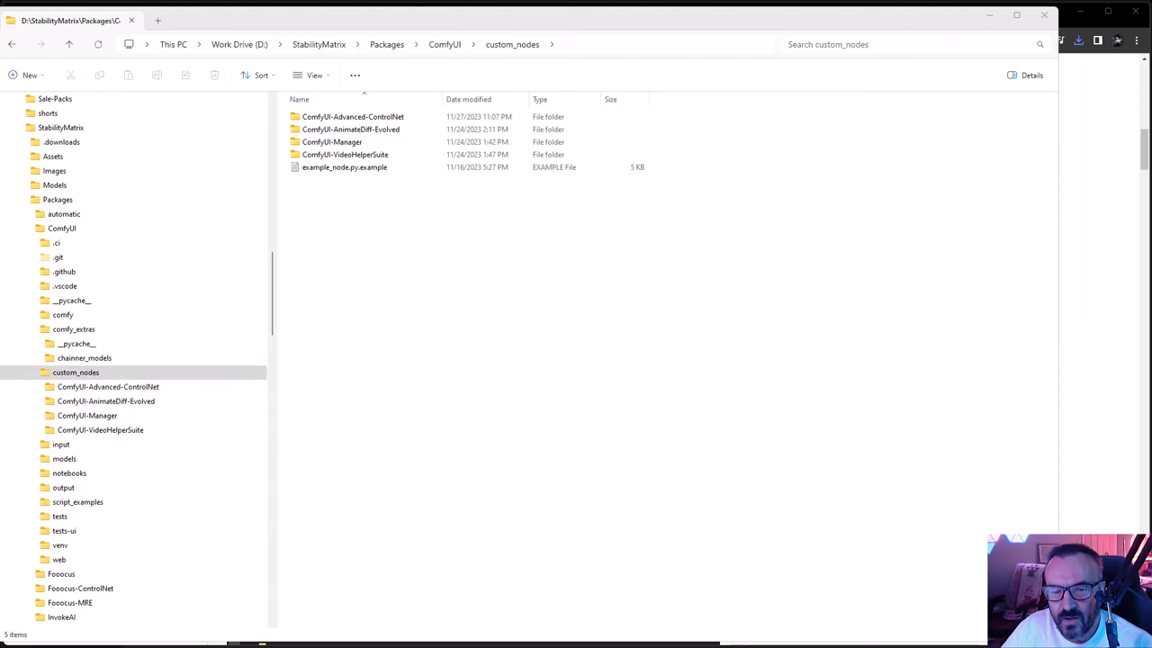
key(alt+Tab)
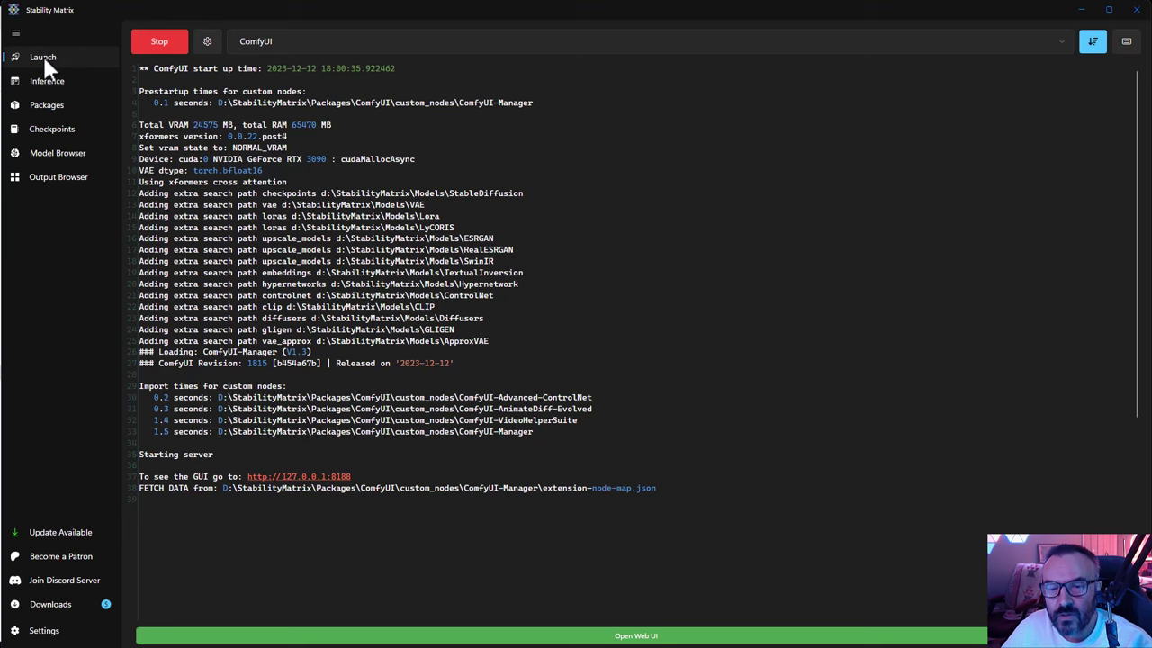
Go to the Checkpoints page and scroll through the installed StableDiffusion, VAE, ControlNet and Lora models.
click(44, 80)
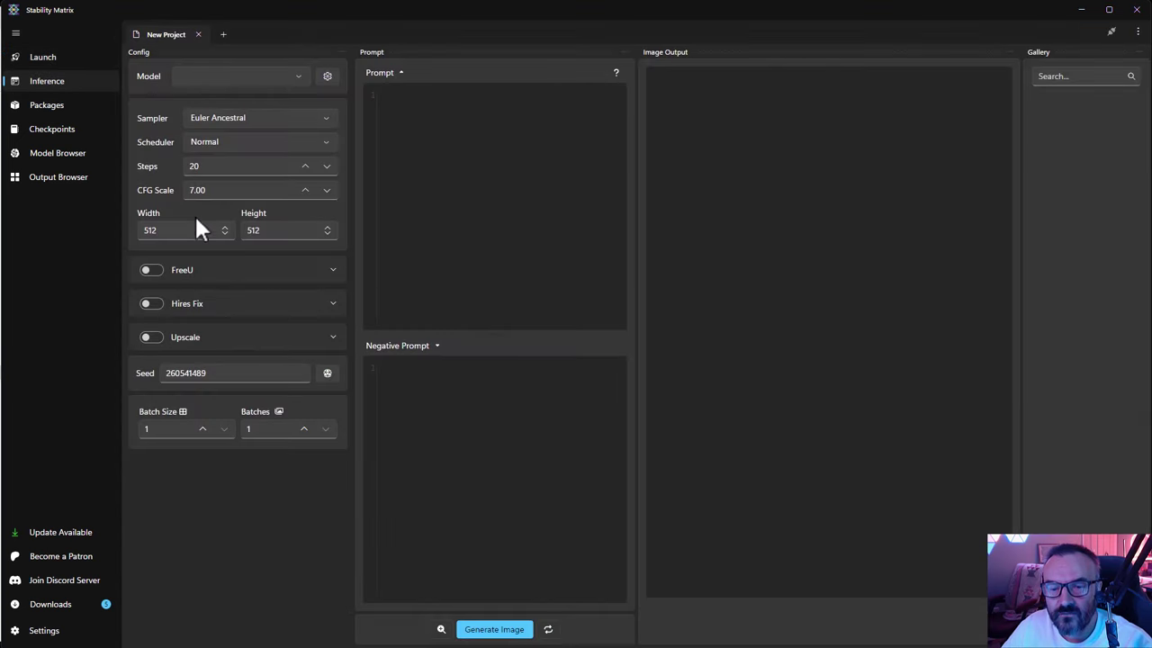
click(49, 105)
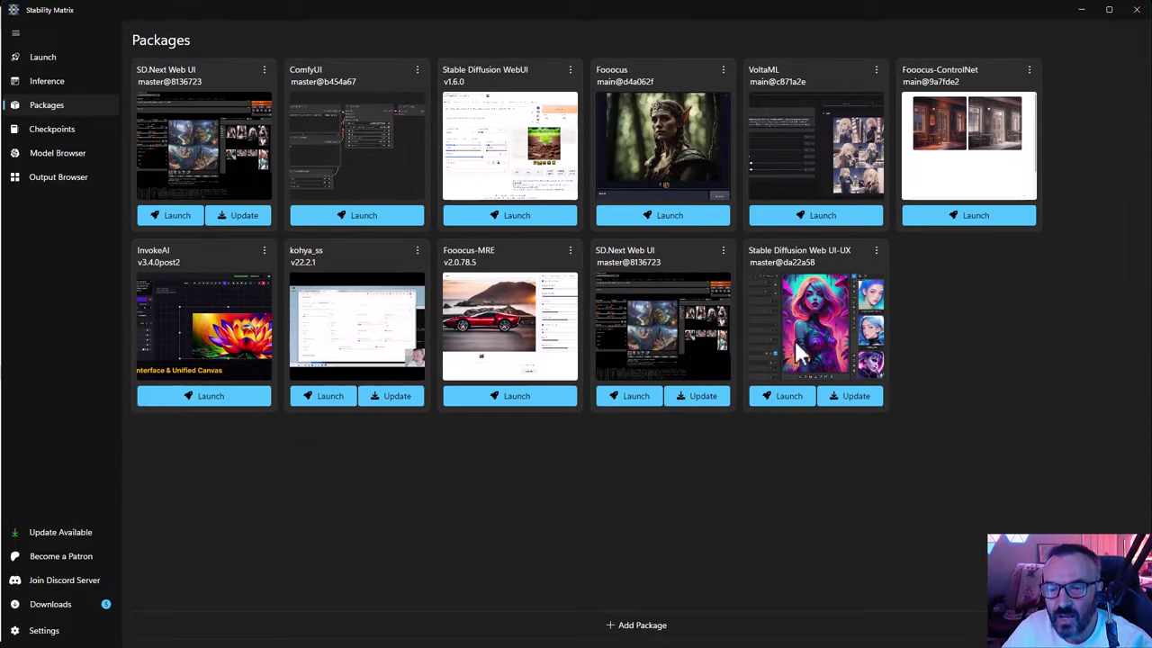
click(54, 129)
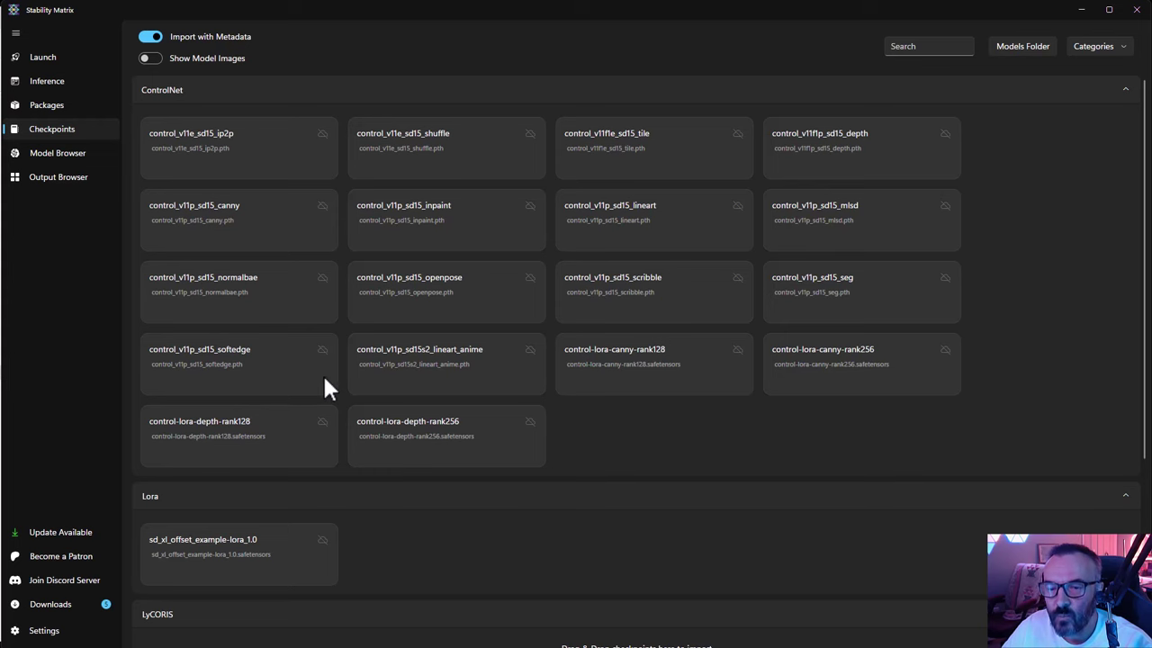
scroll(357, 369, down, 3)
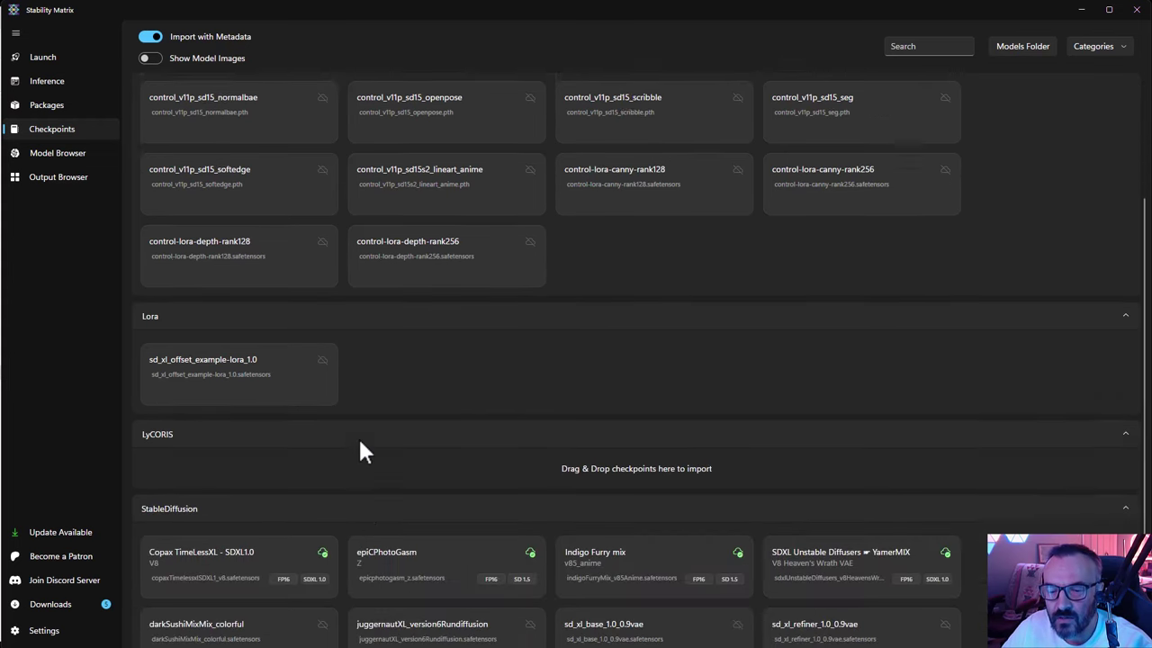
scroll(360, 442, down, 2)
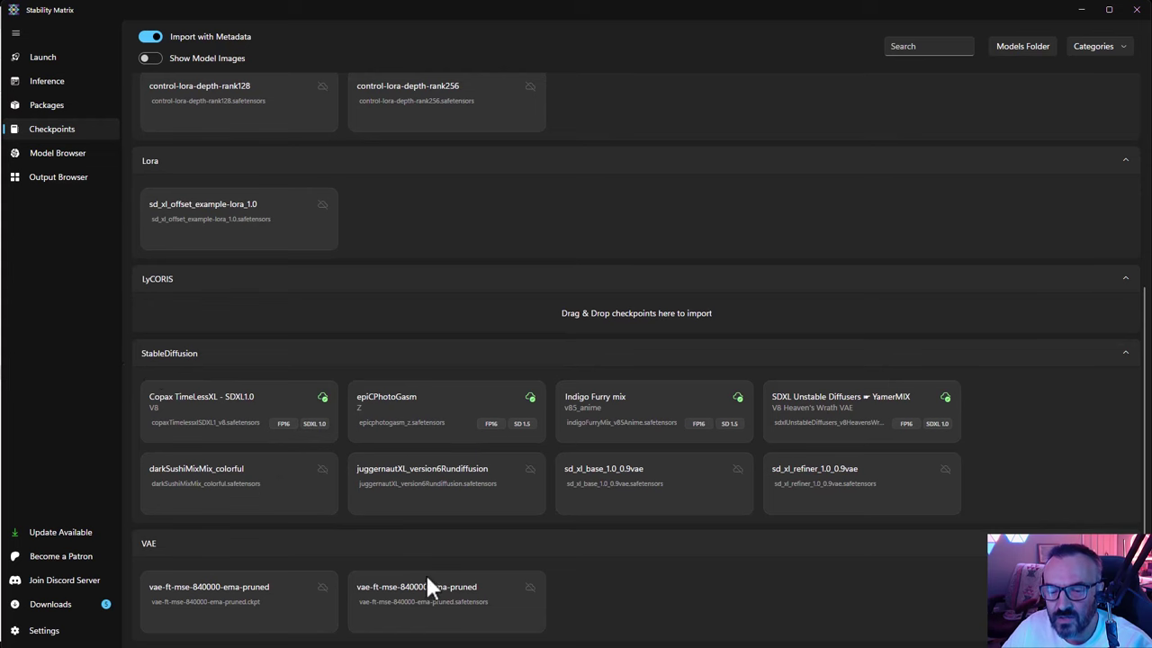
scroll(984, 420, up, 5)
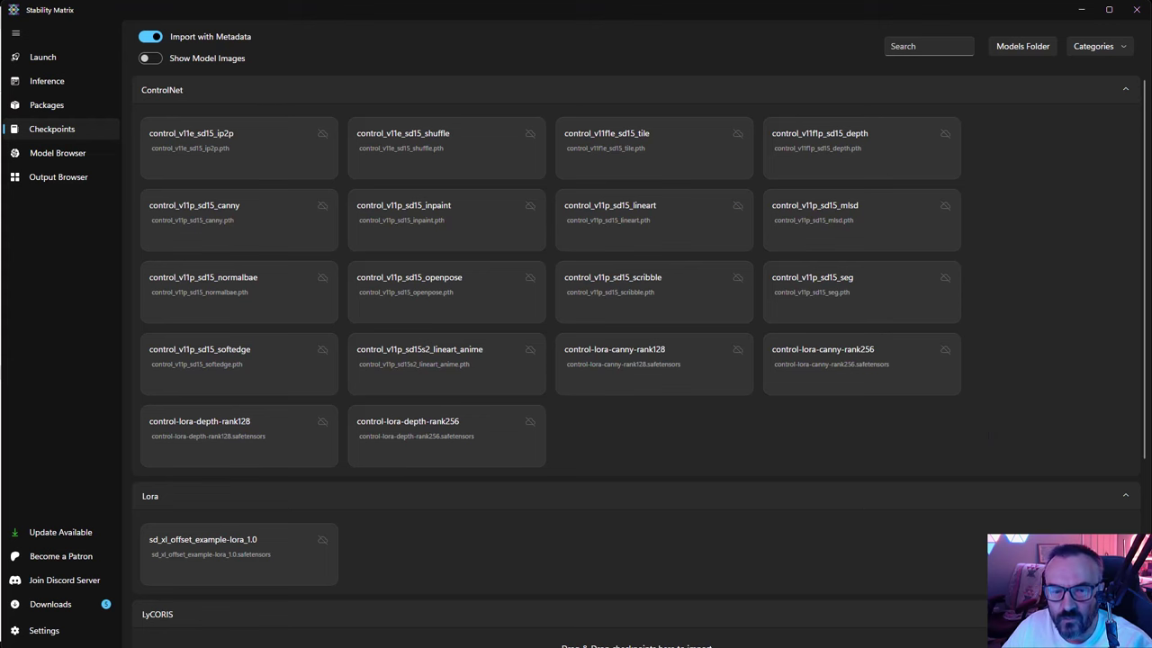
Search the Model Browser with Model Type set to All, listing HighestRated monthly CivitAI results.
click(75, 162)
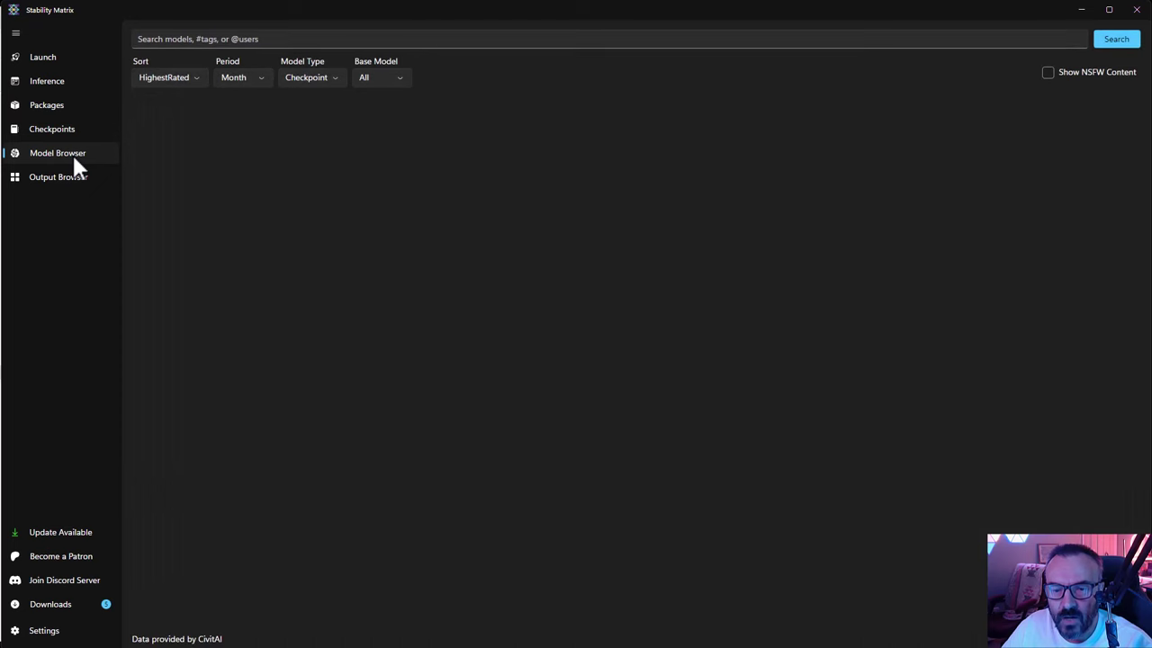
click(238, 39)
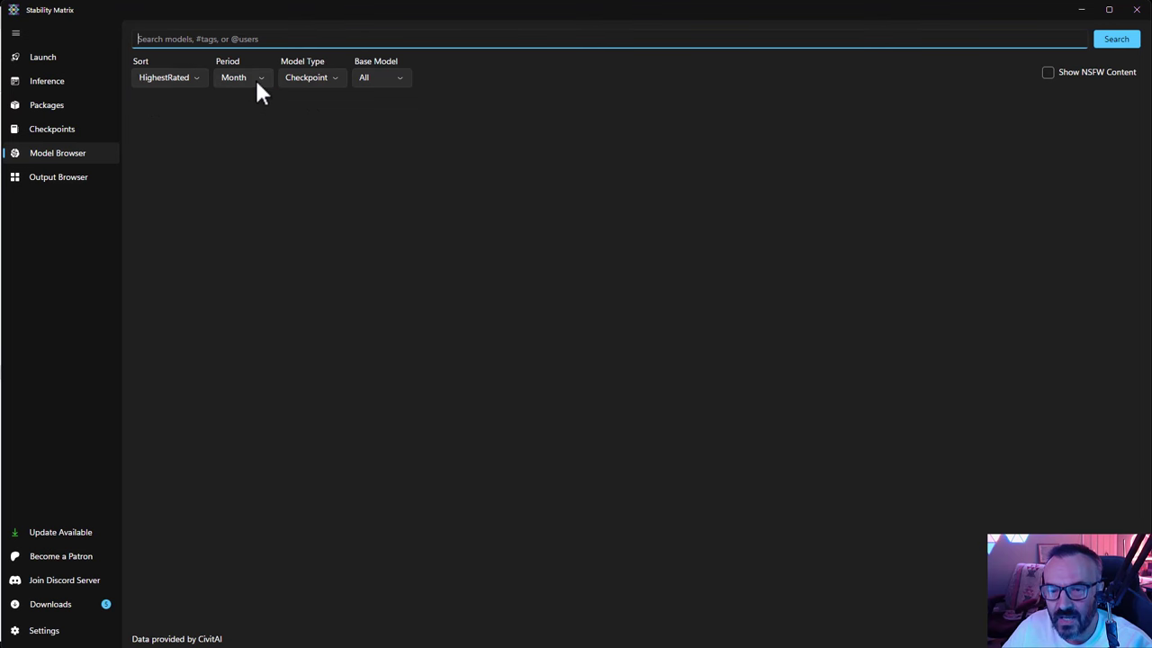
click(331, 78)
click(303, 99)
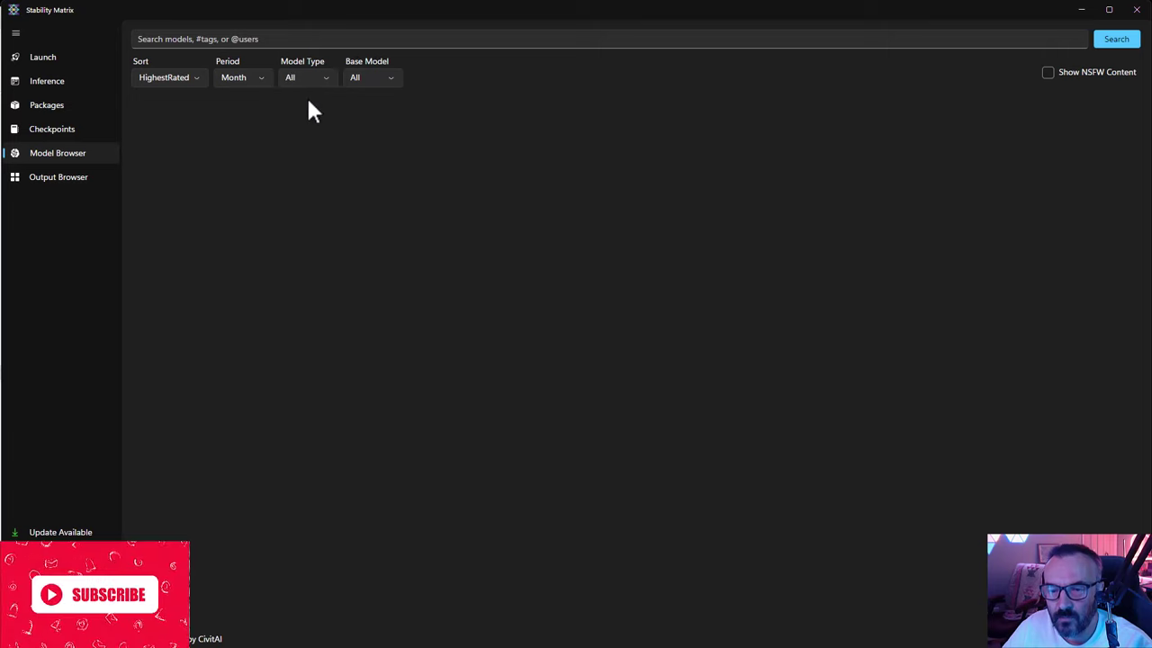
click(1119, 41)
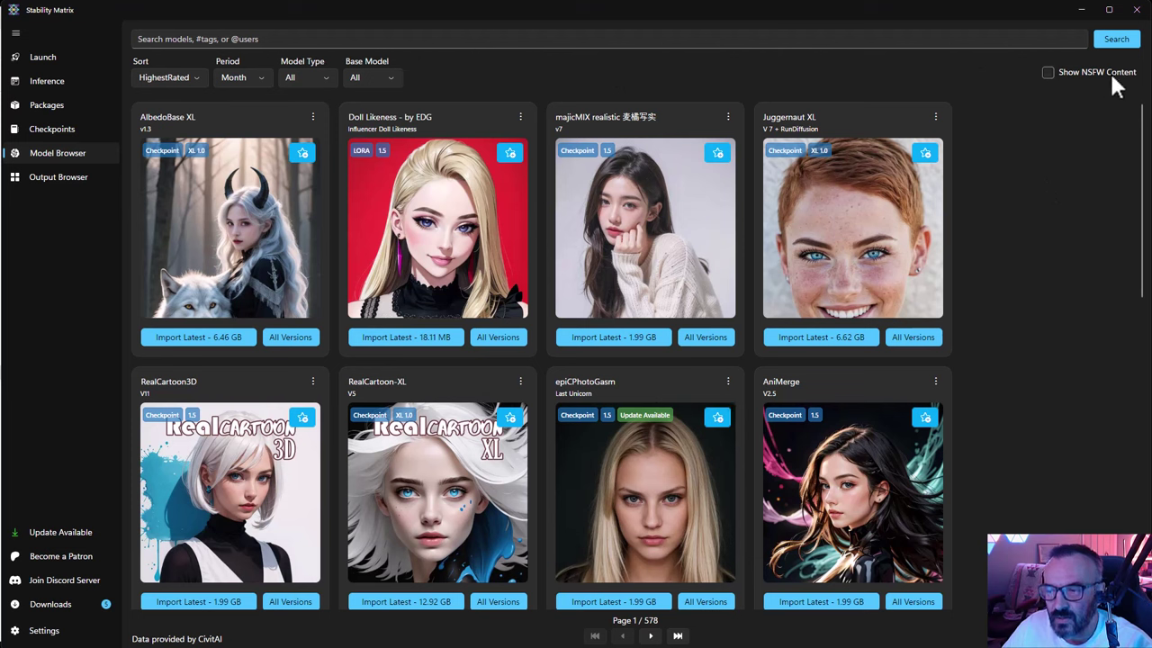
Scroll up and down through the model cards listed in the Model Browser.
scroll(945, 297, down, 1)
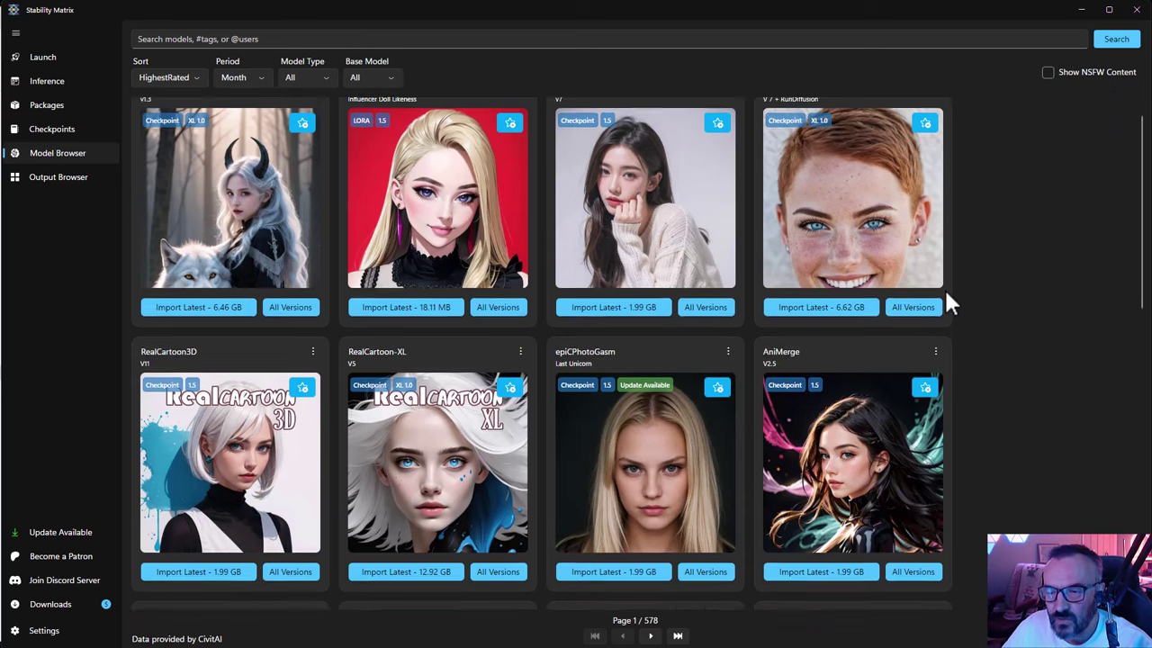
scroll(945, 297, down, 2)
scroll(945, 297, up, 3)
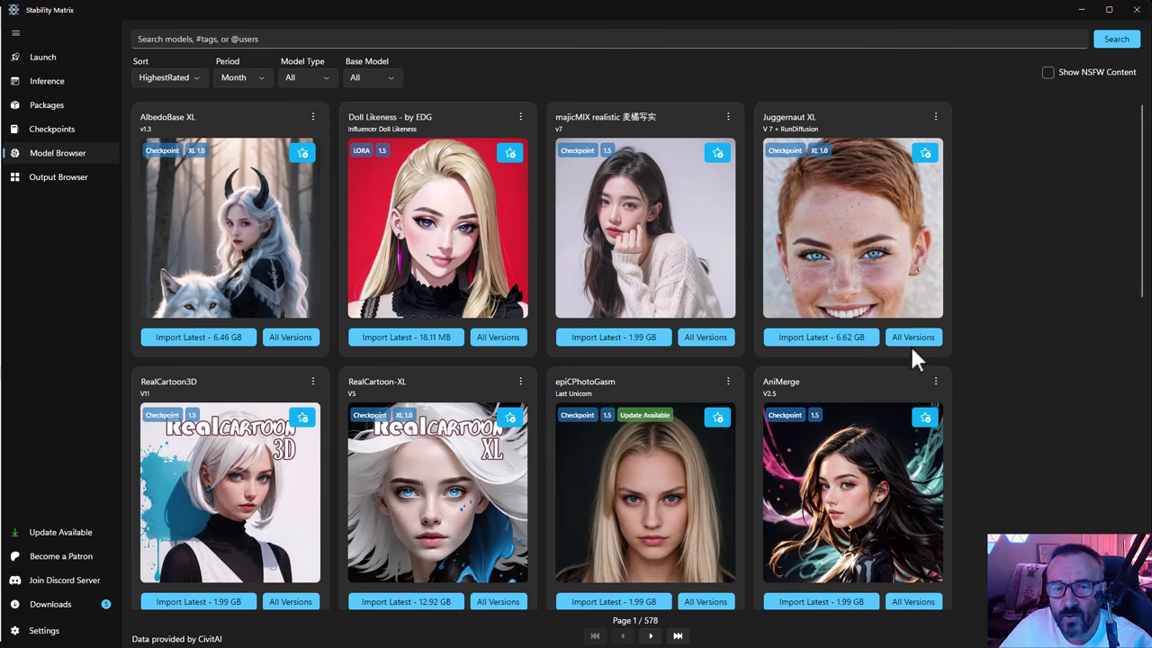
scroll(977, 290, down, 5)
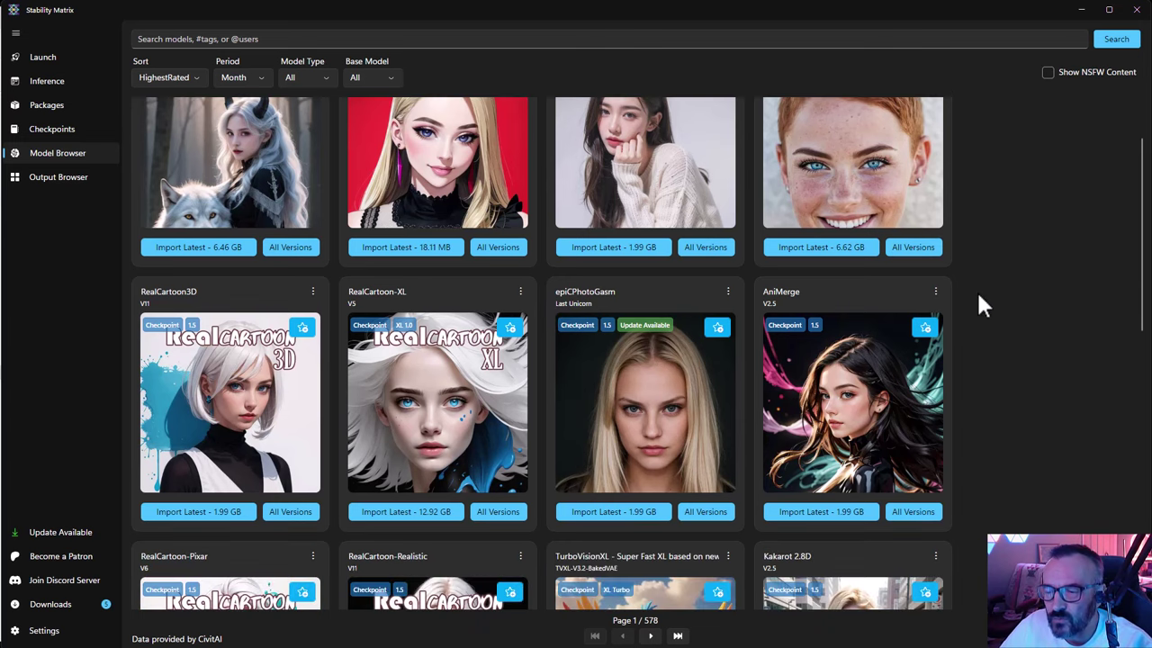
scroll(977, 291, up, 5)
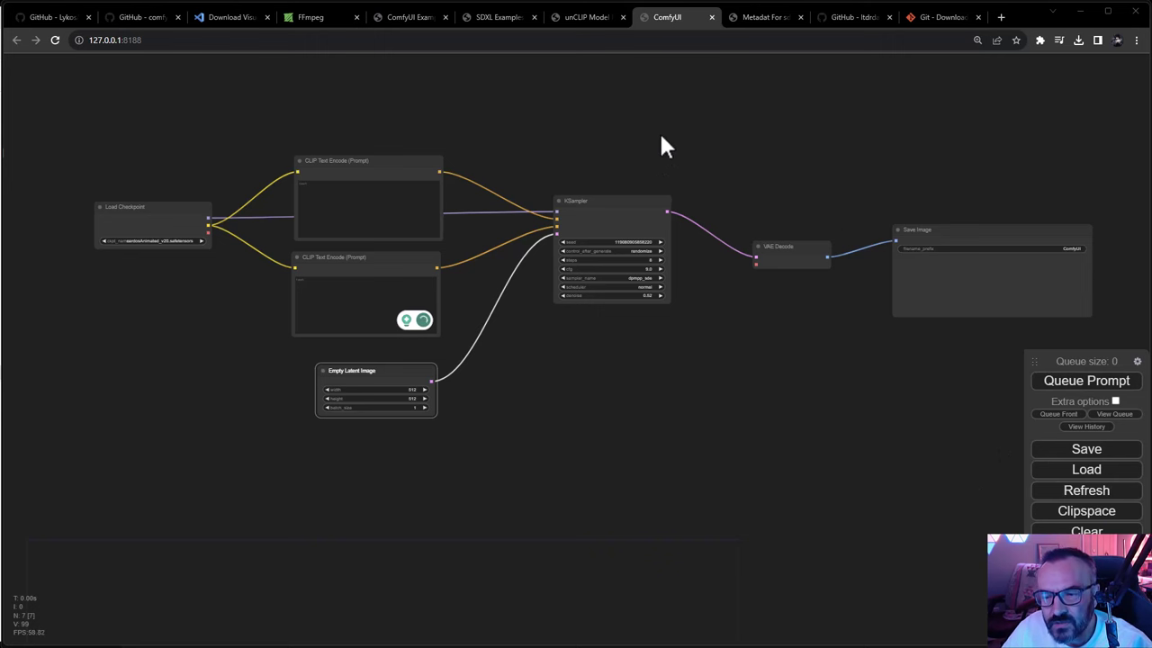
Tidy the graph: Load Checkpoint top-left, upper prompt up-right, VAE Decode raised, Empty Latent Image left-down.
drag(666, 149, 634, 141)
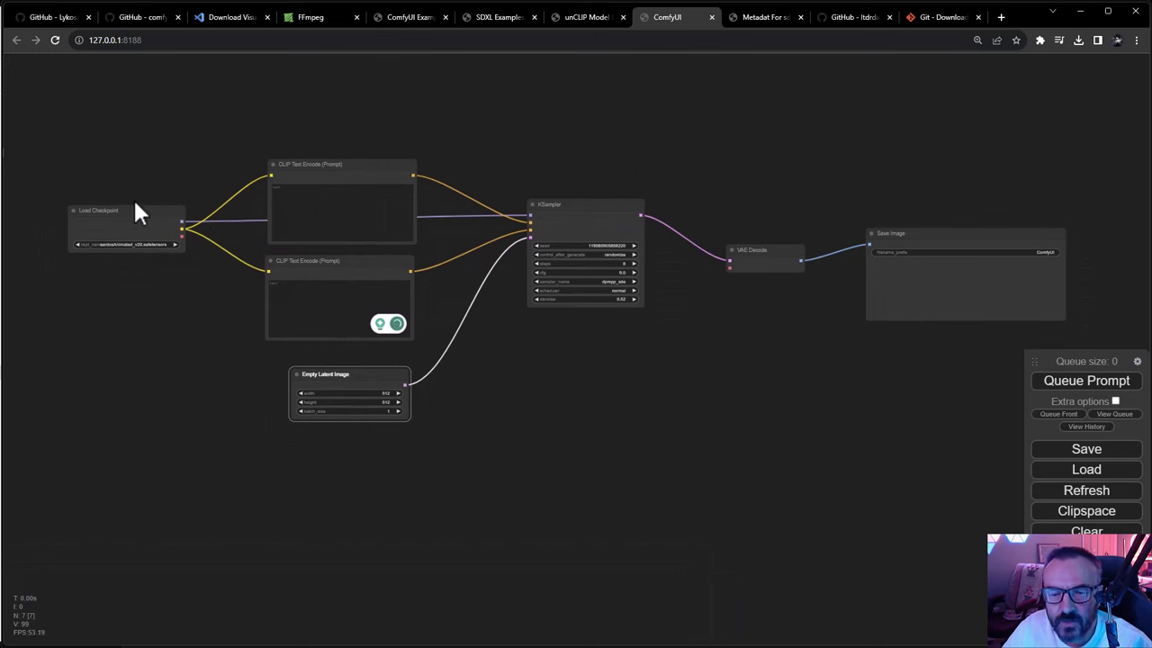
drag(135, 207, 114, 129)
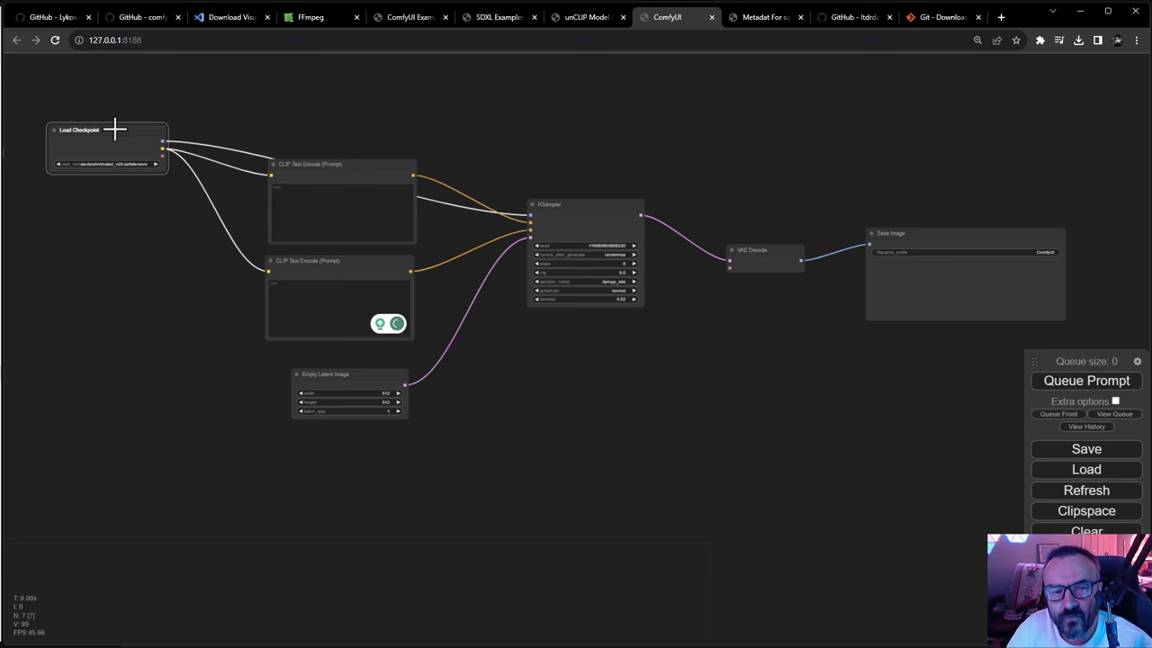
drag(115, 130, 153, 131)
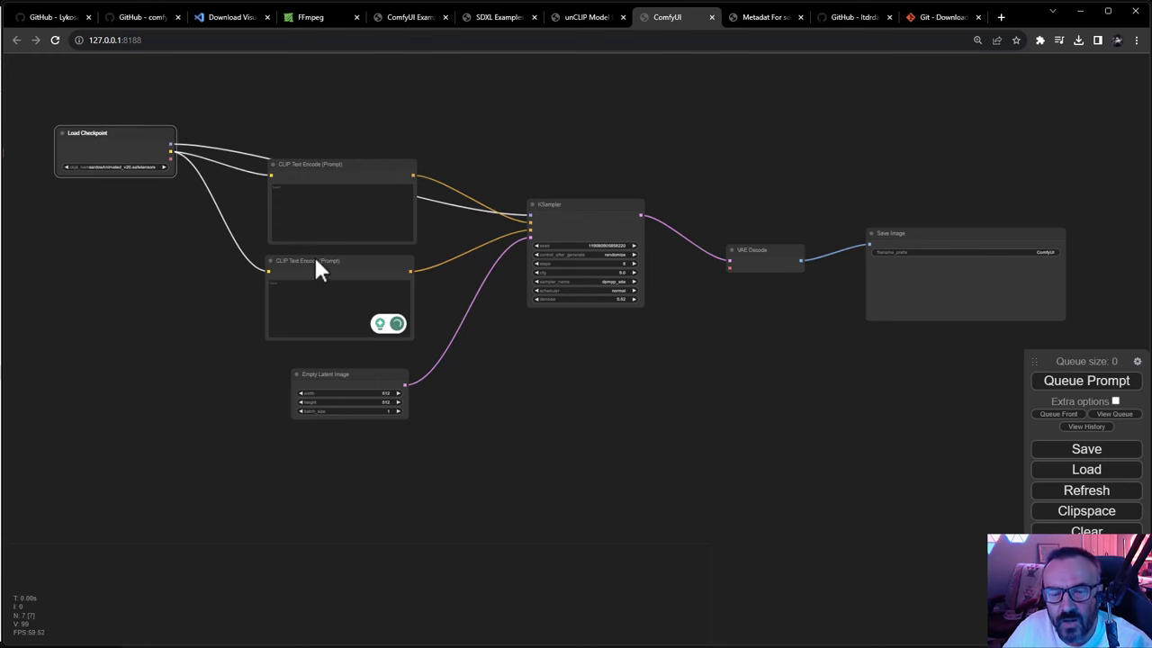
drag(370, 163, 407, 118)
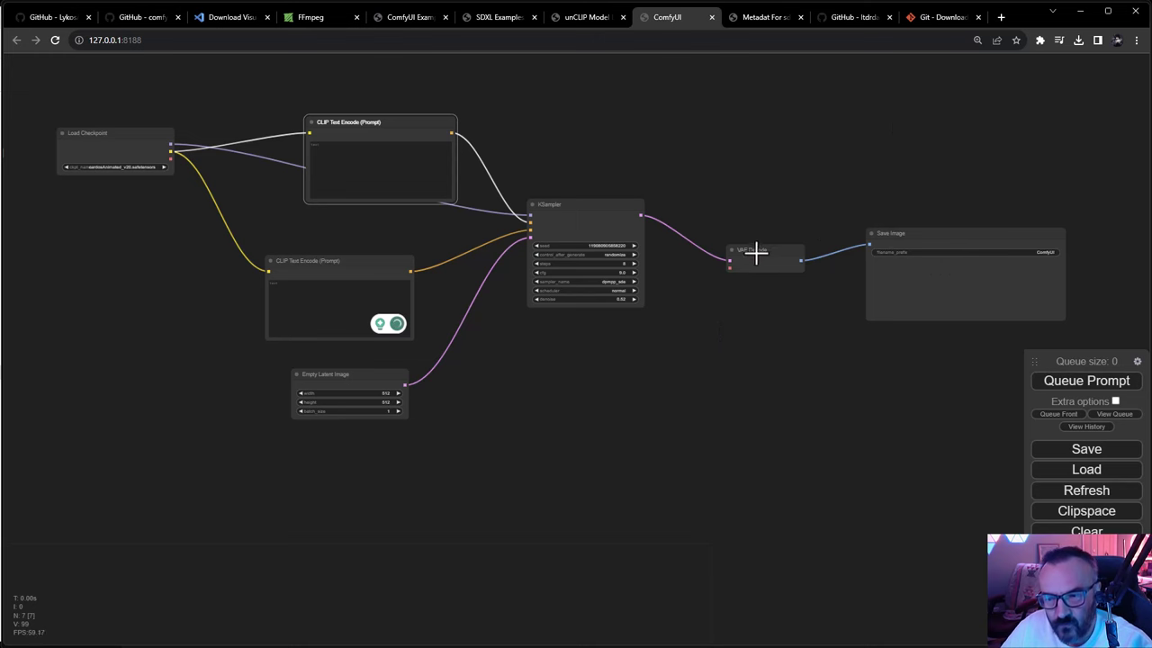
drag(759, 250, 758, 217)
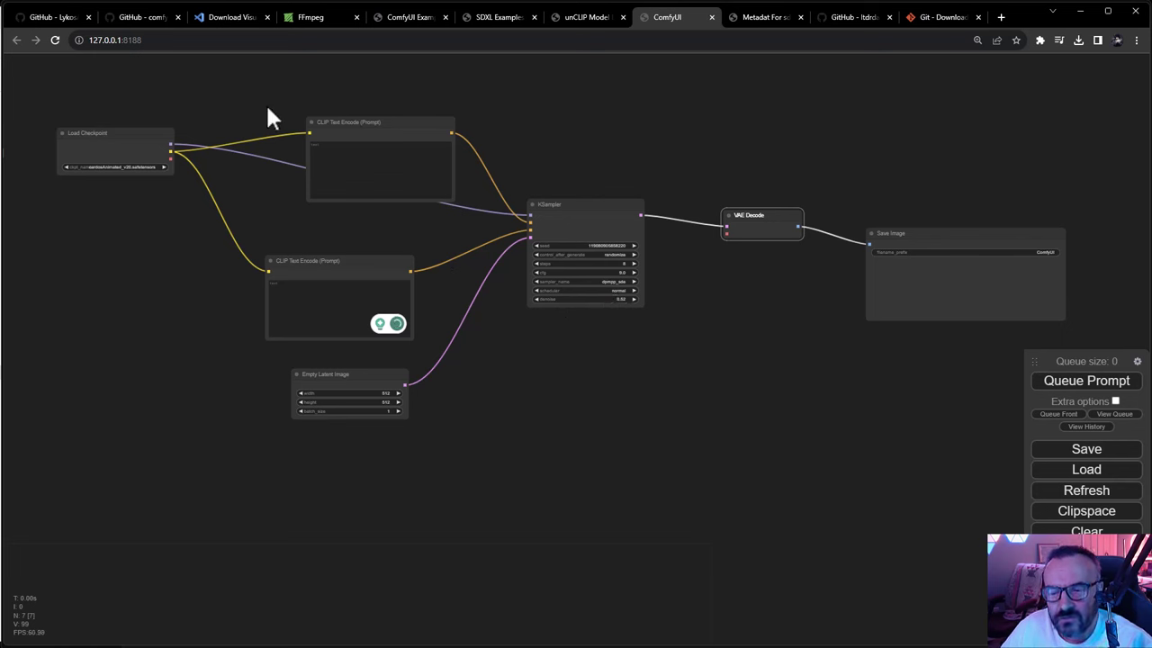
mouse_move(105, 134)
mouse_down()
mouse_move(95, 110)
mouse_move(100, 128)
mouse_up()
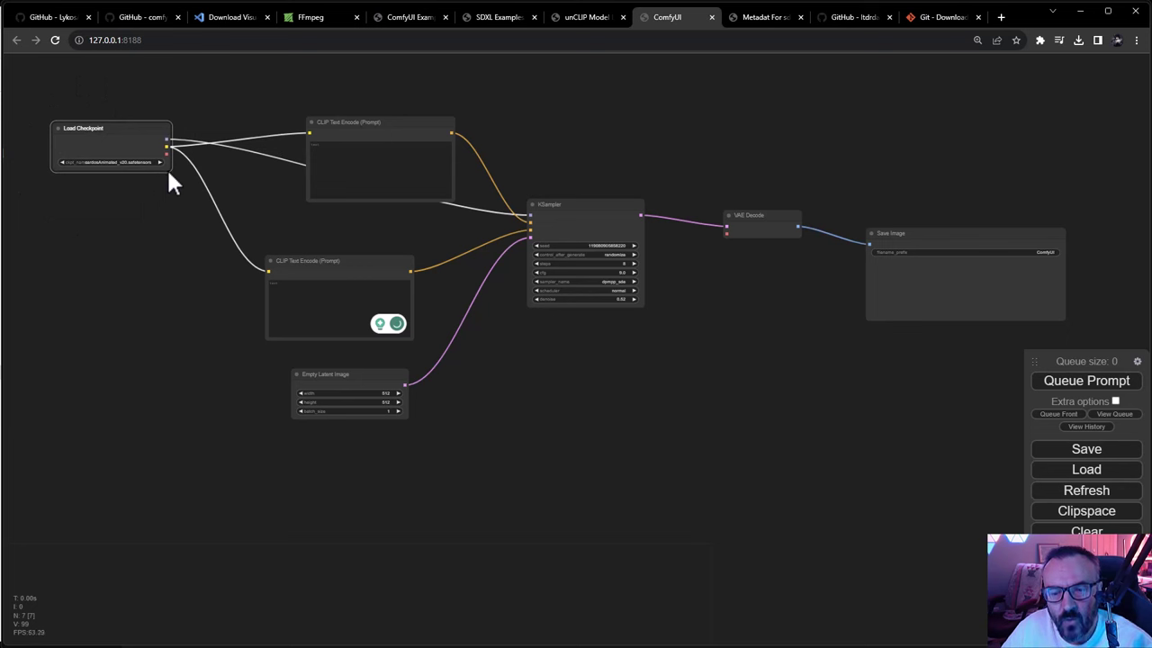
drag(334, 375, 311, 382)
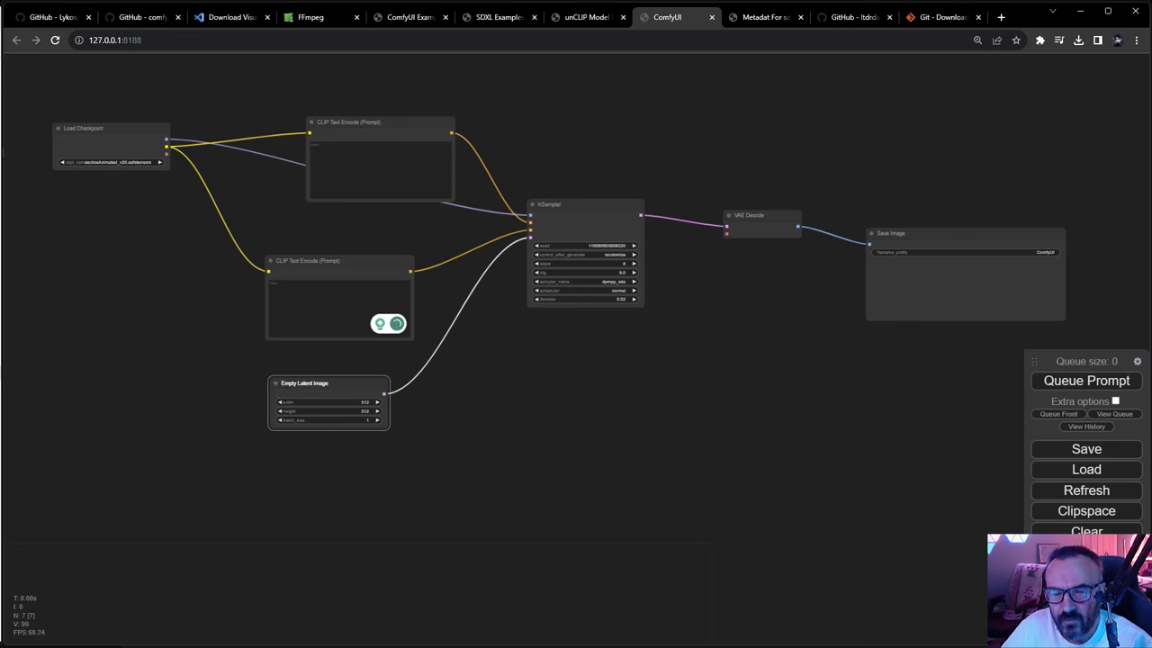
Zoom and pan the canvas until the whole Load Checkpoint node is in view.
scroll(115, 162, up, 4)
scroll(115, 162, up, 7)
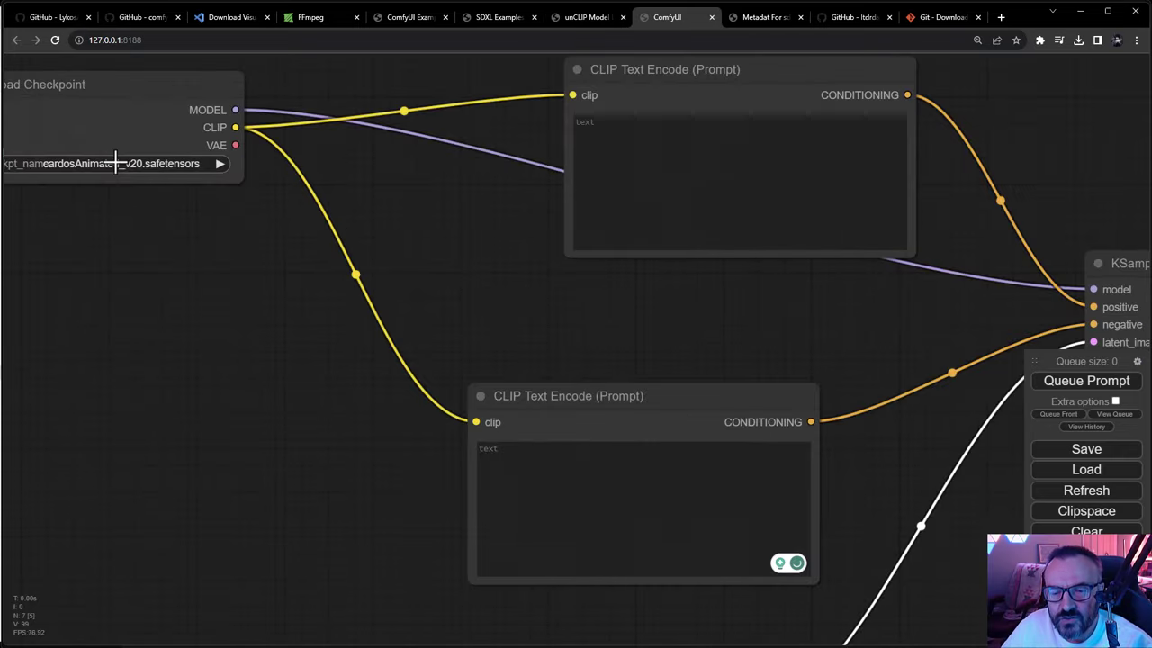
scroll(115, 162, down, 10)
scroll(115, 162, up, 10)
scroll(115, 162, down, 5)
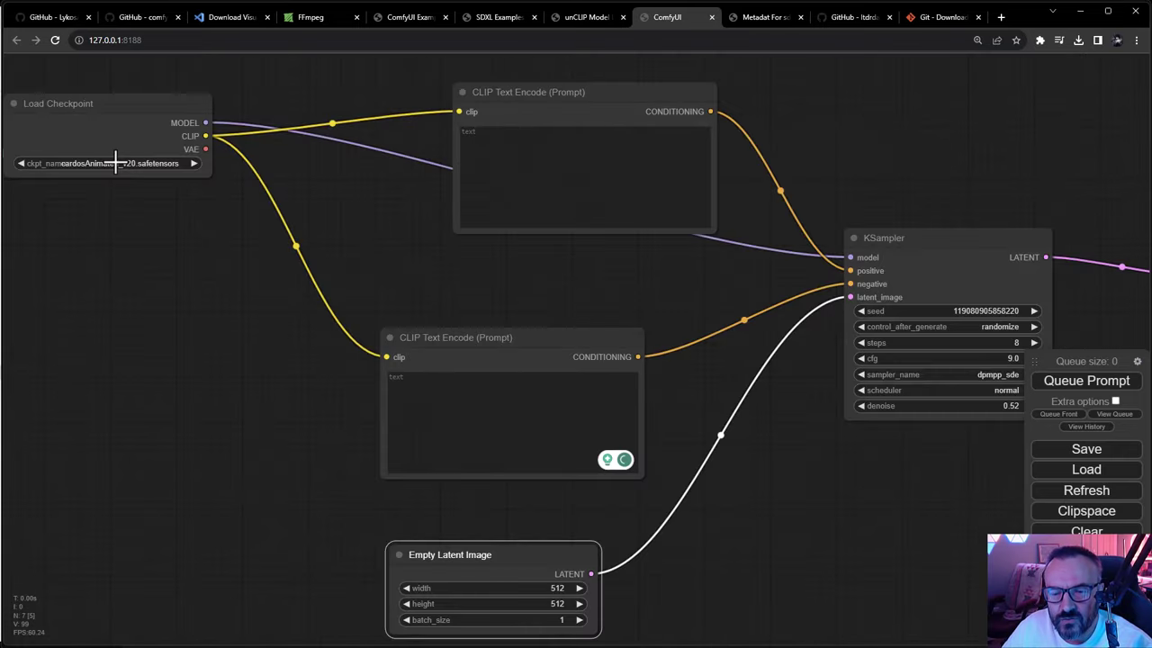
drag(215, 293, 307, 315)
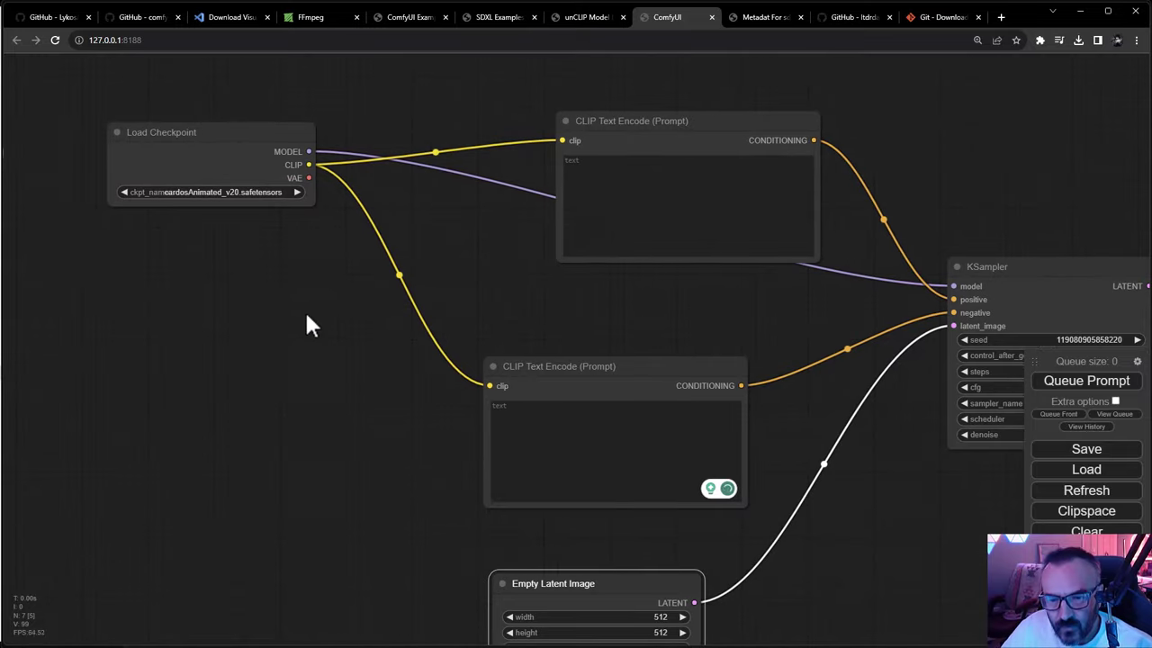
scroll(270, 290, up, 4)
scroll(270, 290, down, 3)
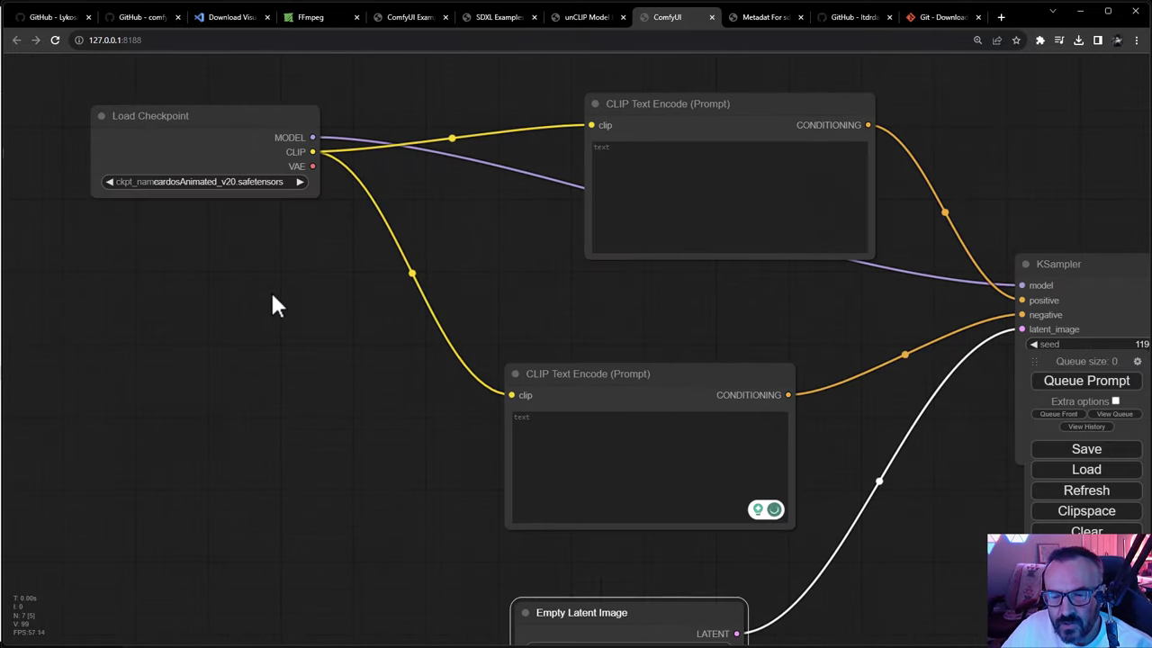
scroll(270, 290, up, 1)
drag(189, 232, 228, 311)
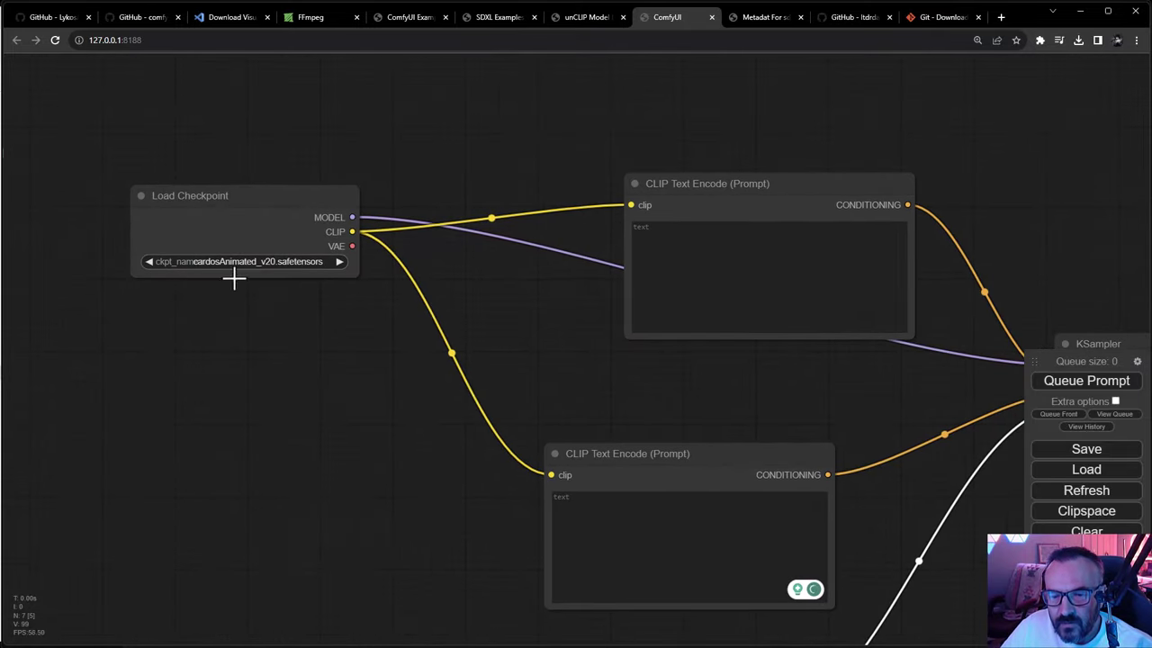
scroll(238, 280, up, 1)
scroll(240, 285, up, 1)
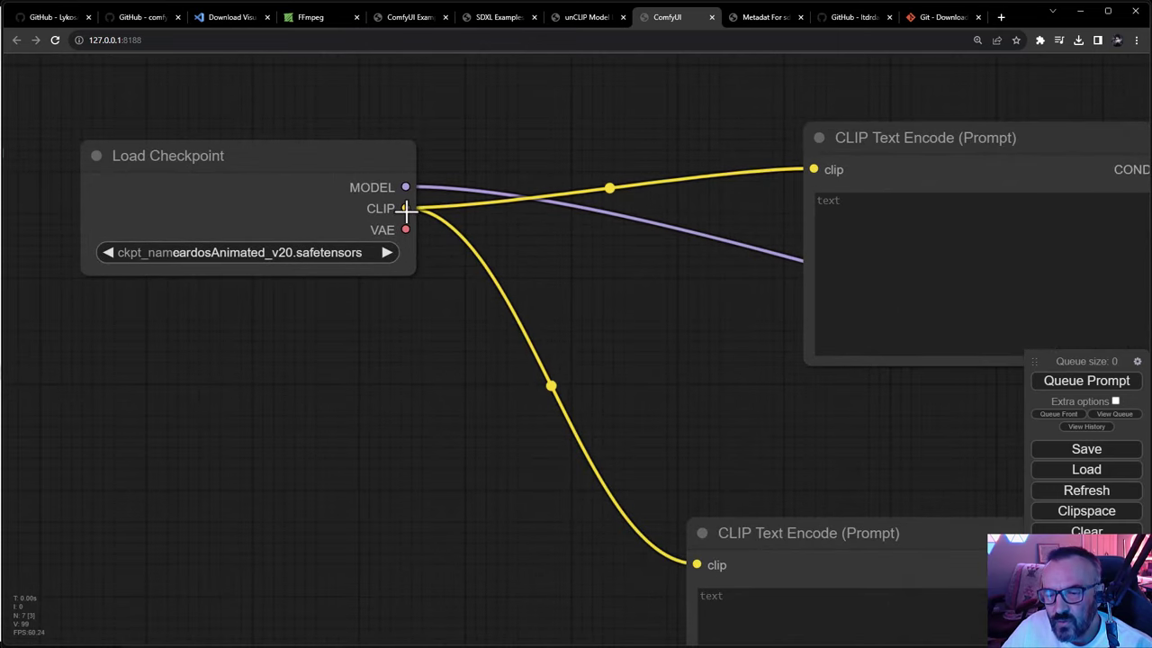
drag(608, 124, 342, 95)
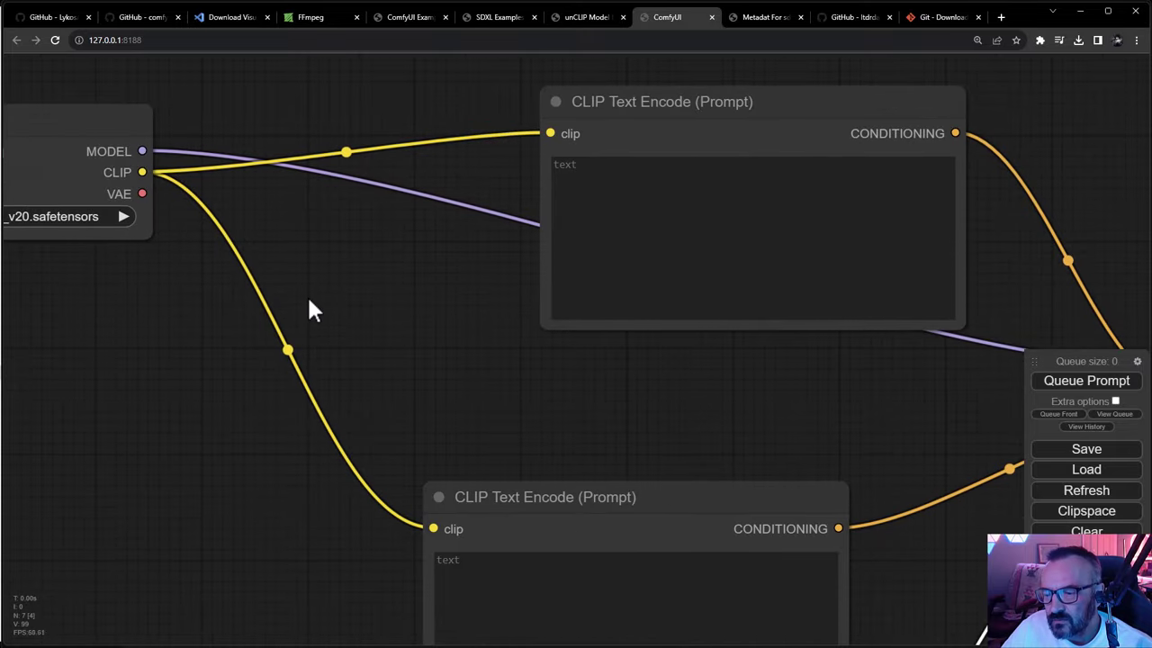
drag(307, 310, 439, 324)
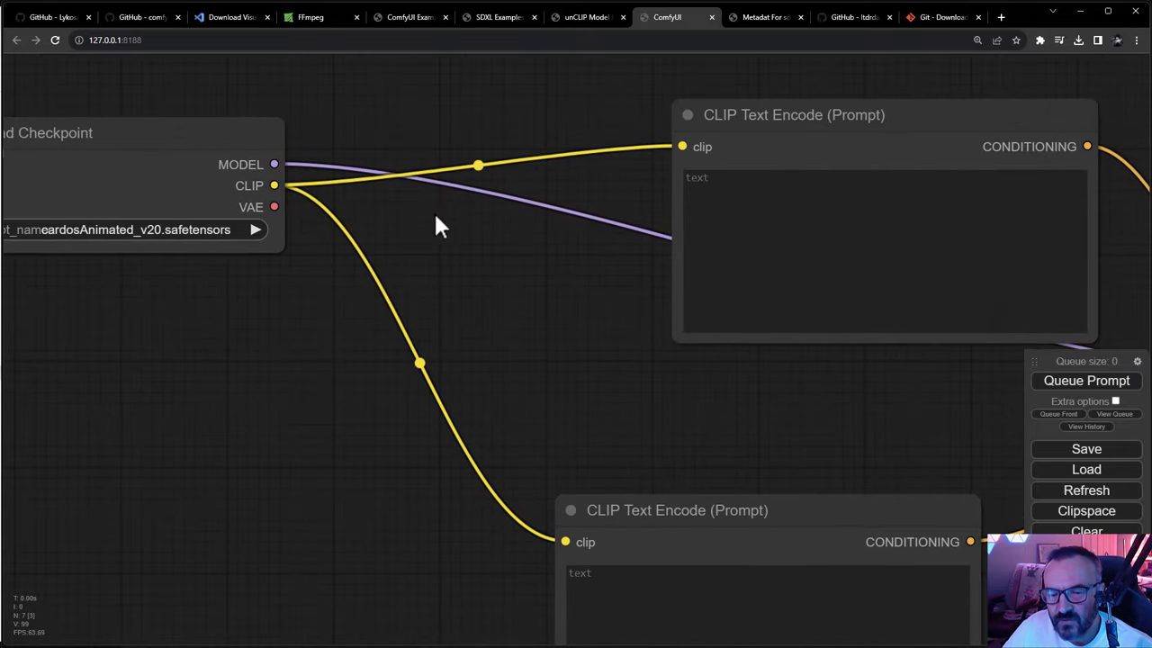
drag(462, 216, 567, 188)
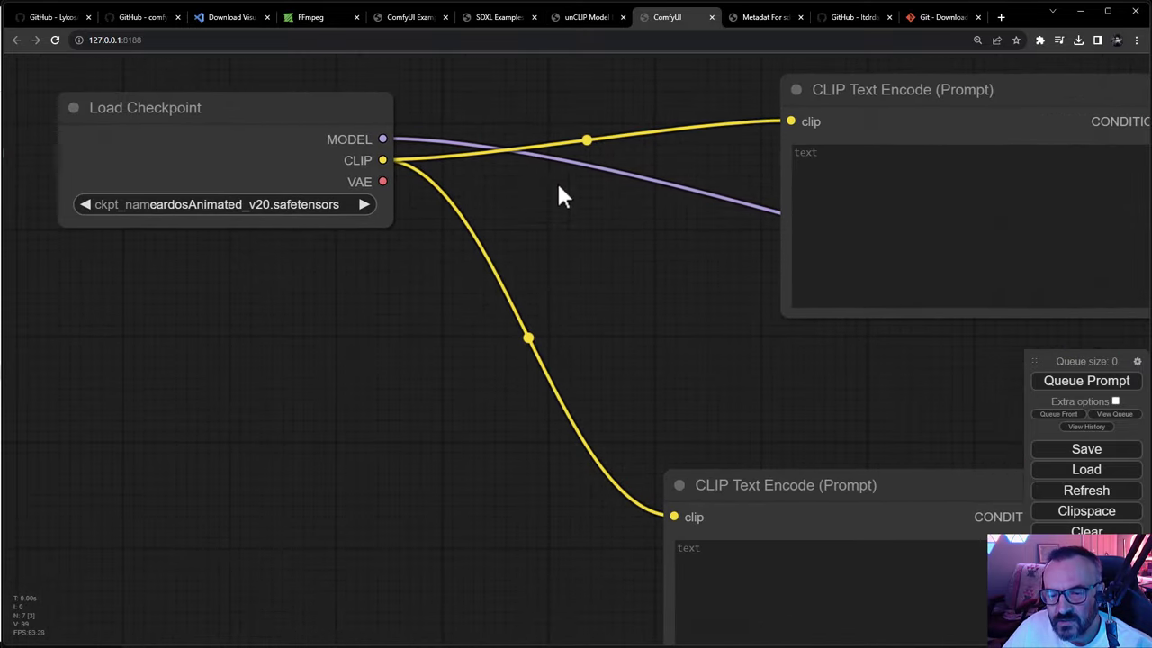
Set Load Checkpoint's ckpt_name to SVD\svd.safetensors and confirm it in the checkpoint list.
click(361, 204)
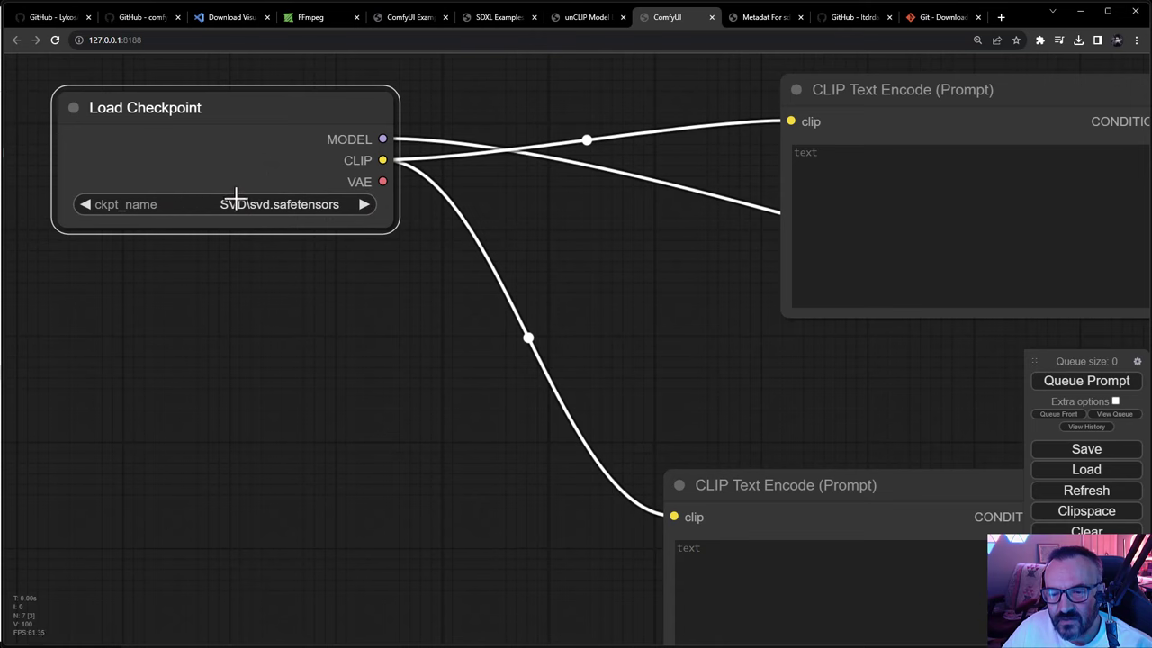
click(252, 206)
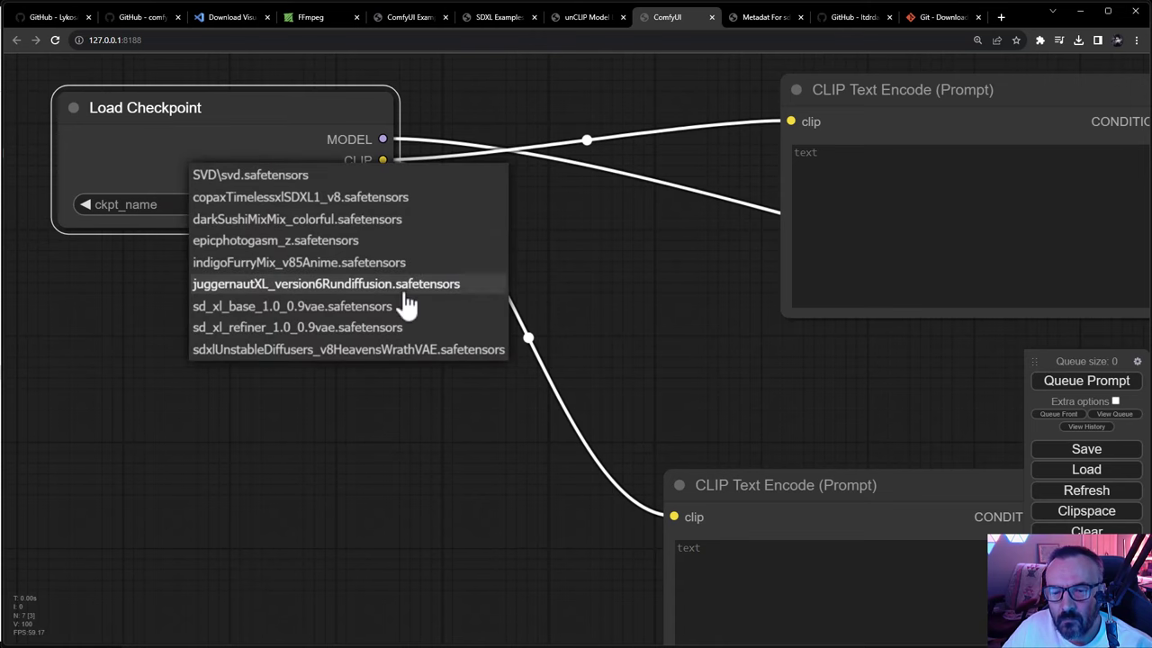
click(448, 87)
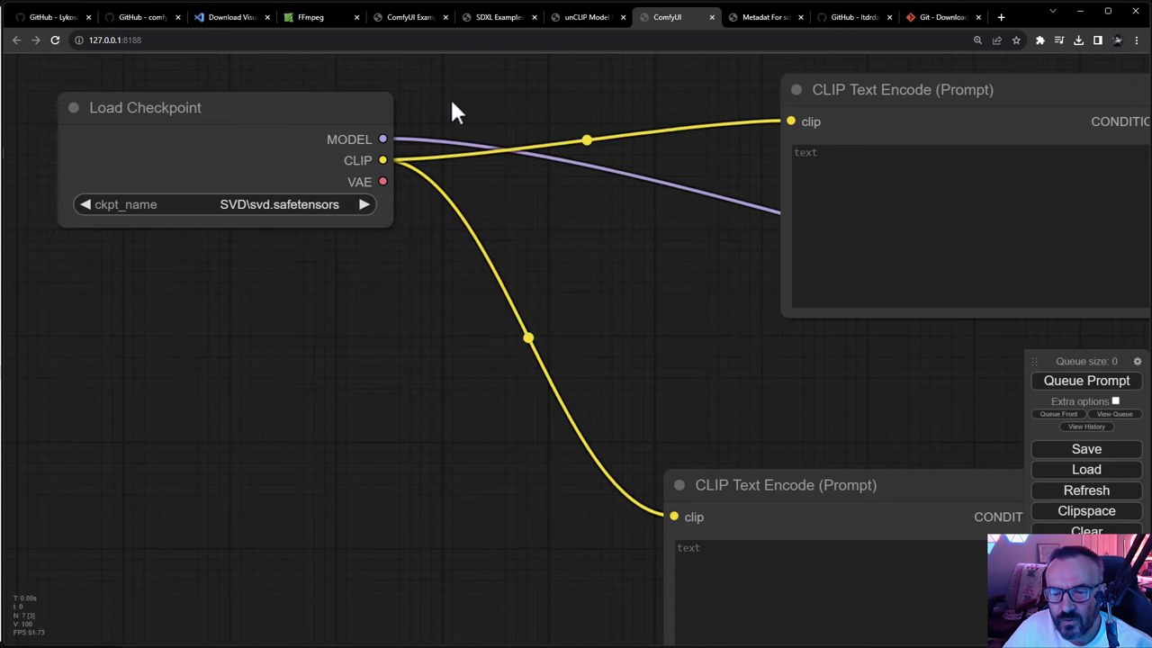
drag(720, 317, 105, 354)
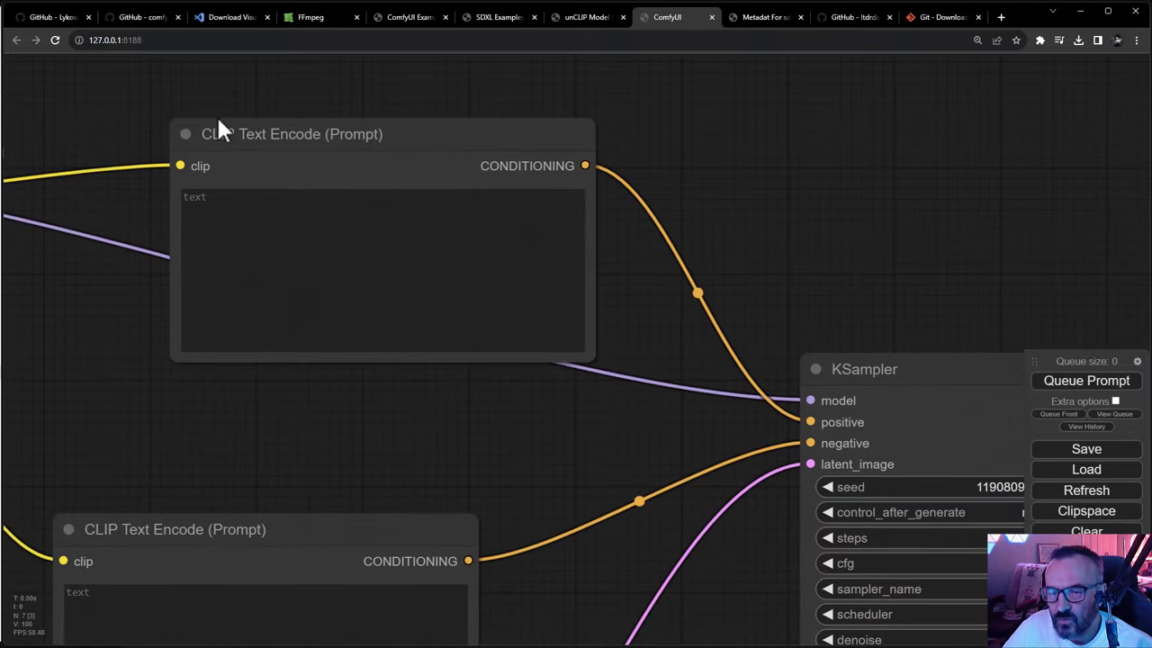
Move the upper CLIP Text Encode node down and left to line up with the other prompt.
click(318, 133)
drag(318, 133, 221, 227)
drag(531, 135, 657, 0)
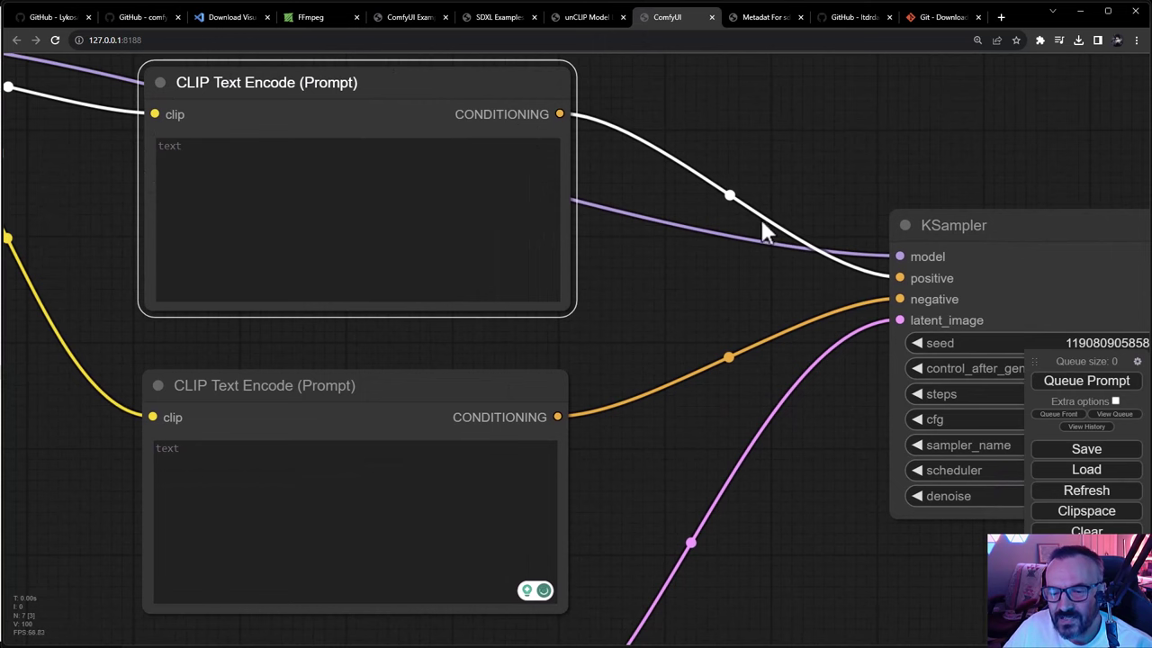
drag(771, 188, 664, 174)
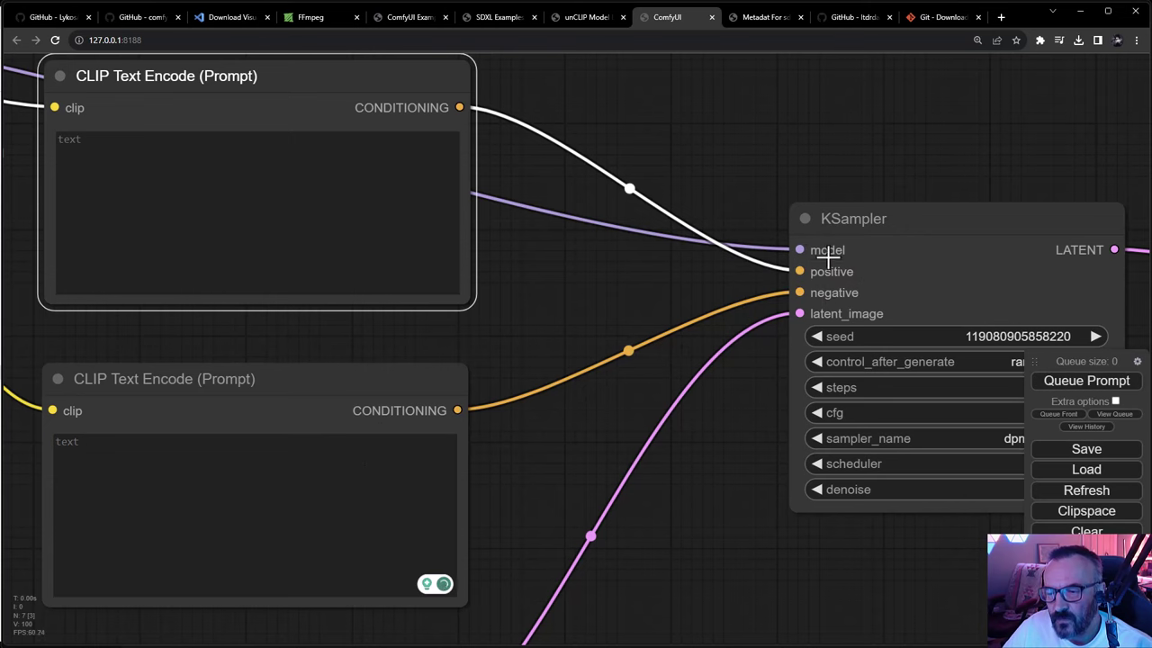
Pan across KSampler, VAE Decode, Empty Latent Image and the prompt nodes to review them.
drag(761, 198, 402, 170)
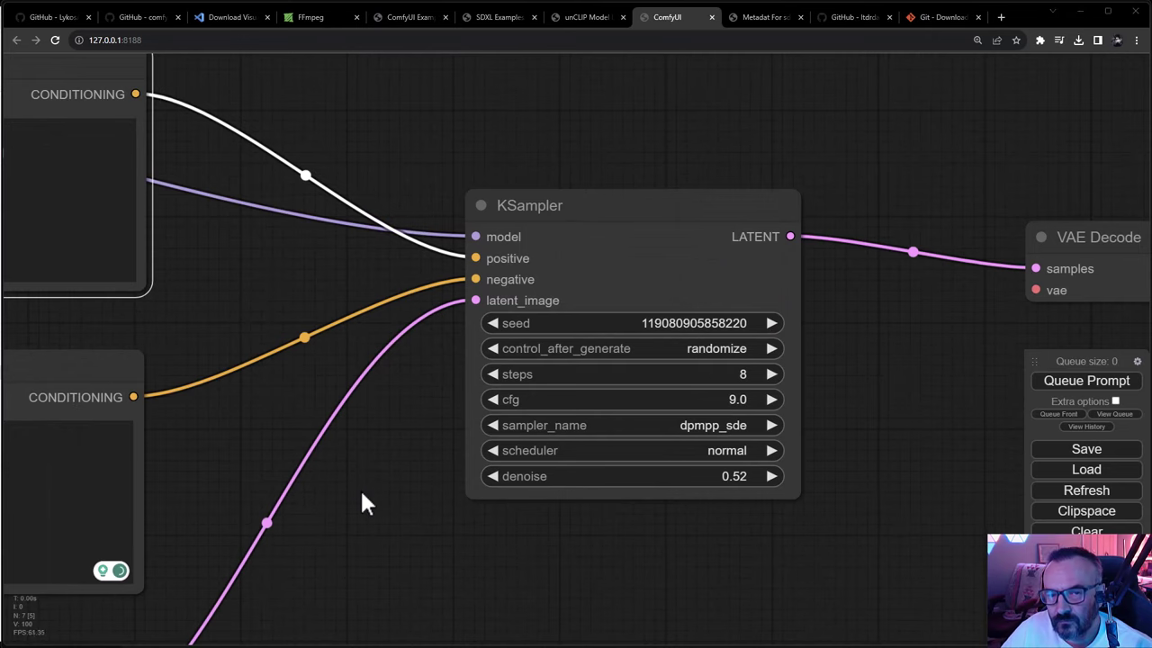
drag(360, 504, 452, 23)
drag(290, 380, 666, 386)
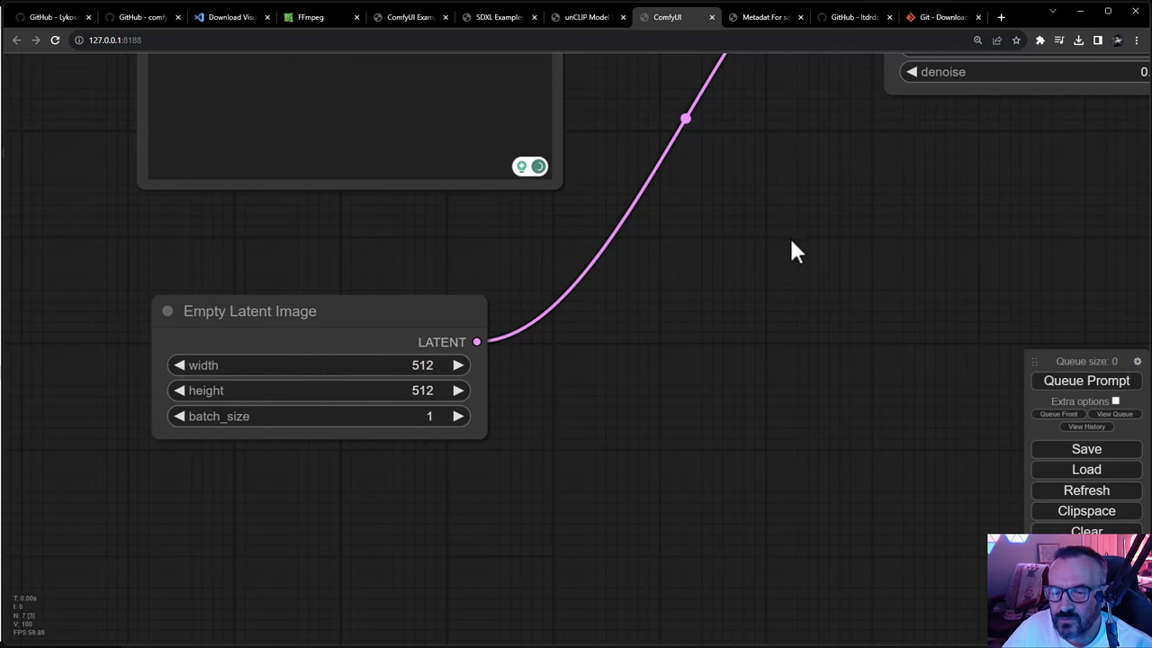
drag(789, 246, 586, 265)
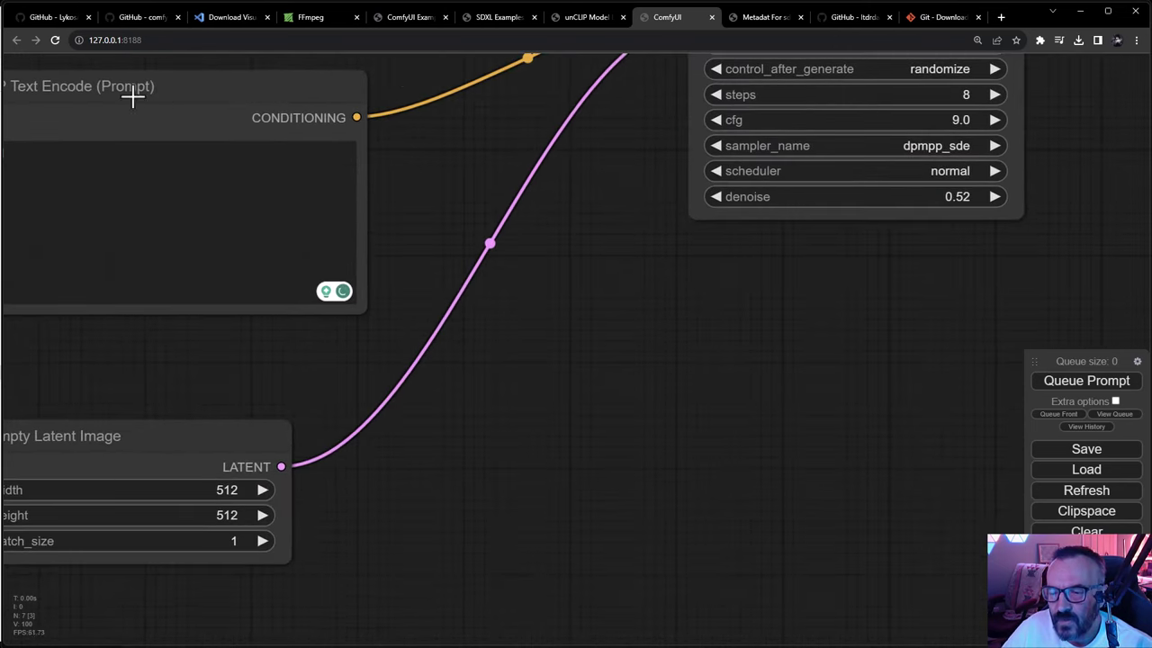
drag(797, 326, 553, 553)
drag(415, 484, 648, 399)
drag(194, 171, 516, 354)
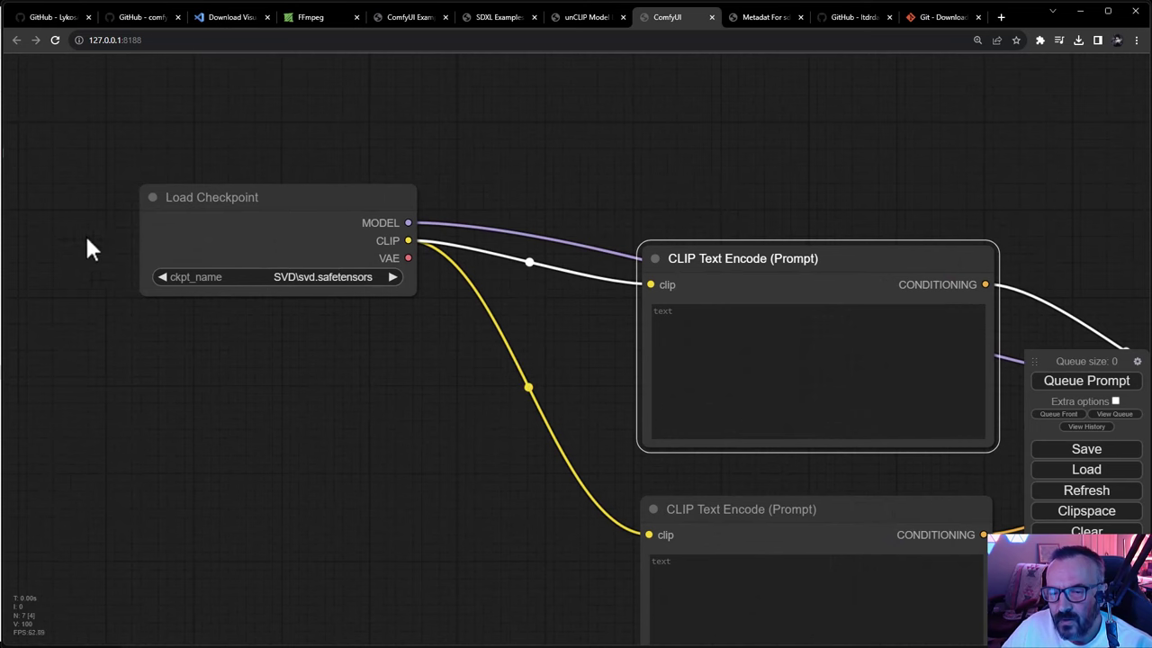
scroll(407, 335, up, 1)
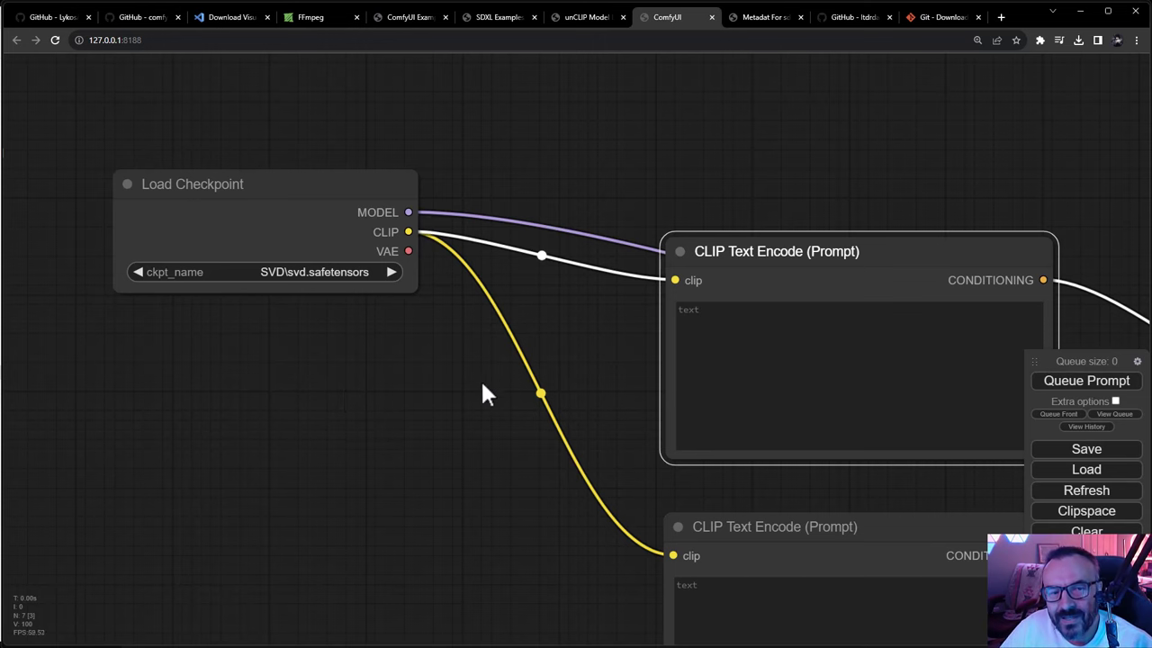
drag(501, 401, 410, 390)
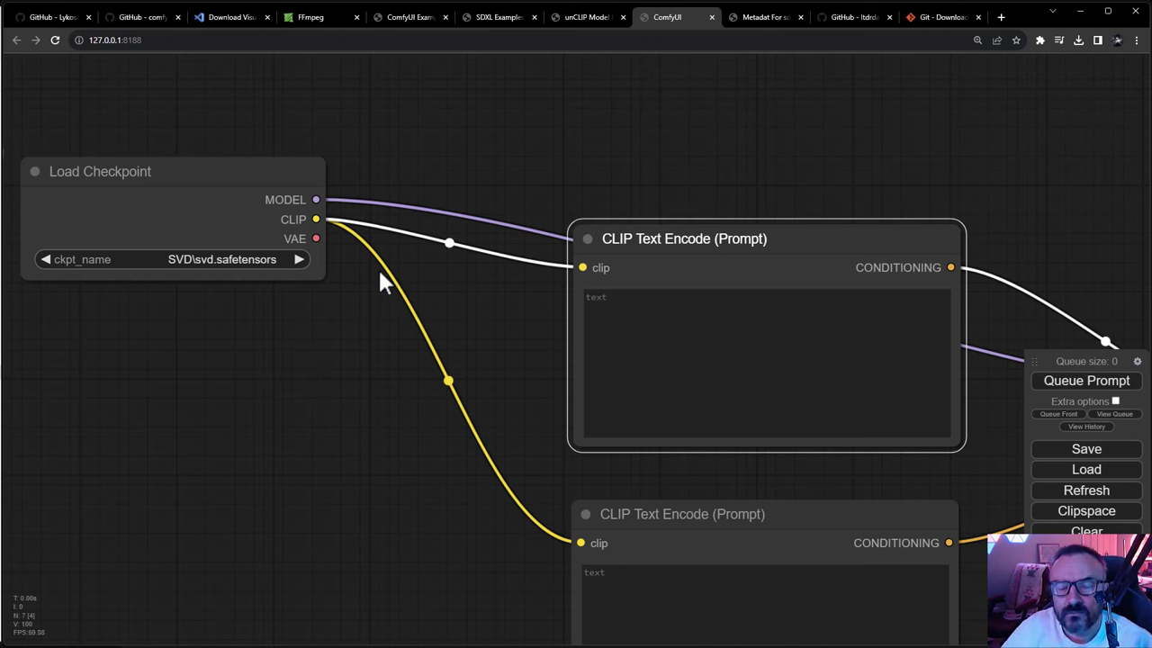
Pan over to KSampler and VAE Decode, nudging VAE Decode slightly upward.
drag(432, 447, 180, 352)
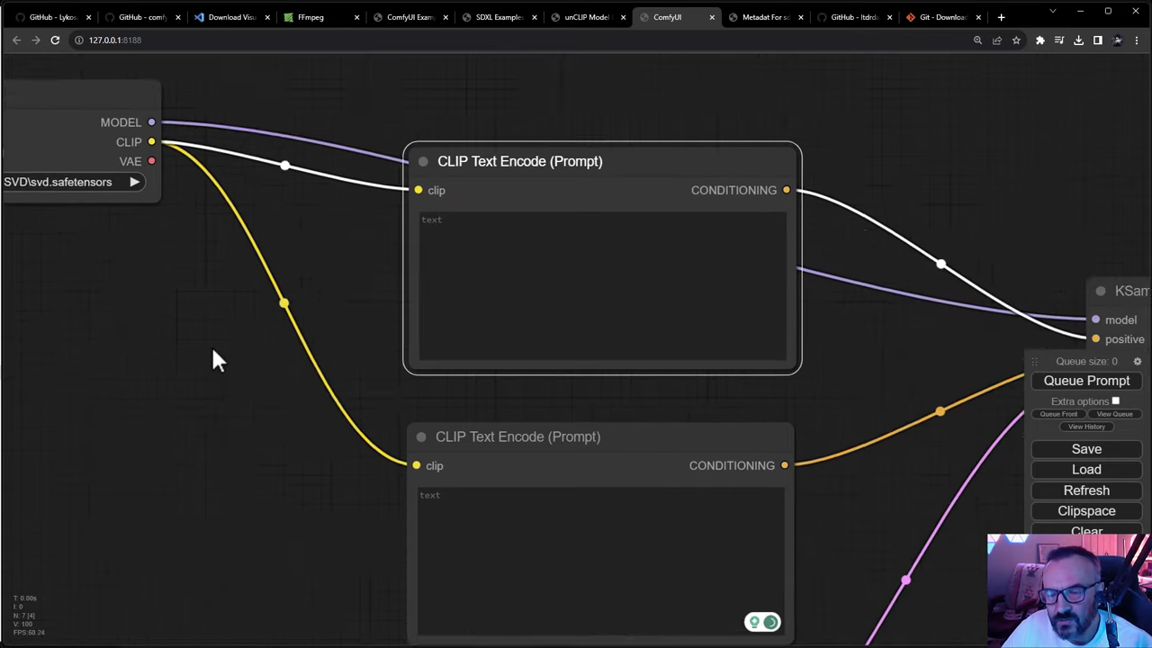
drag(571, 378, 208, 299)
drag(720, 456, 414, 432)
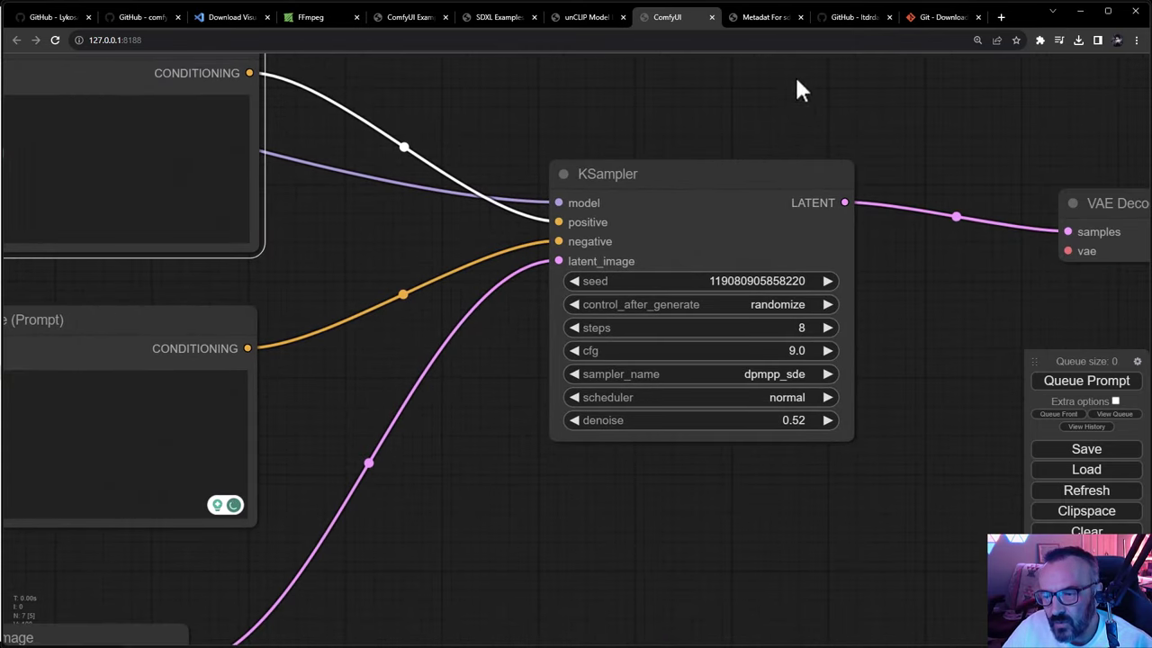
drag(695, 133, 588, 130)
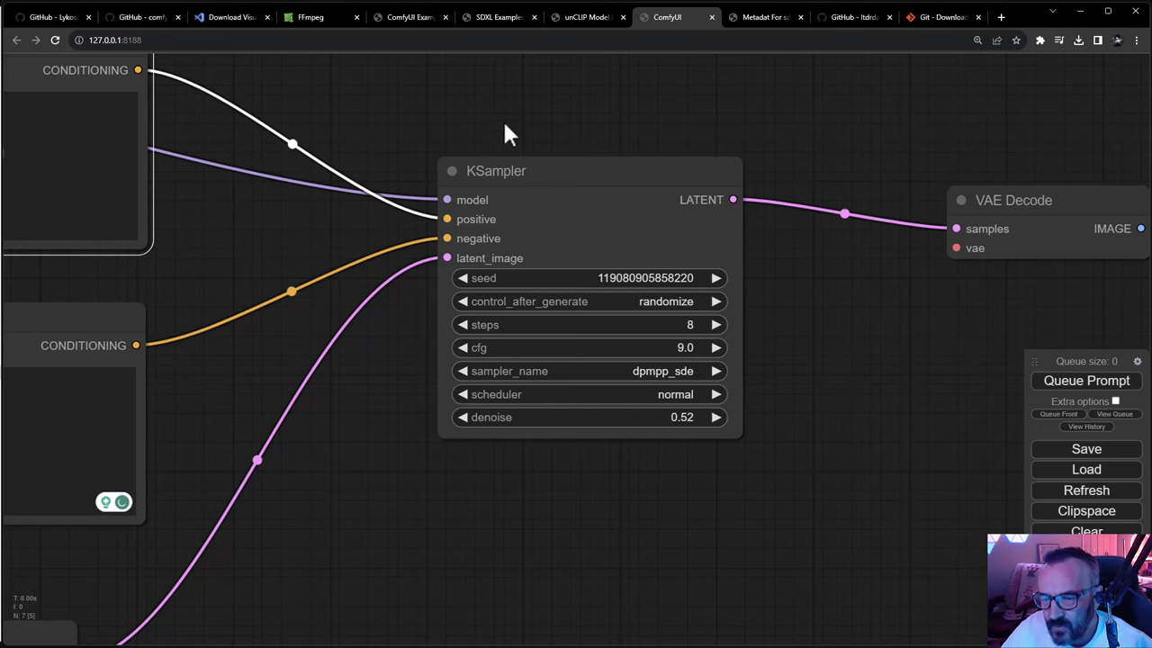
drag(635, 108, 393, 141)
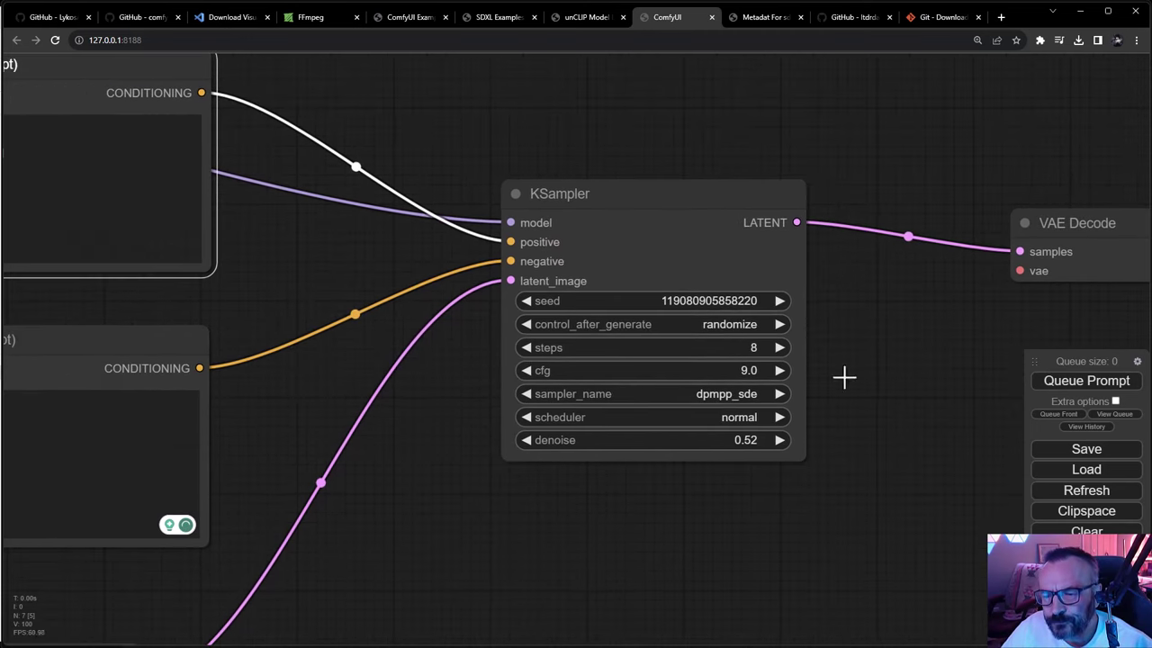
drag(781, 378, 377, 359)
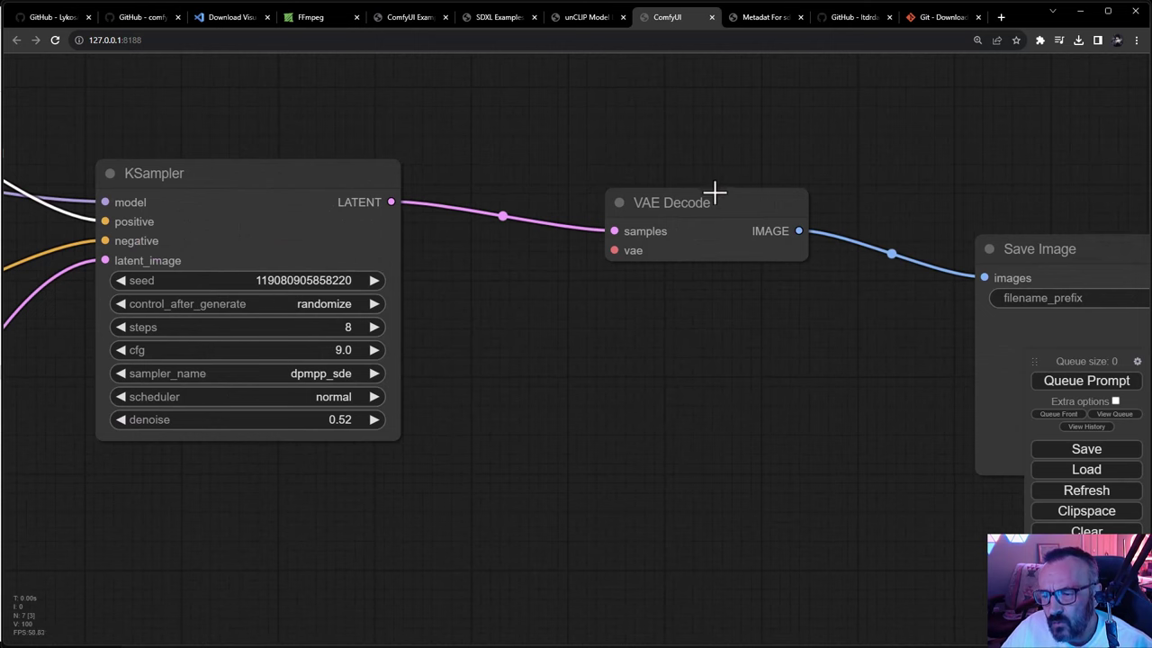
drag(714, 192, 709, 175)
Pan past Save Image back to Load Checkpoint and shift it slightly down and right.
drag(815, 301, 495, 294)
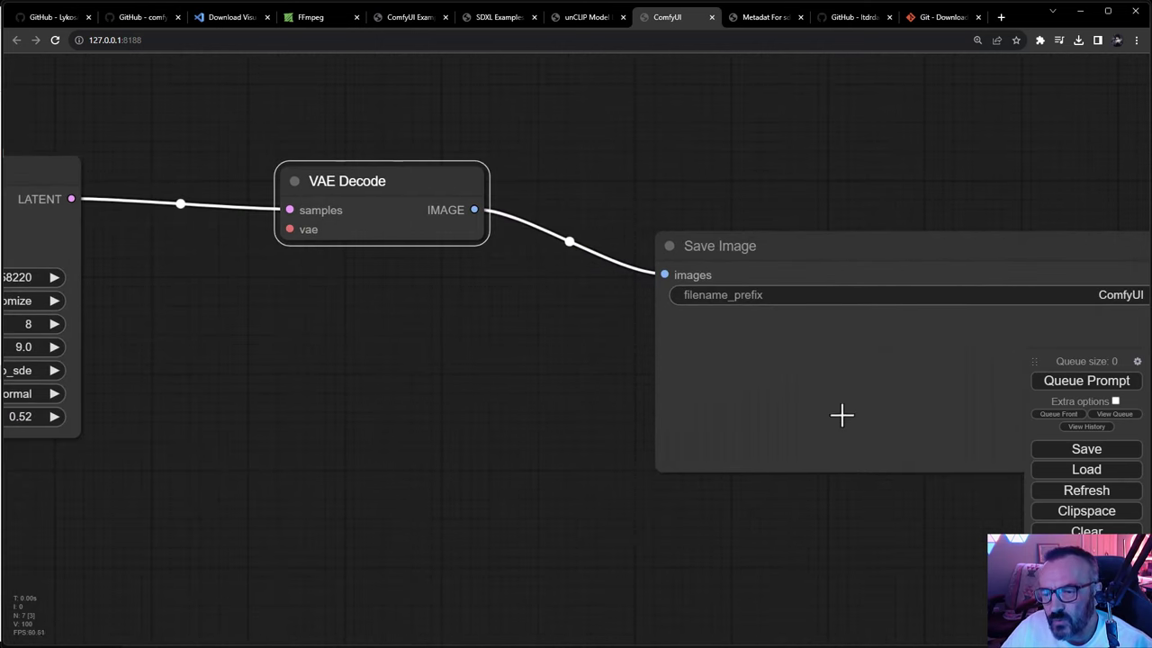
drag(904, 392, 712, 360)
scroll(712, 360, up, 1)
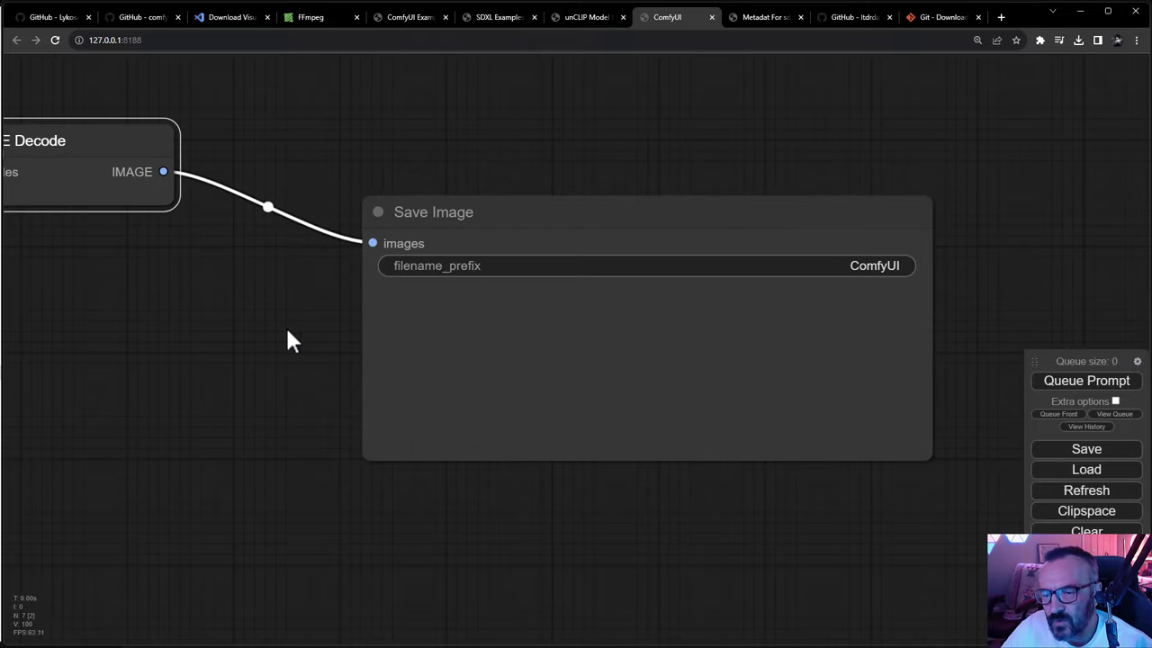
drag(275, 342, 862, 383)
drag(603, 374, 828, 386)
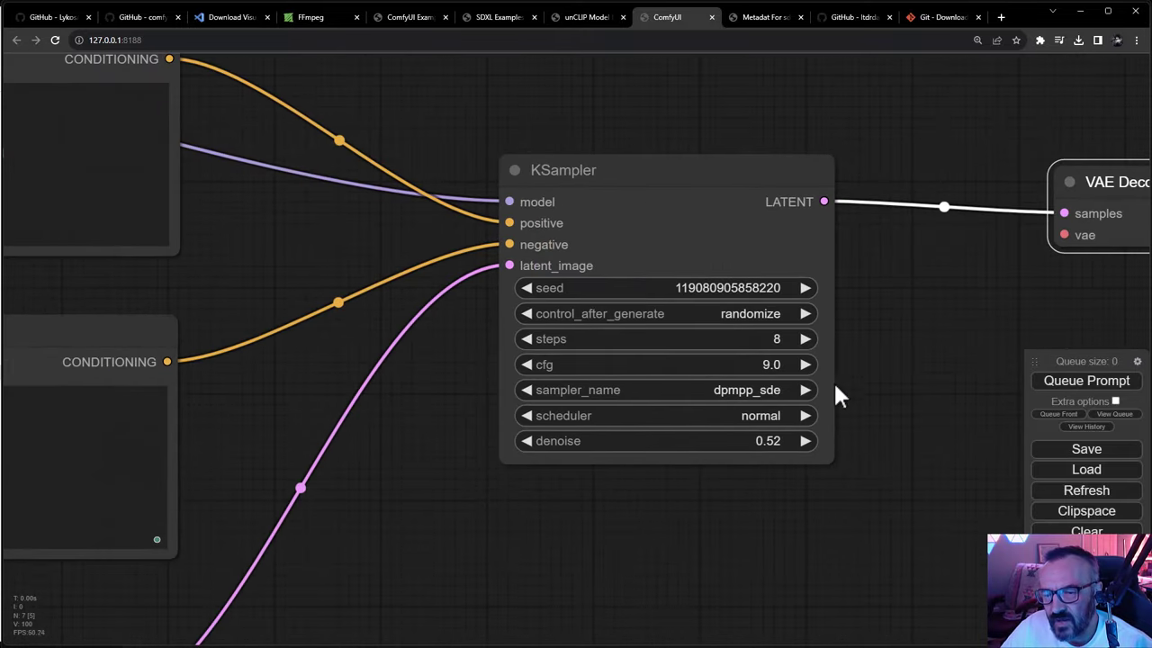
scroll(828, 386, down, 3)
drag(527, 468, 736, 422)
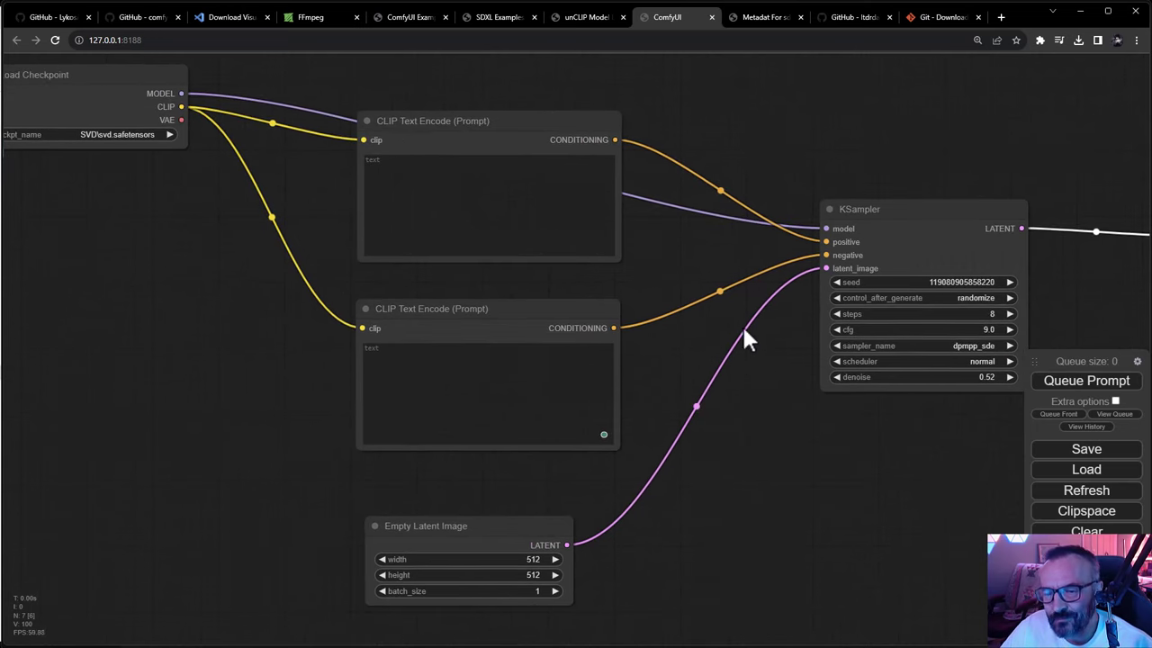
drag(79, 76, 147, 154)
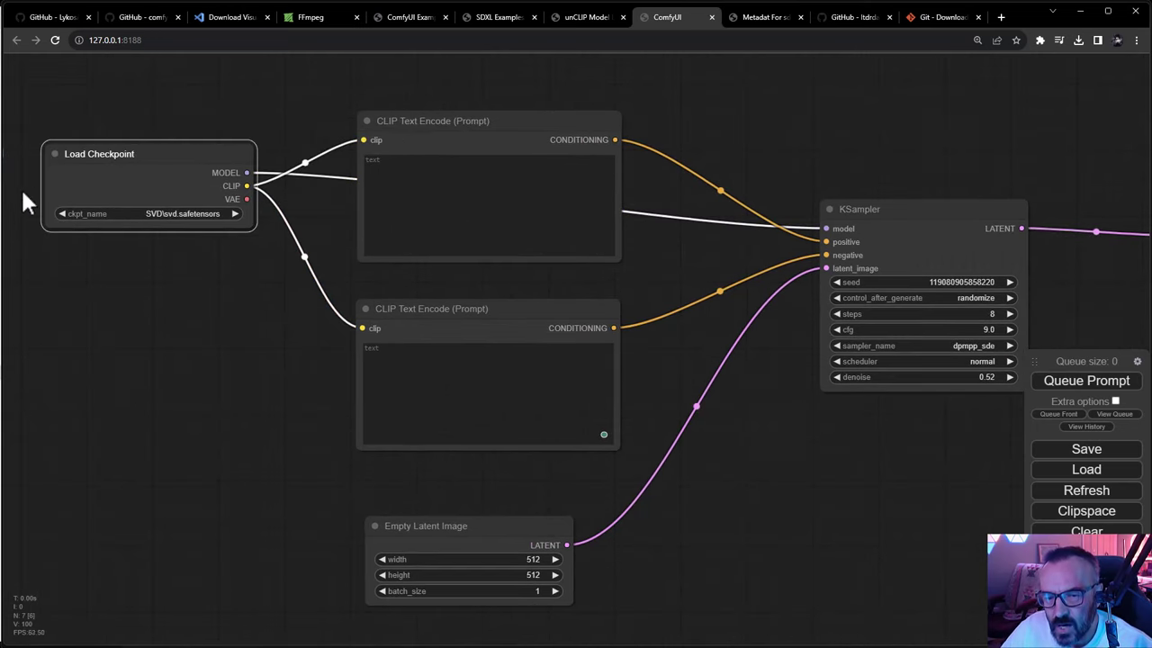
Switch the checkpoint to copaxTimelessxlSDXL1_v8.safetensors, queue the prompt, and dismiss the VAE Decode error.
click(235, 214)
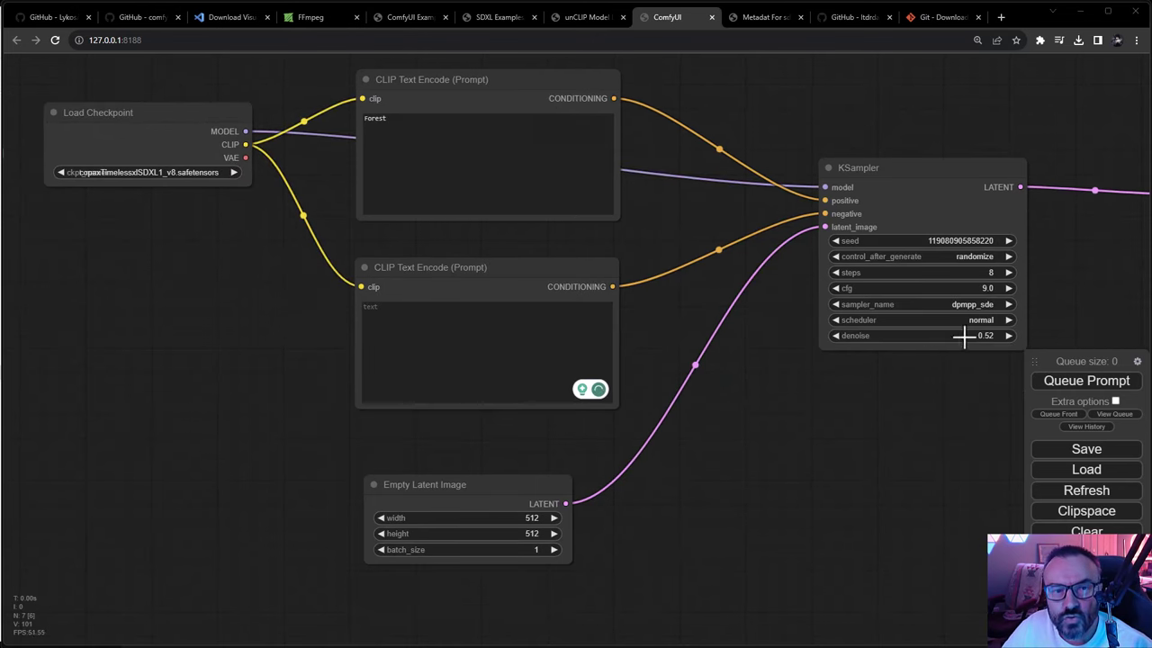
click(1103, 387)
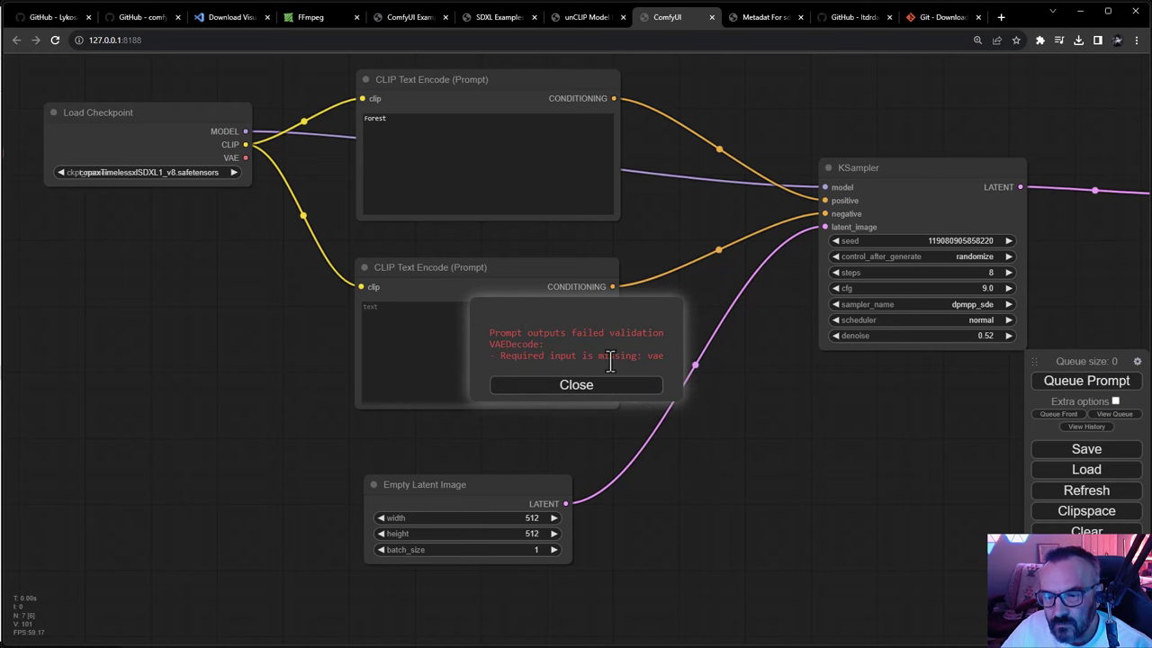
click(630, 387)
drag(873, 378, 474, 452)
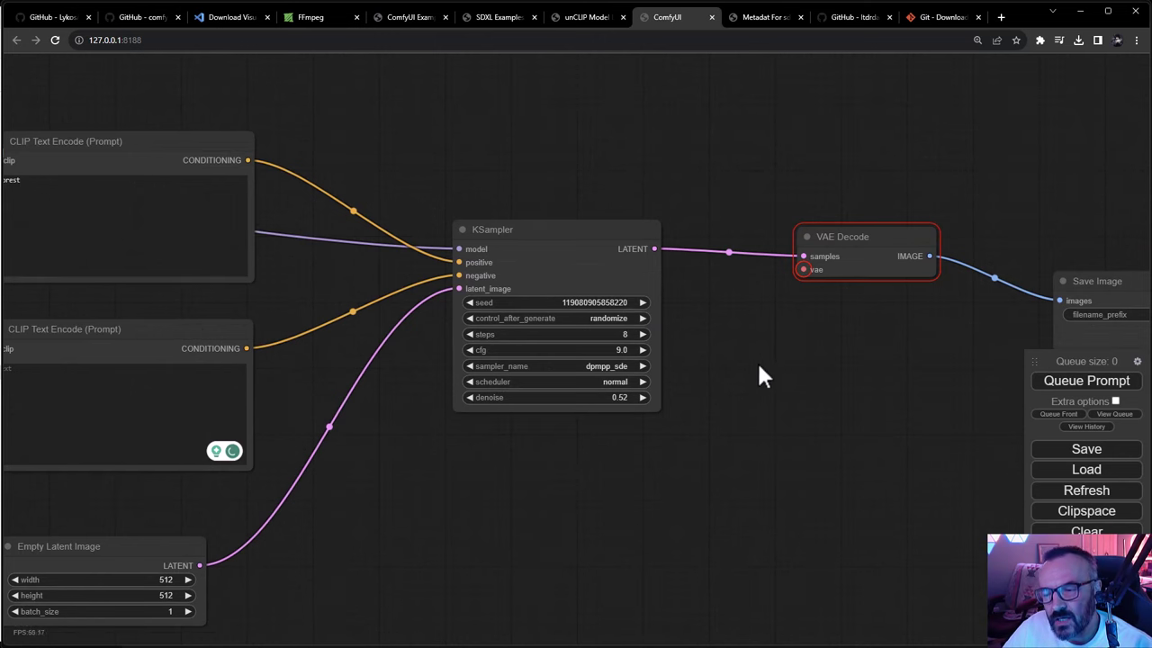
Wire Load Checkpoint's VAE output into VAE Decode's vae input and queue the workflow again.
drag(758, 378, 905, 347)
scroll(904, 347, down, 1)
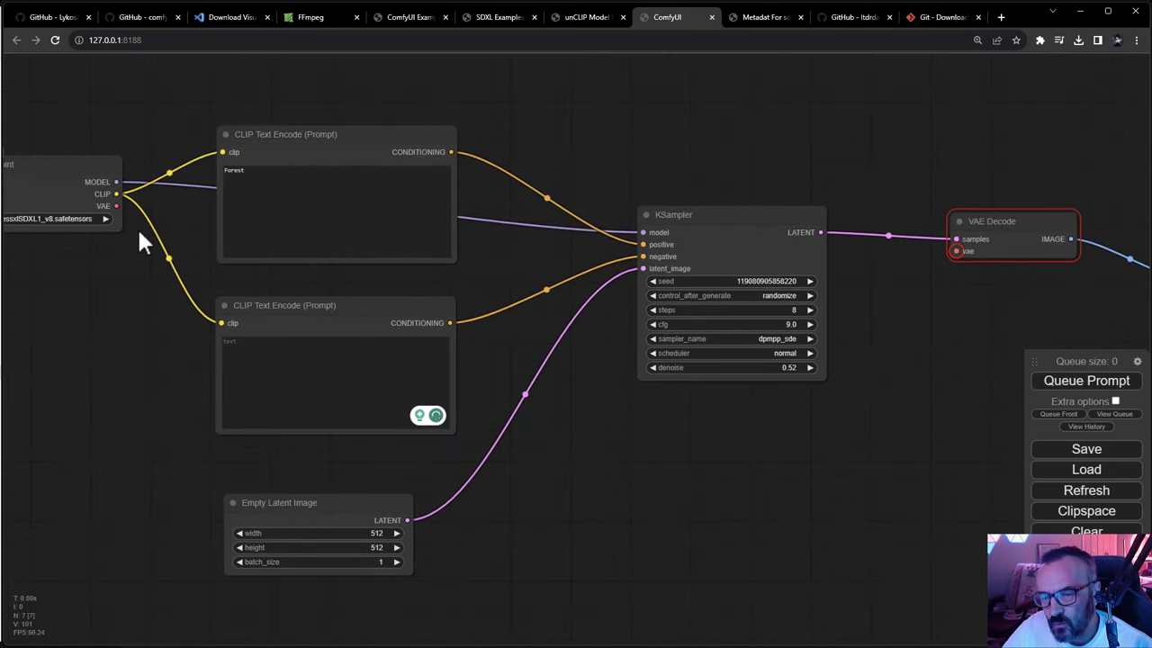
mouse_move(954, 250)
mouse_down()
mouse_move(276, 234)
mouse_move(126, 214)
mouse_move(650, 270)
mouse_move(954, 267)
mouse_move(956, 251)
mouse_up()
drag(958, 344, 886, 325)
drag(712, 300, 1026, 303)
click(1064, 381)
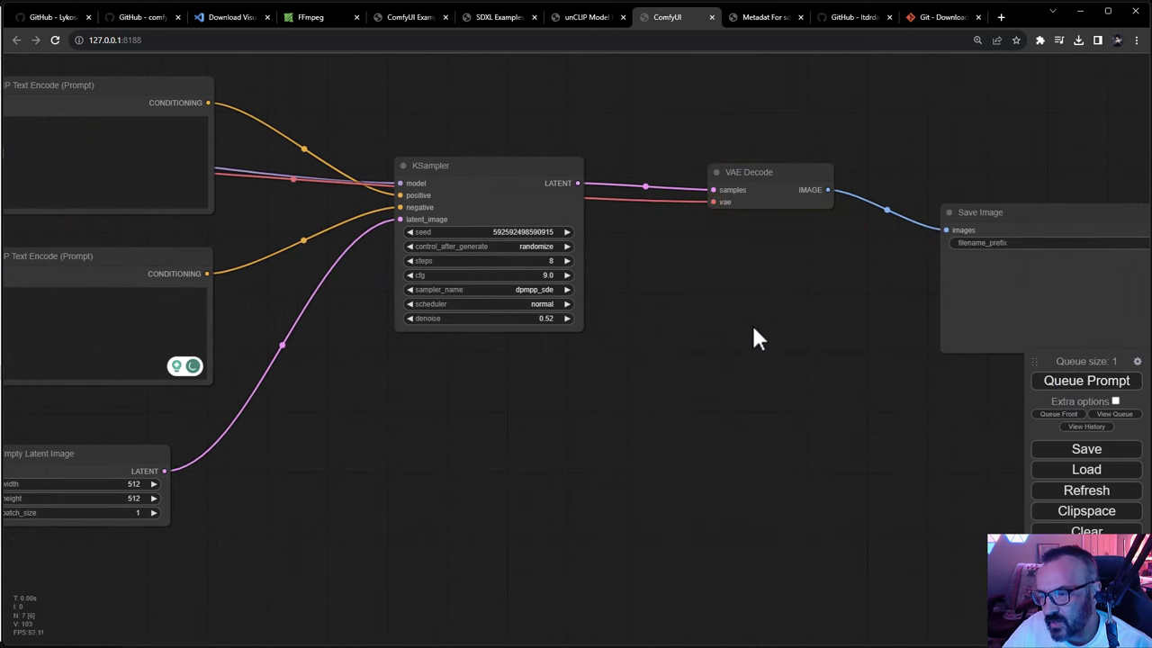
drag(831, 316, 524, 312)
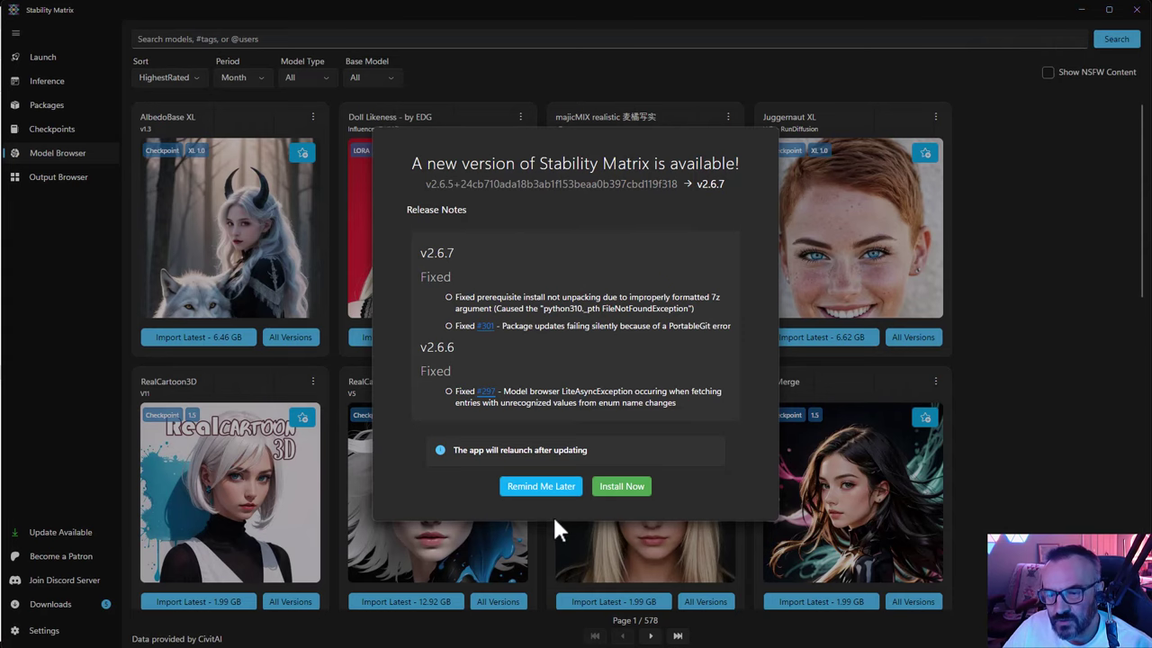
Postpone the v2.6.7 update, read the VAEDecode error in the ComfyUI console, then reach the Output Browser.
click(544, 484)
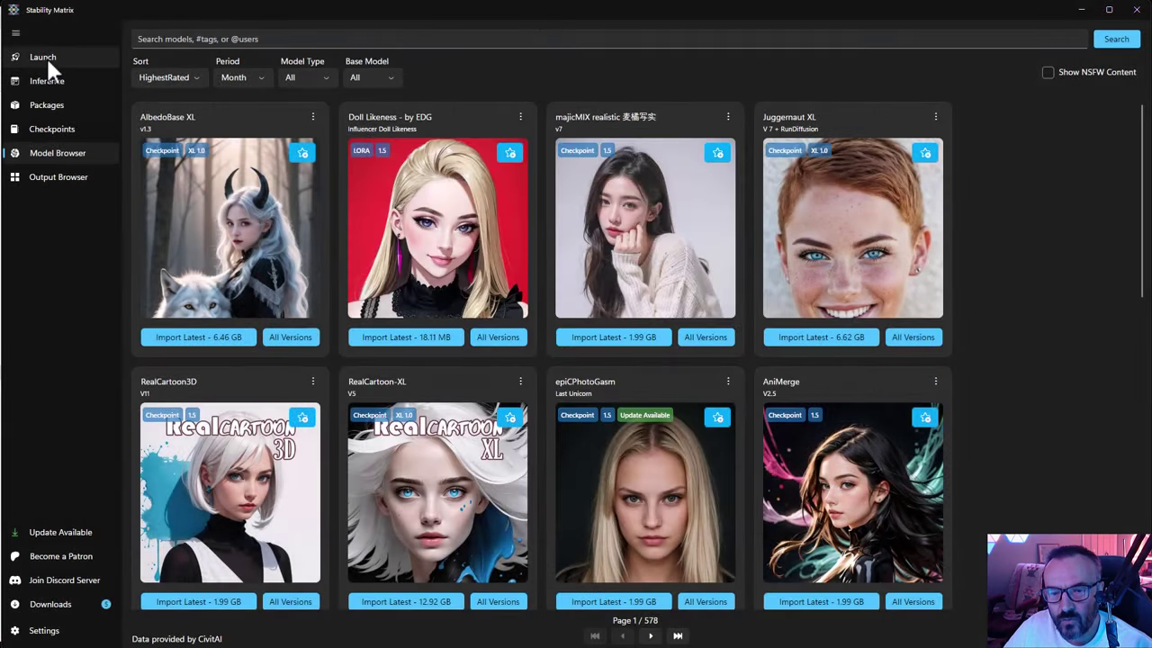
click(46, 56)
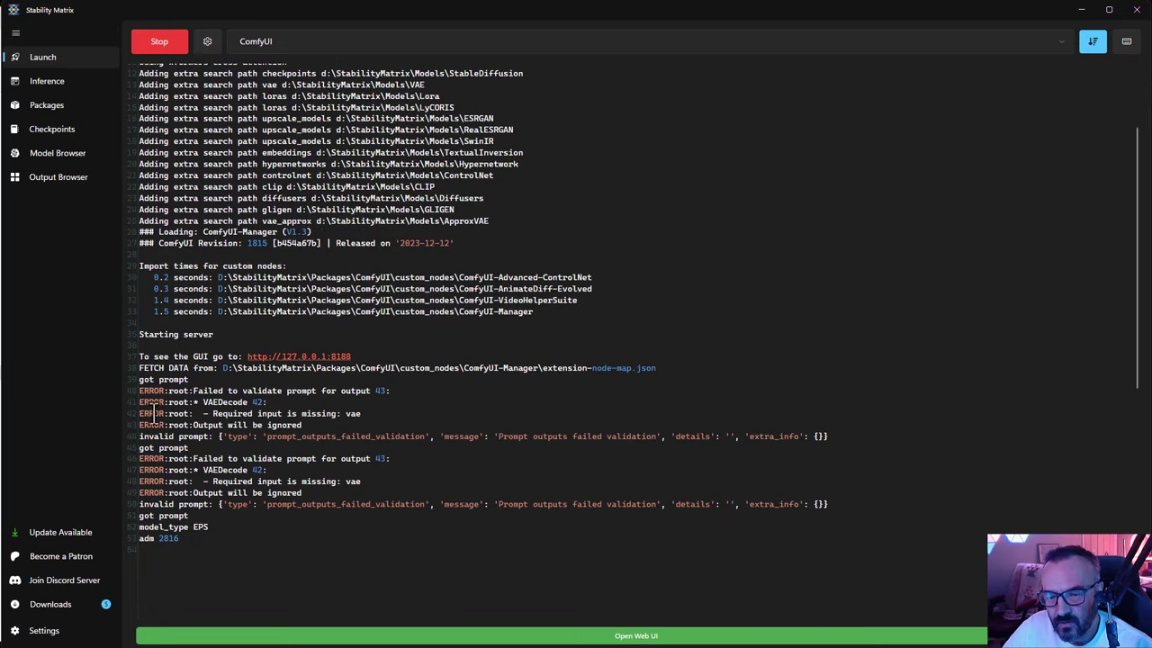
drag(239, 533, 128, 355)
drag(204, 470, 239, 476)
click(238, 472)
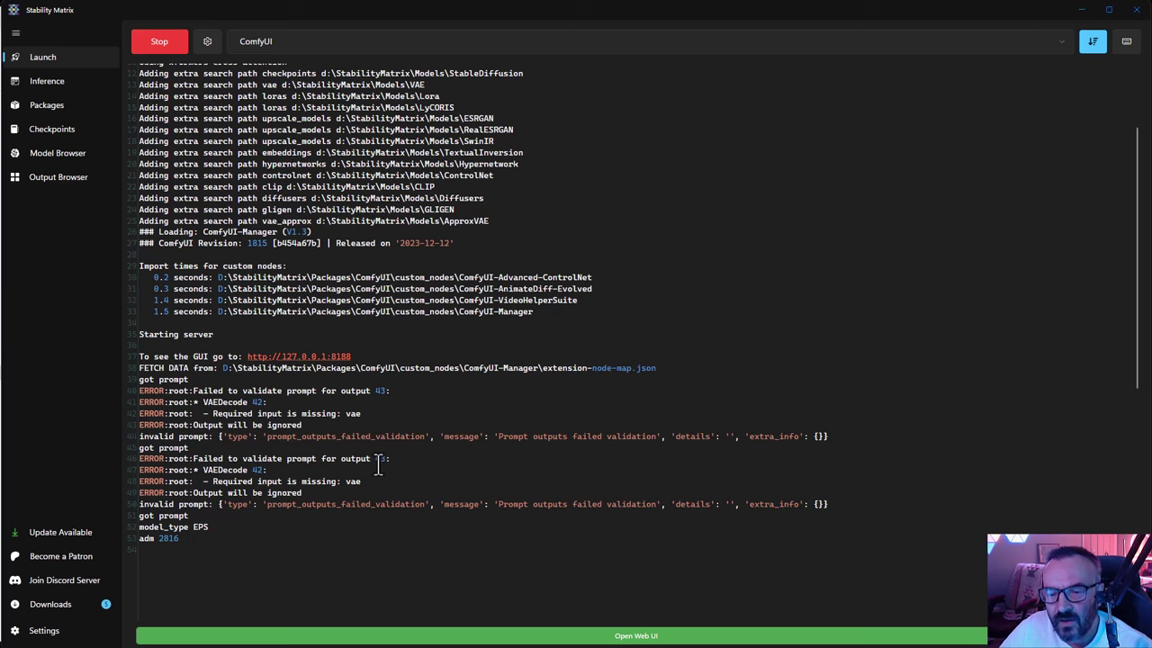
key(alt+Tab)
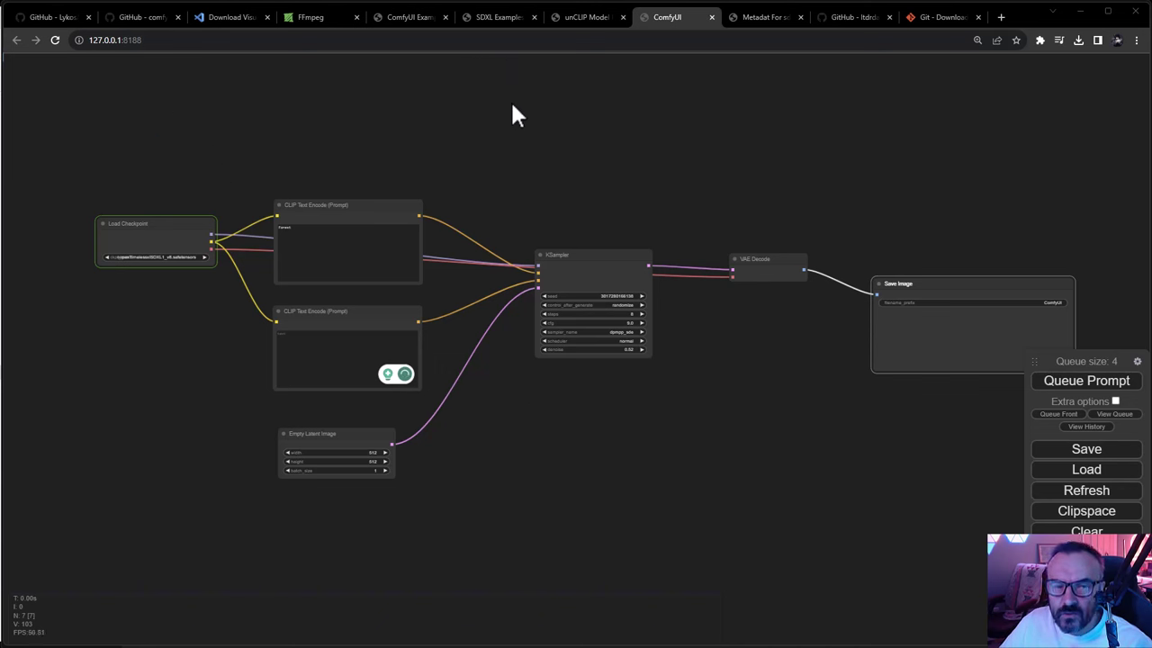
key(alt+Tab)
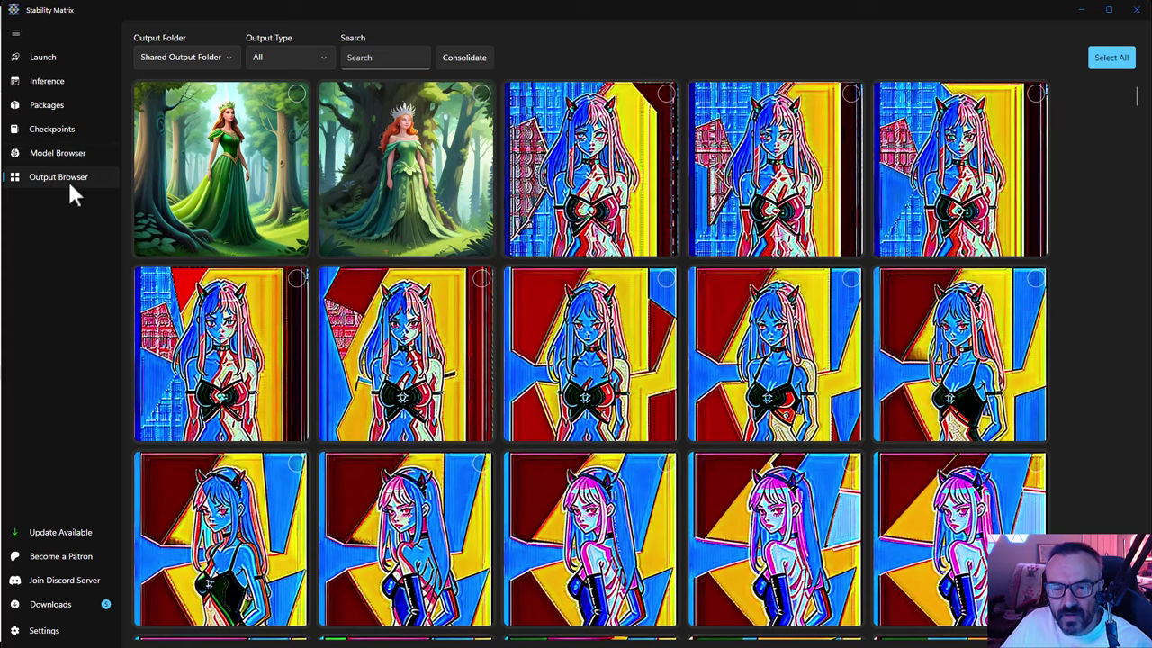
scroll(597, 254, down, 1)
scroll(602, 285, up, 1)
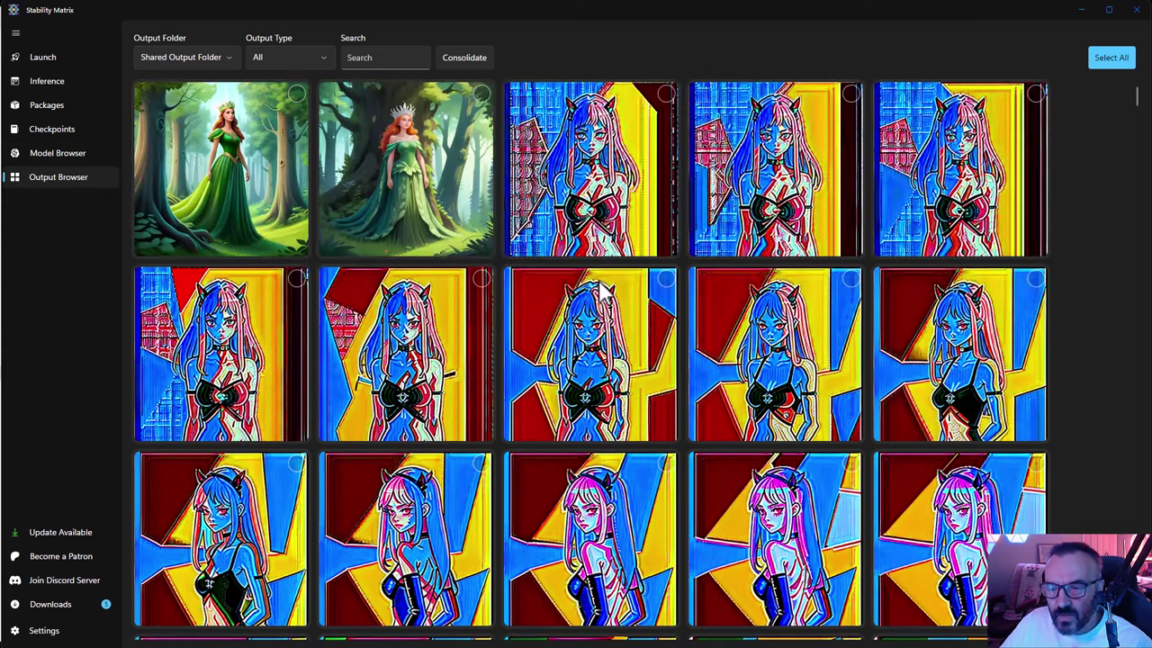
click(198, 187)
click(936, 45)
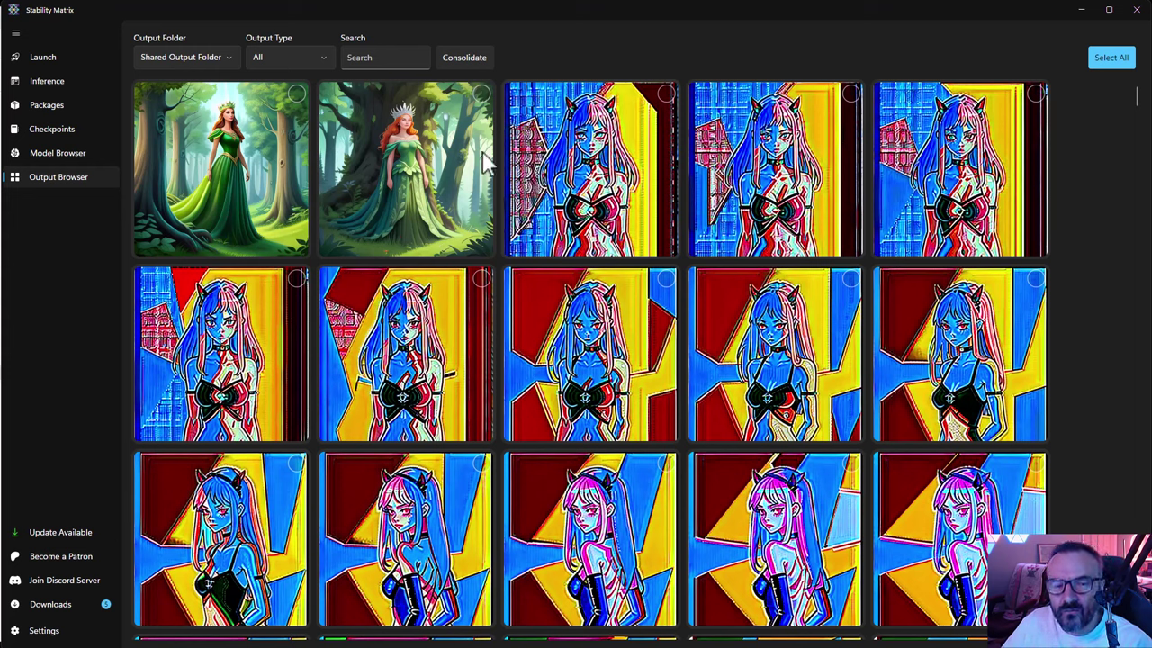
click(187, 57)
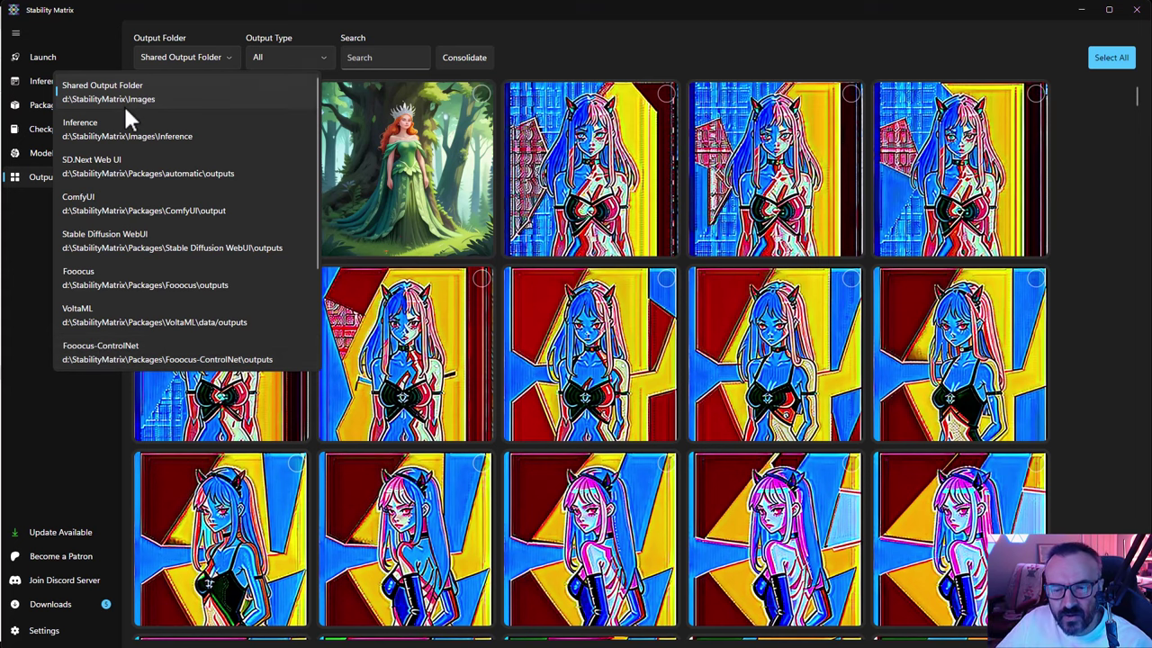
click(104, 209)
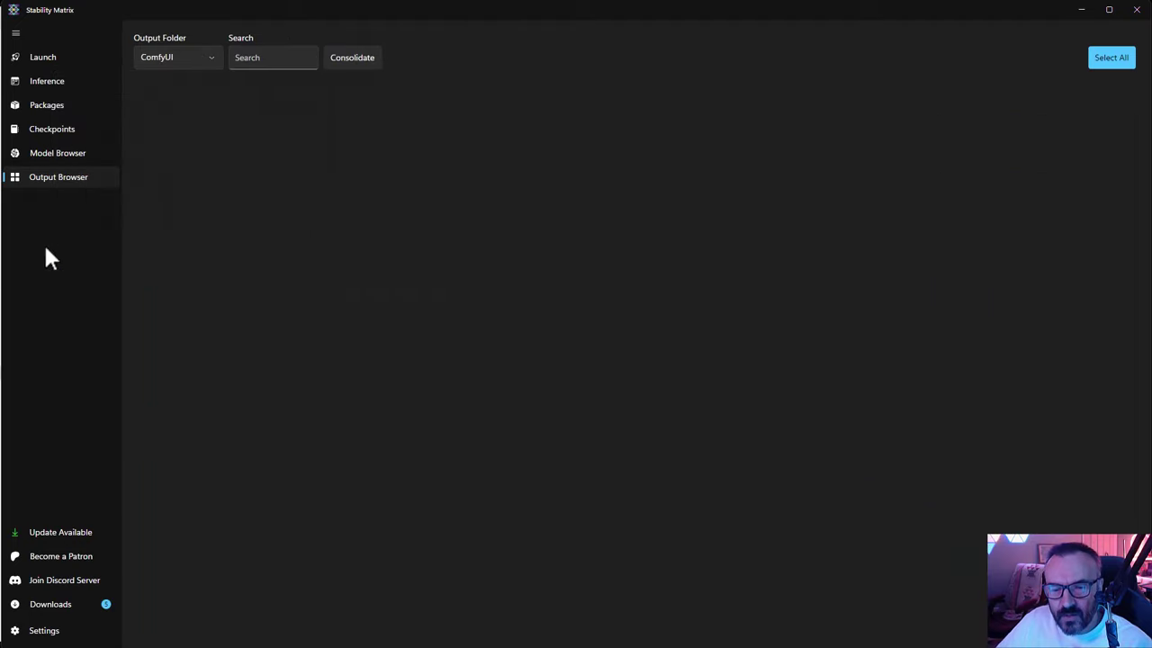
click(218, 59)
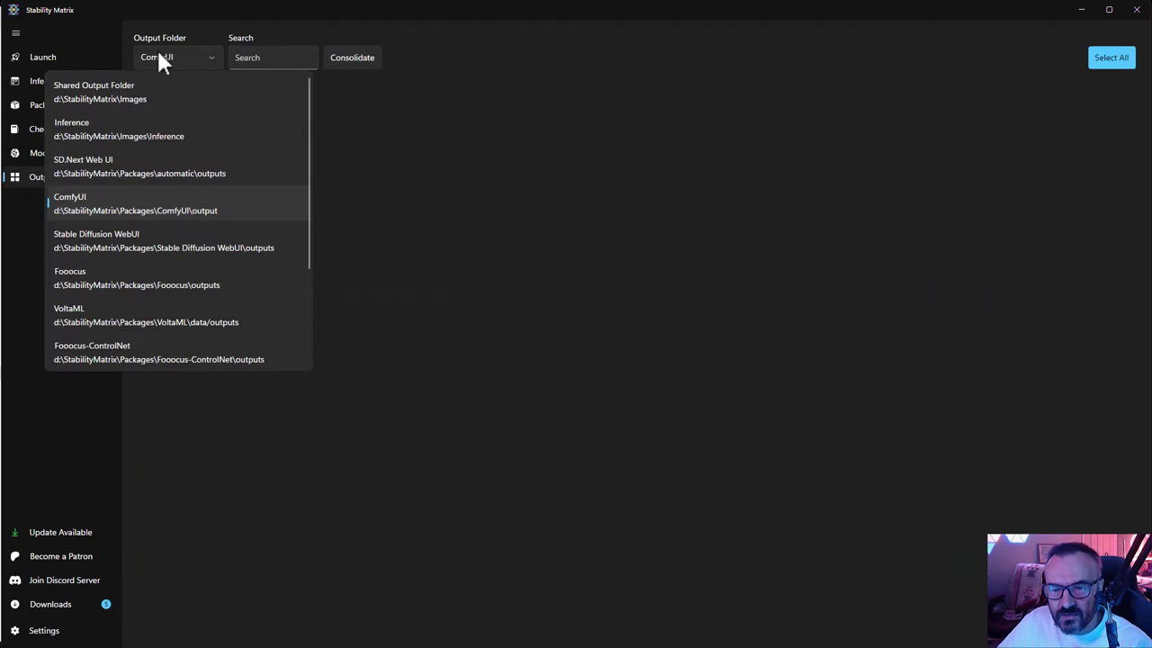
click(97, 89)
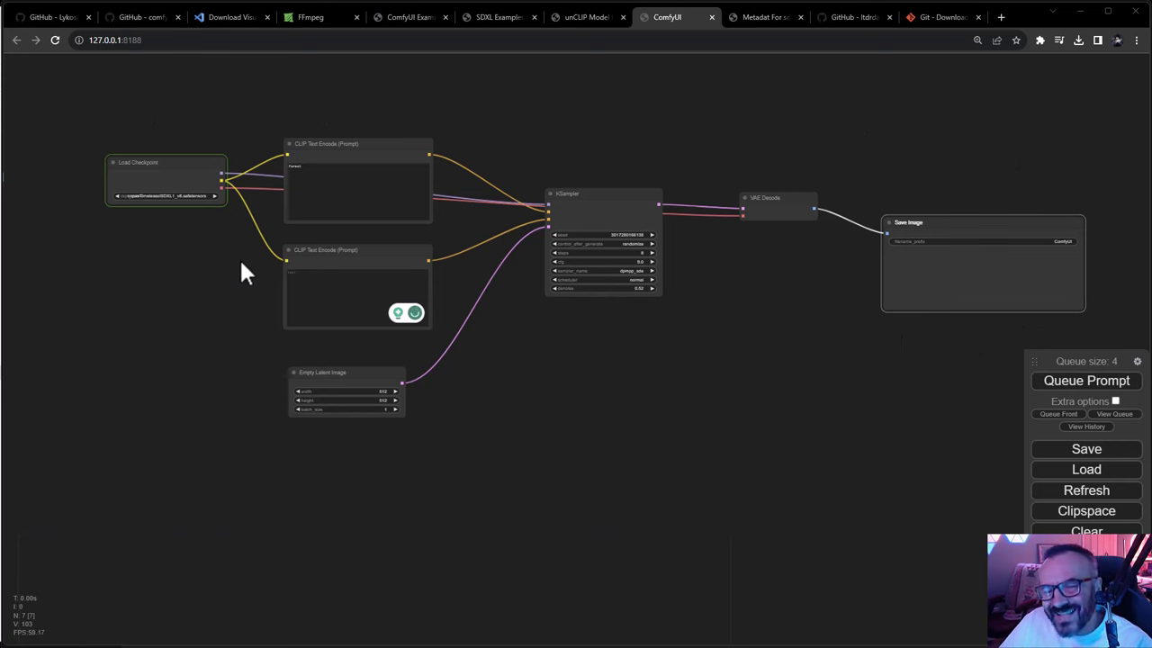
Add an Upscale Image node below VAE Decode and wire VAE Decode → Upscale Image → Save Image.
right_click(185, 279)
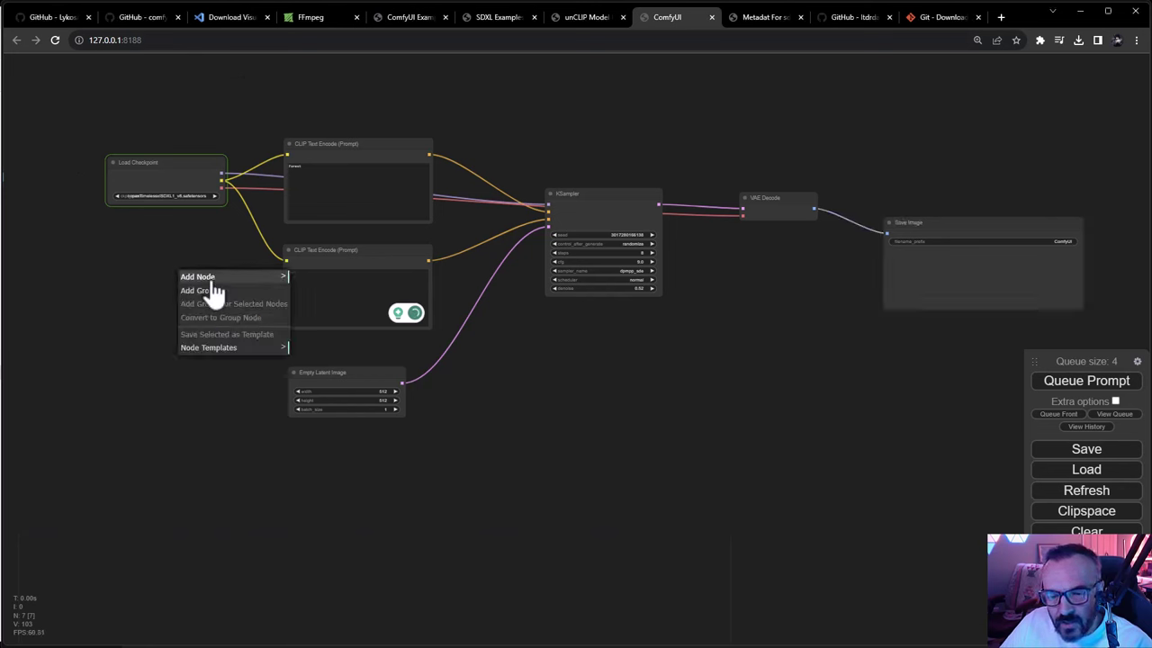
click(209, 278)
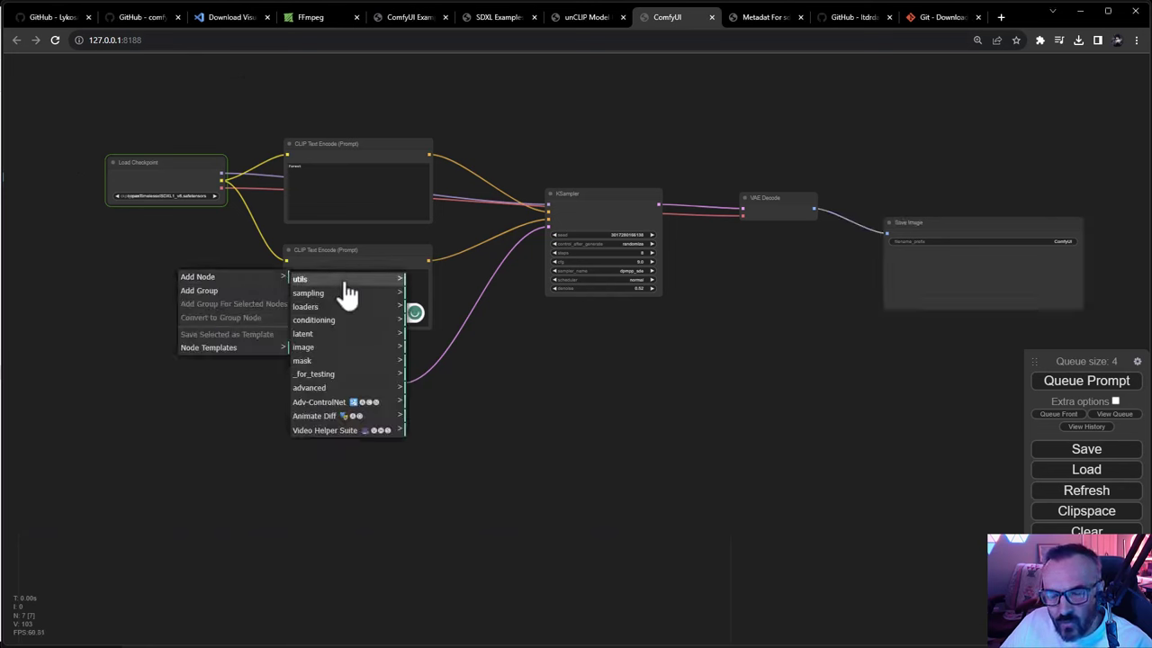
click(346, 281)
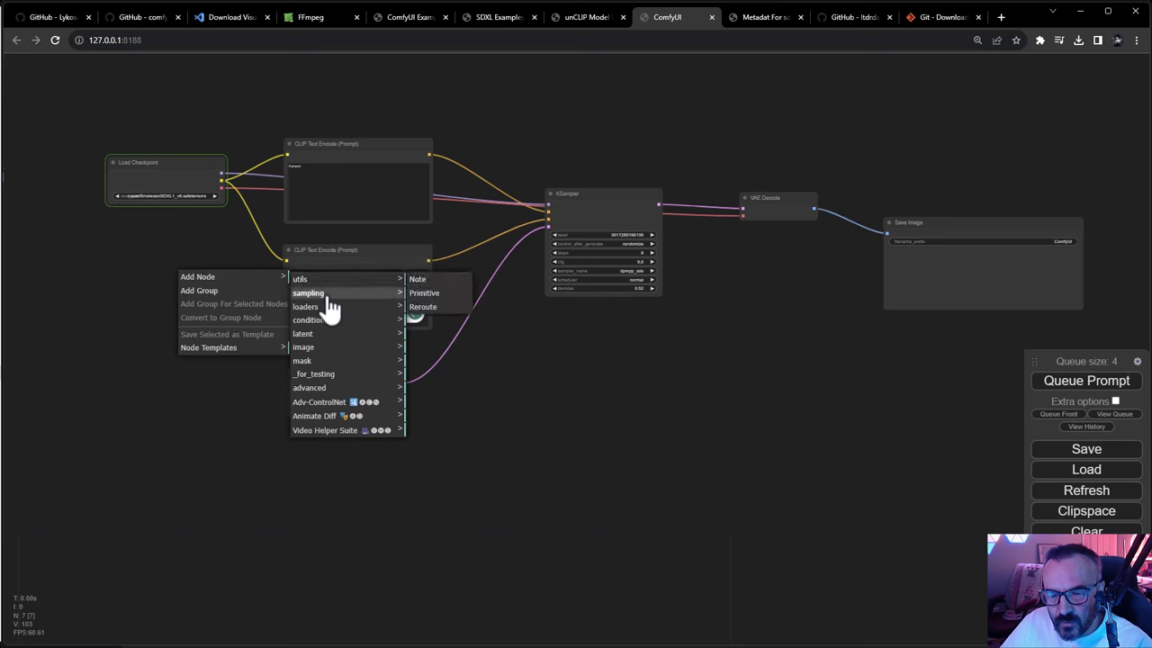
click(313, 349)
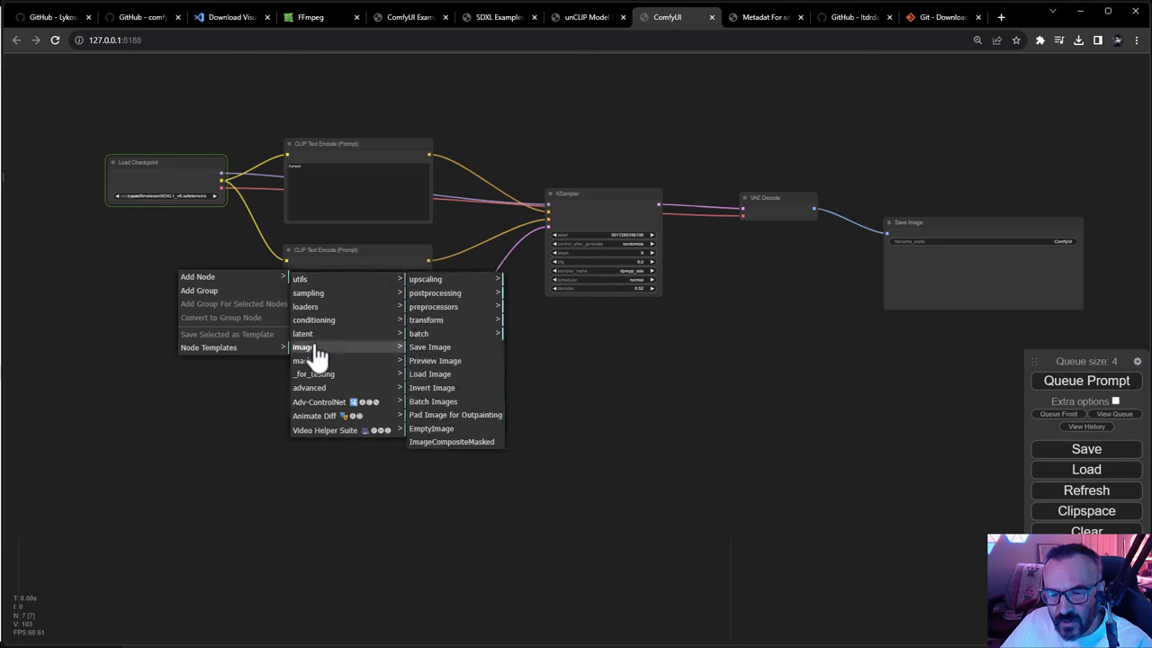
click(441, 281)
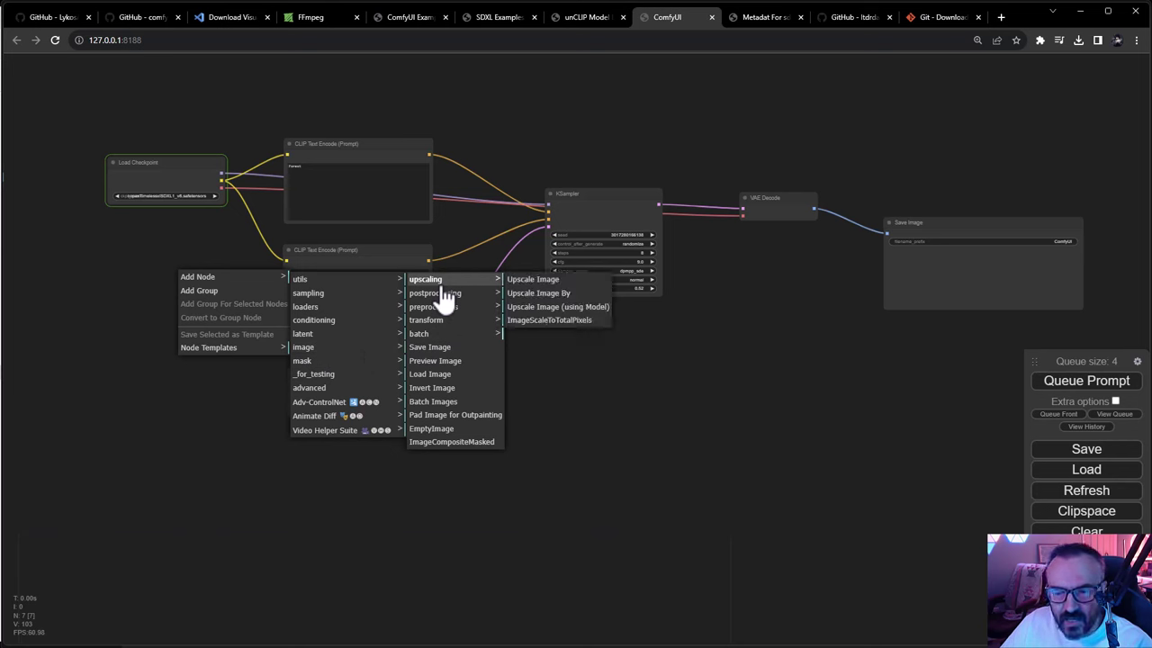
click(533, 282)
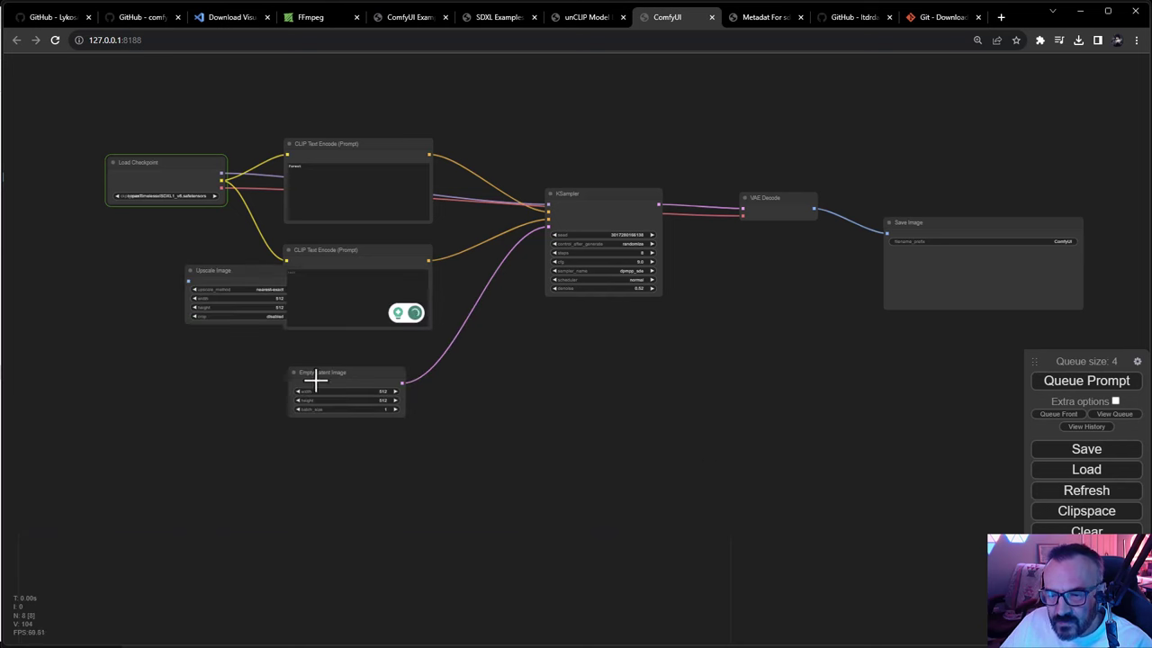
drag(233, 267, 796, 324)
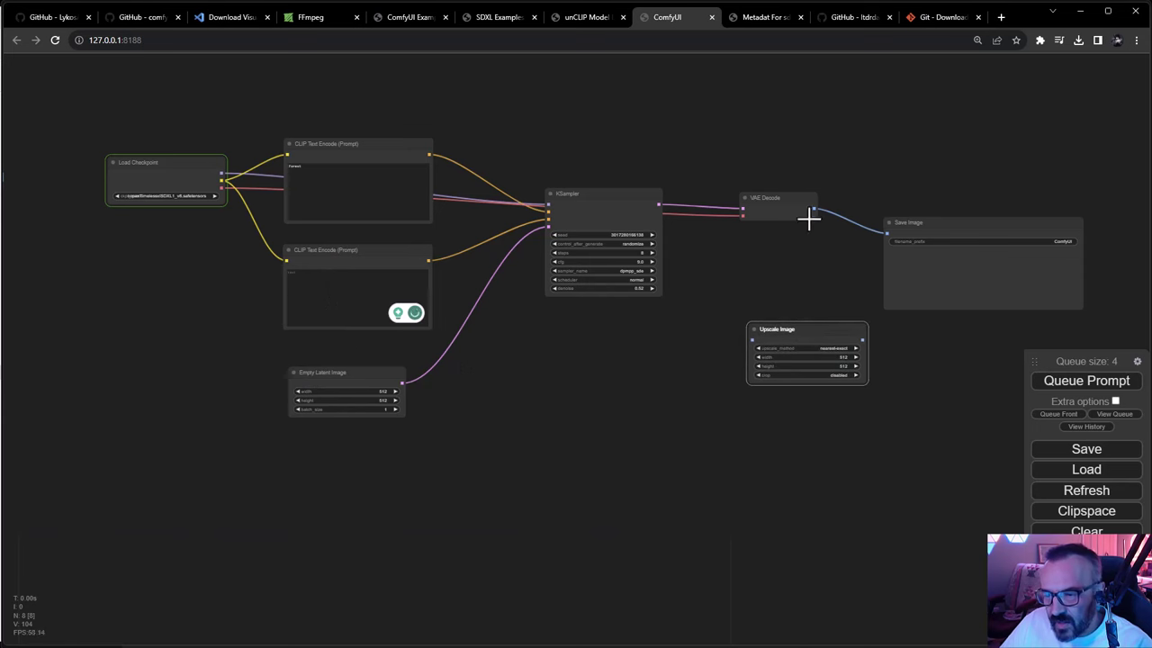
drag(814, 209, 753, 339)
drag(864, 339, 888, 233)
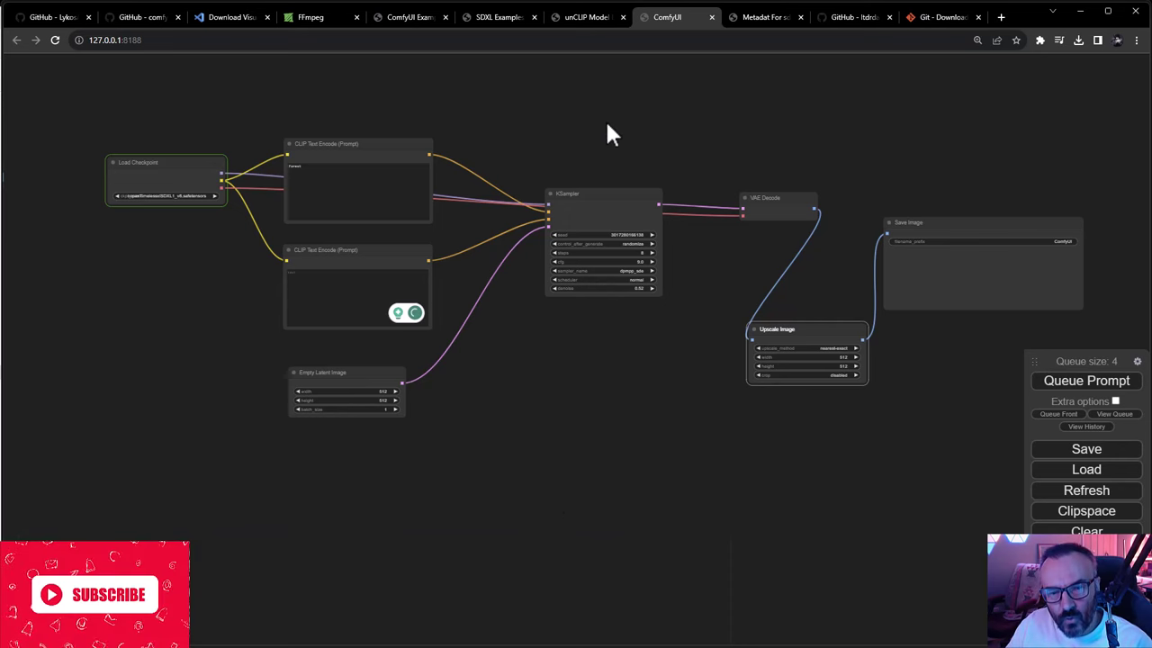
Open the ComfyUI Examples page and scroll through its contents.
click(406, 18)
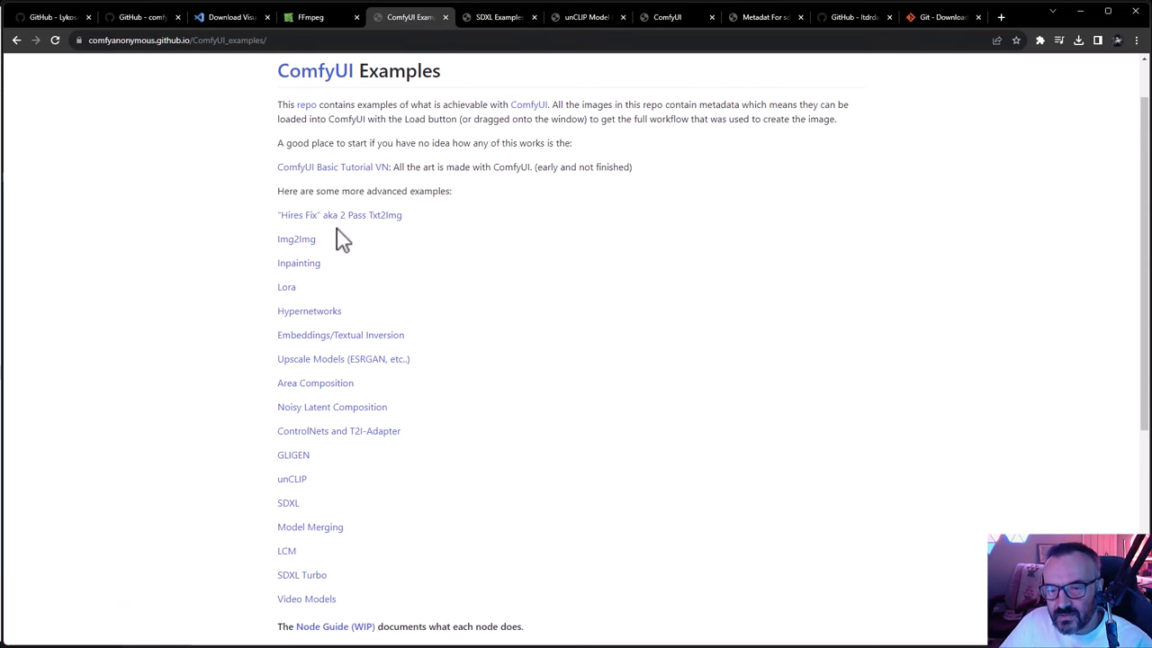
scroll(338, 237, down, 1)
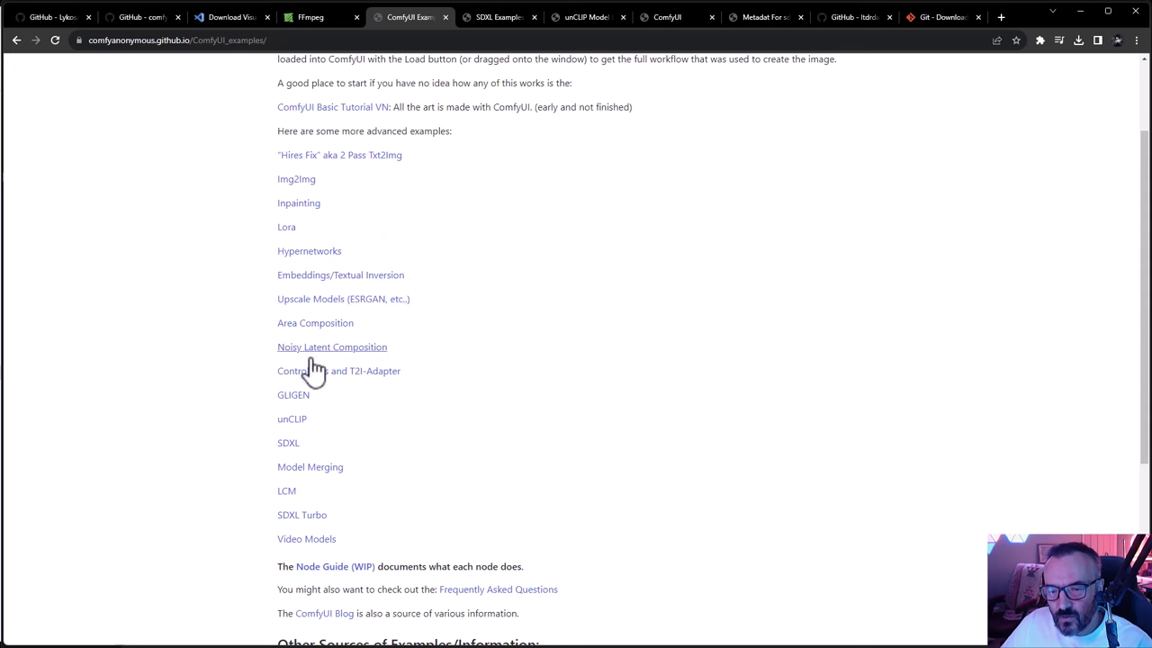
scroll(438, 424, down, 3)
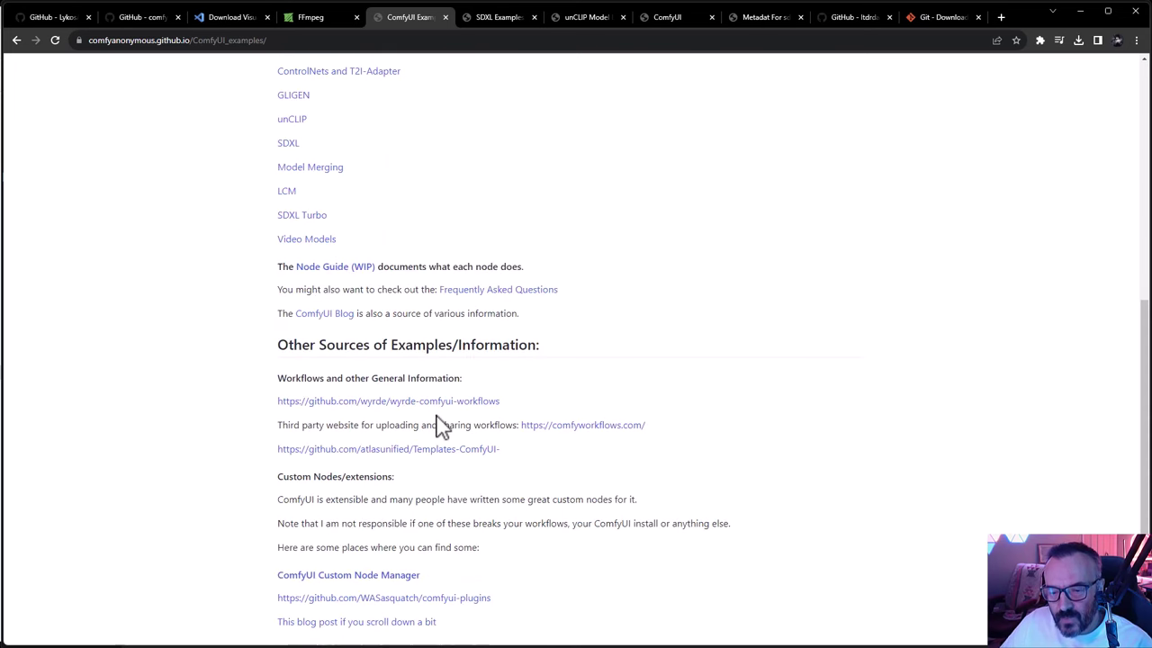
scroll(437, 430, up, 4)
scroll(438, 424, down, 5)
scroll(437, 424, up, 5)
scroll(438, 424, down, 1)
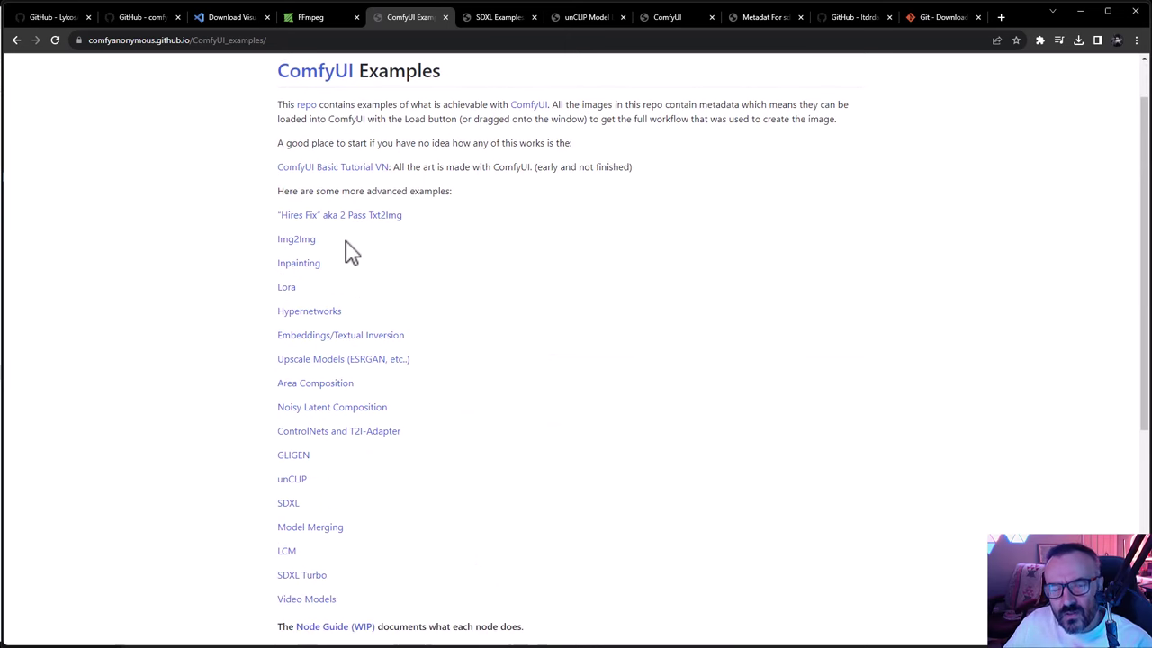
Browse the SDXL and unCLIP Model example workflows, then return to the EXIF.tools metadata report.
click(482, 16)
click(589, 18)
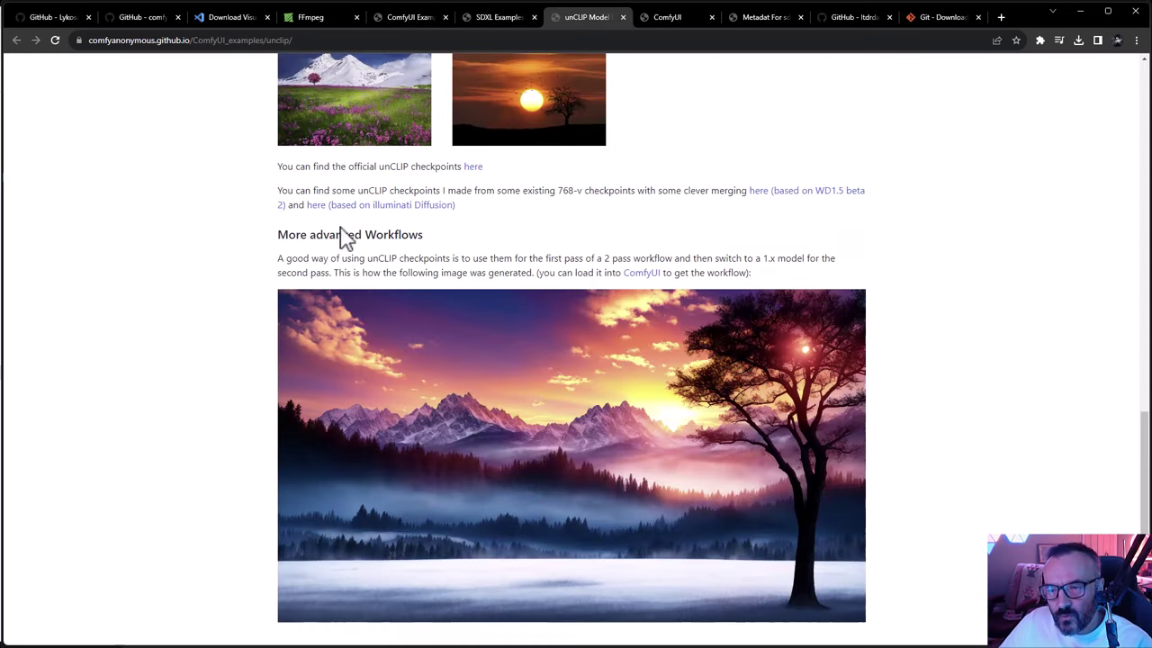
scroll(502, 267, up, 5)
scroll(501, 270, up, 4)
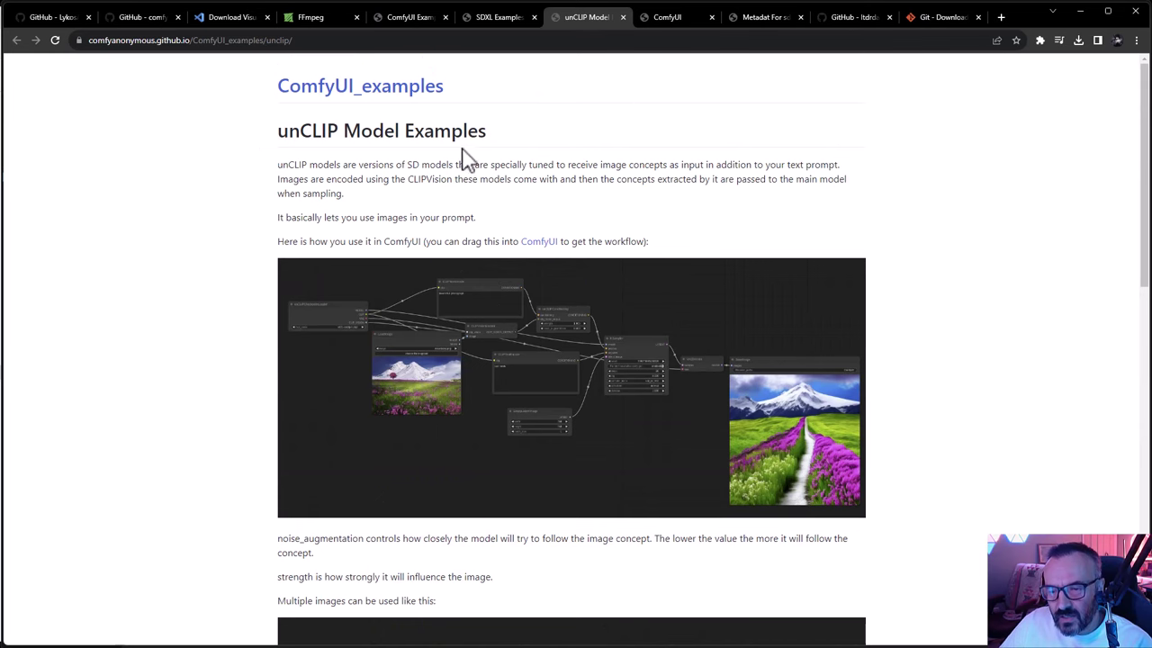
scroll(503, 160, down, 2)
scroll(334, 177, down, 1)
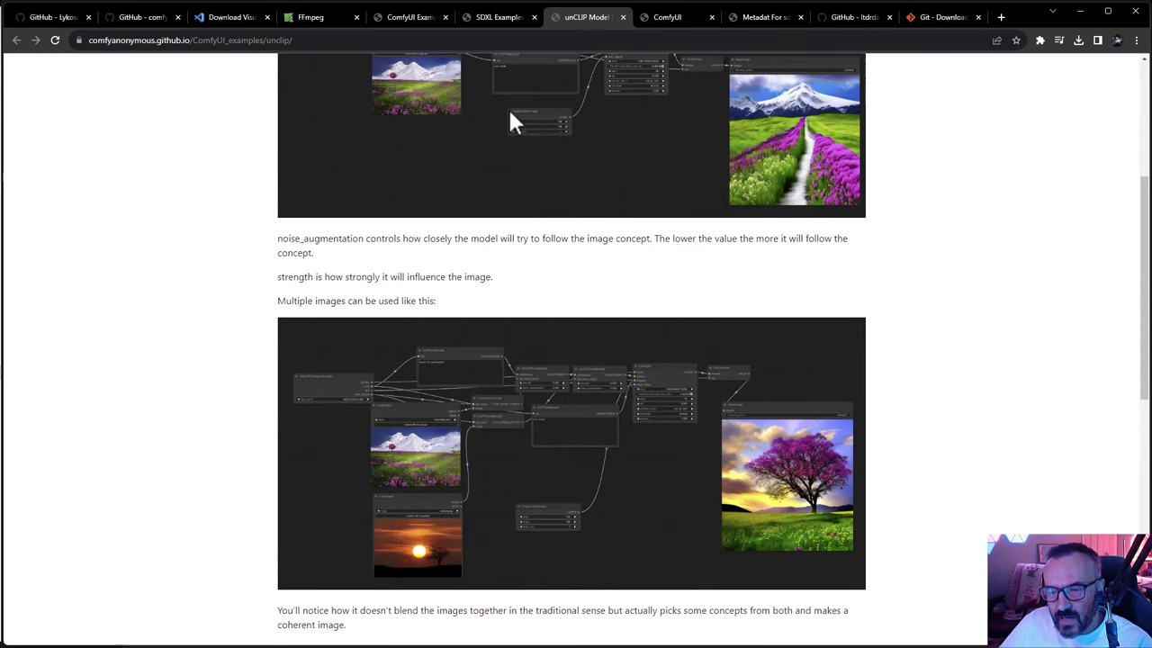
scroll(522, 153, up, 1)
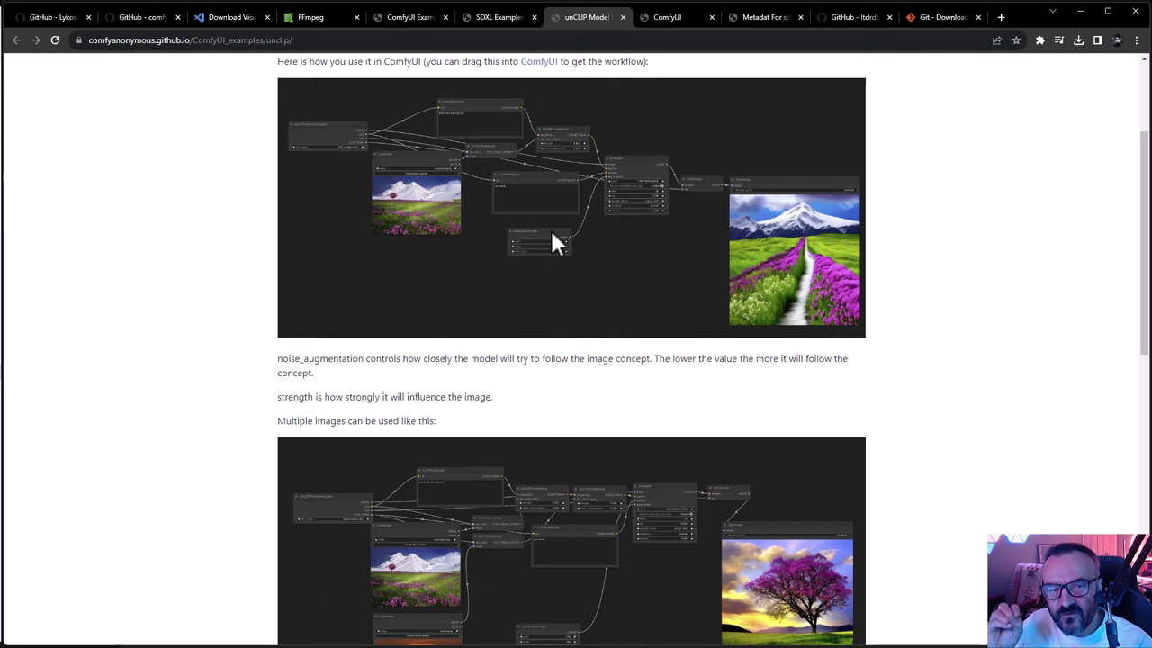
scroll(563, 238, down, 9)
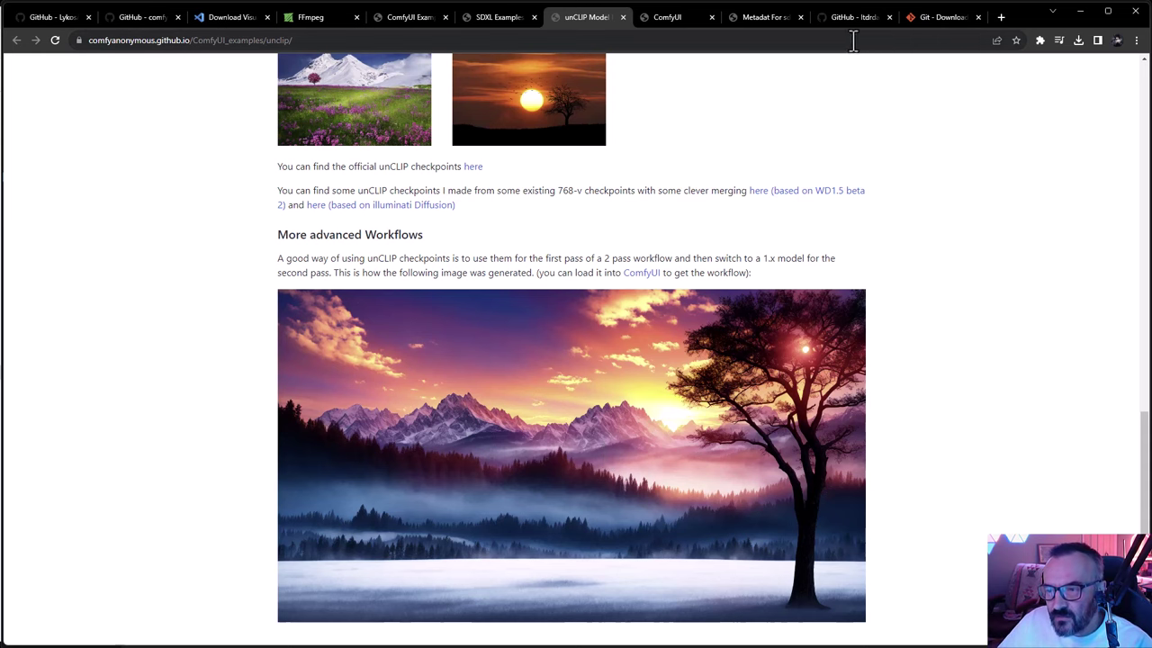
click(743, 14)
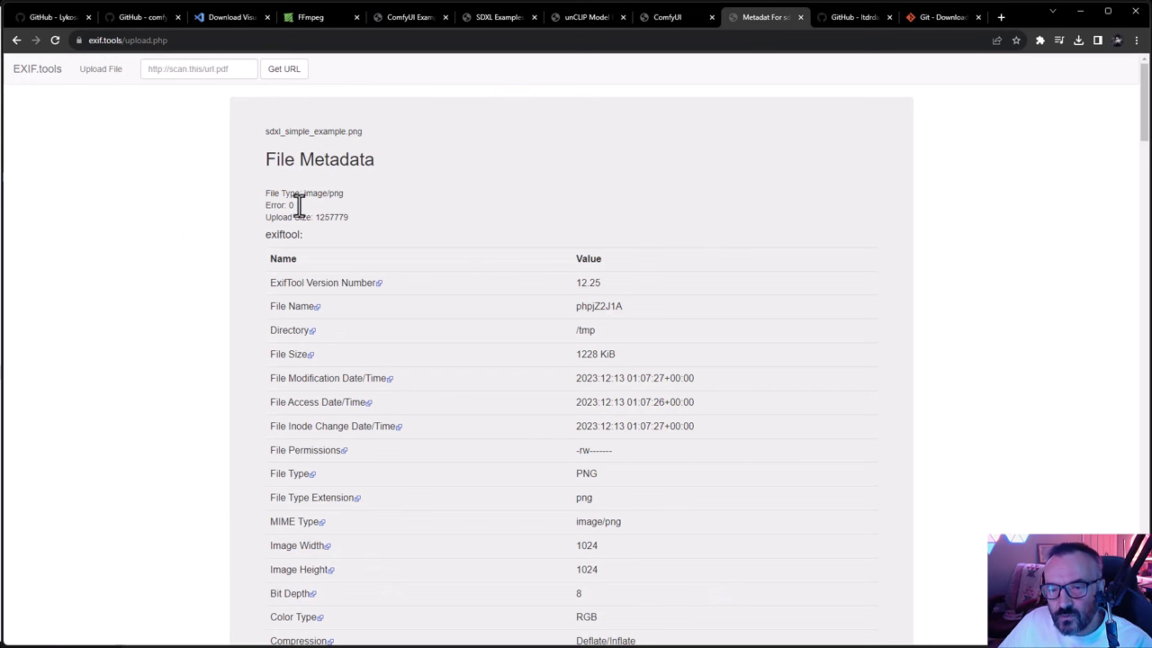
Highlight the file name sdxl_simple_example.png and the Prompt row in the EXIF.tools metadata table.
drag(381, 141, 261, 134)
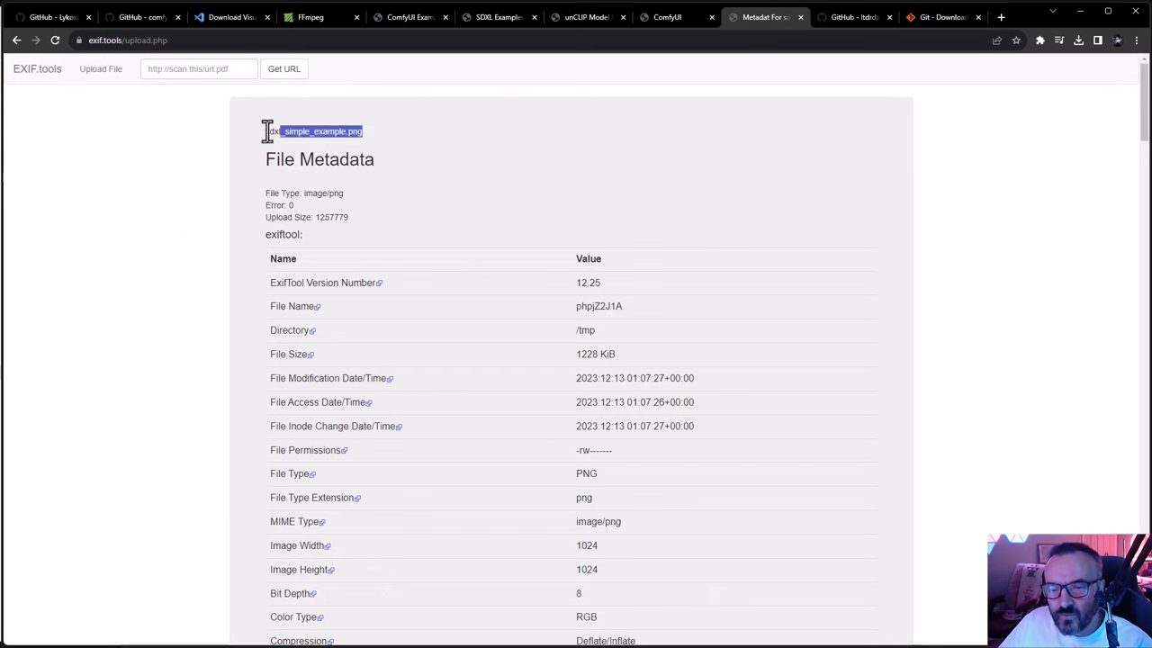
scroll(301, 186, down, 4)
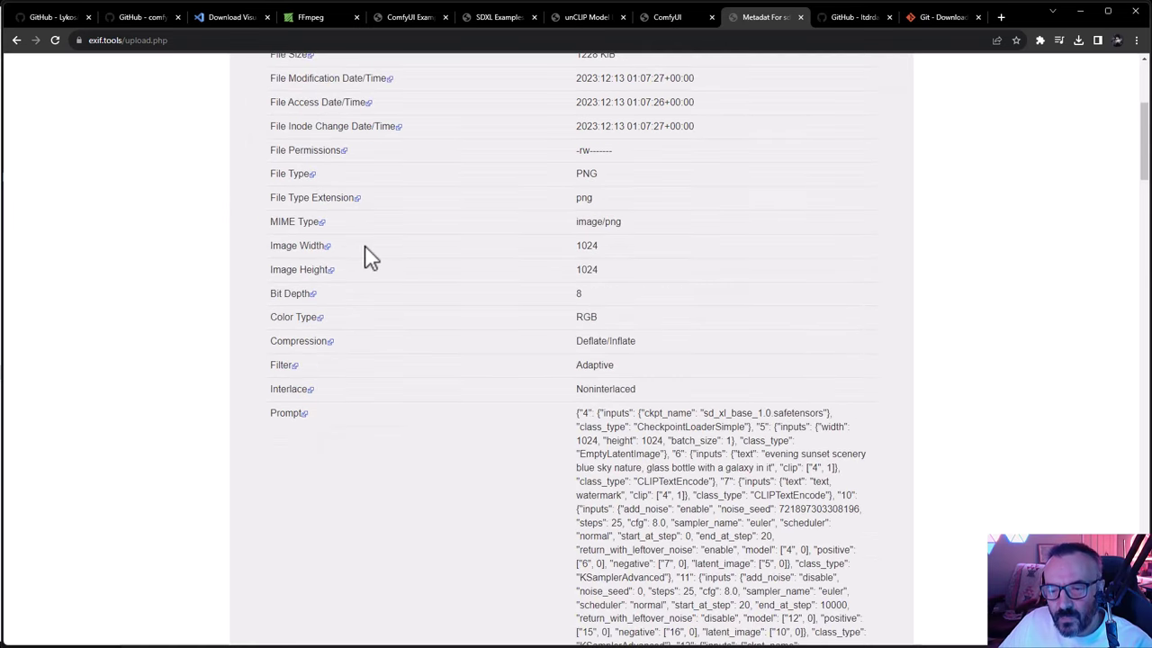
drag(327, 368, 267, 360)
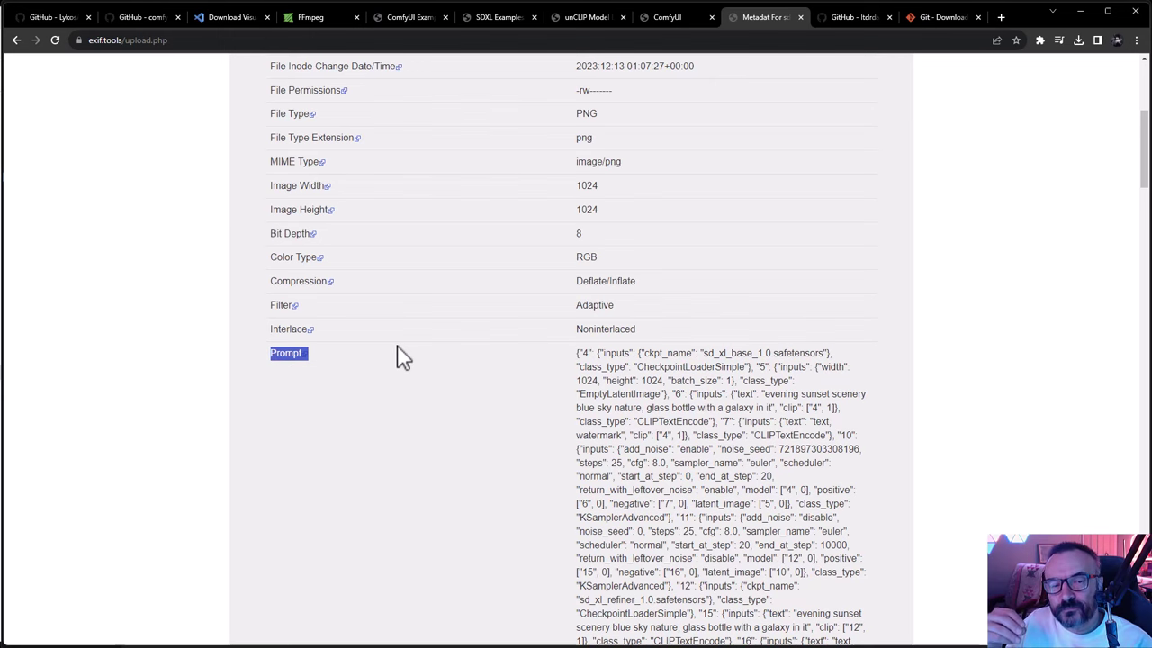
click(438, 424)
Scroll through the embedded Prompt and Workflow JSON, then return to the ComfyUI Examples index.
scroll(626, 396, down, 1)
scroll(686, 288, down, 1)
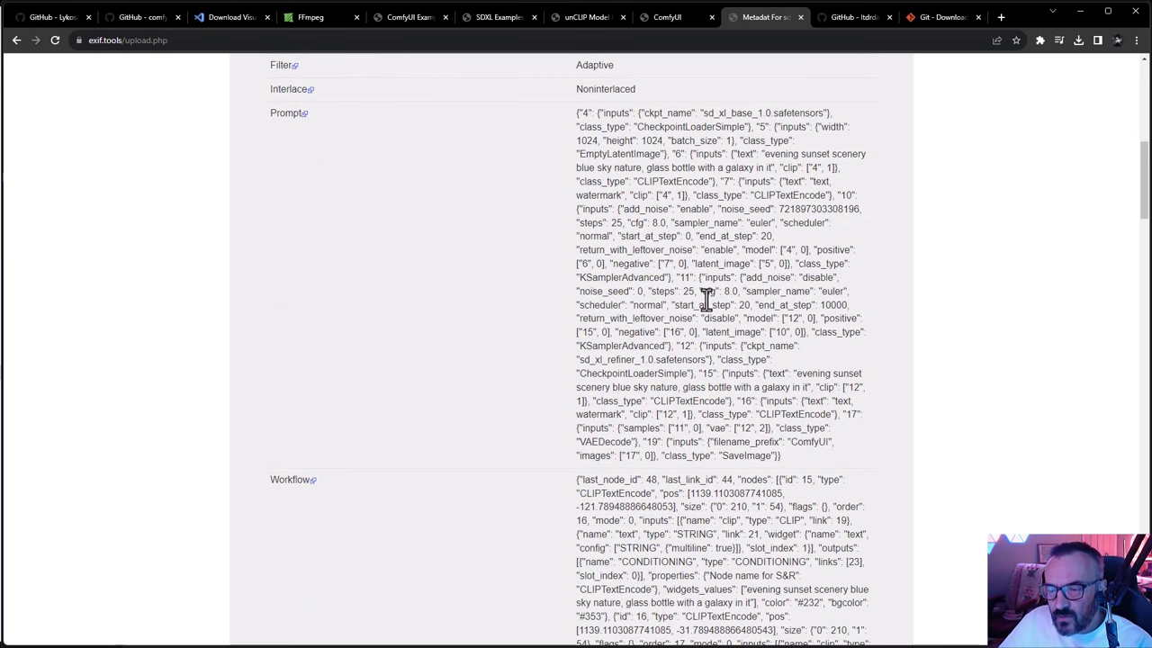
scroll(709, 324, down, 1)
scroll(693, 288, down, 1)
scroll(675, 270, down, 1)
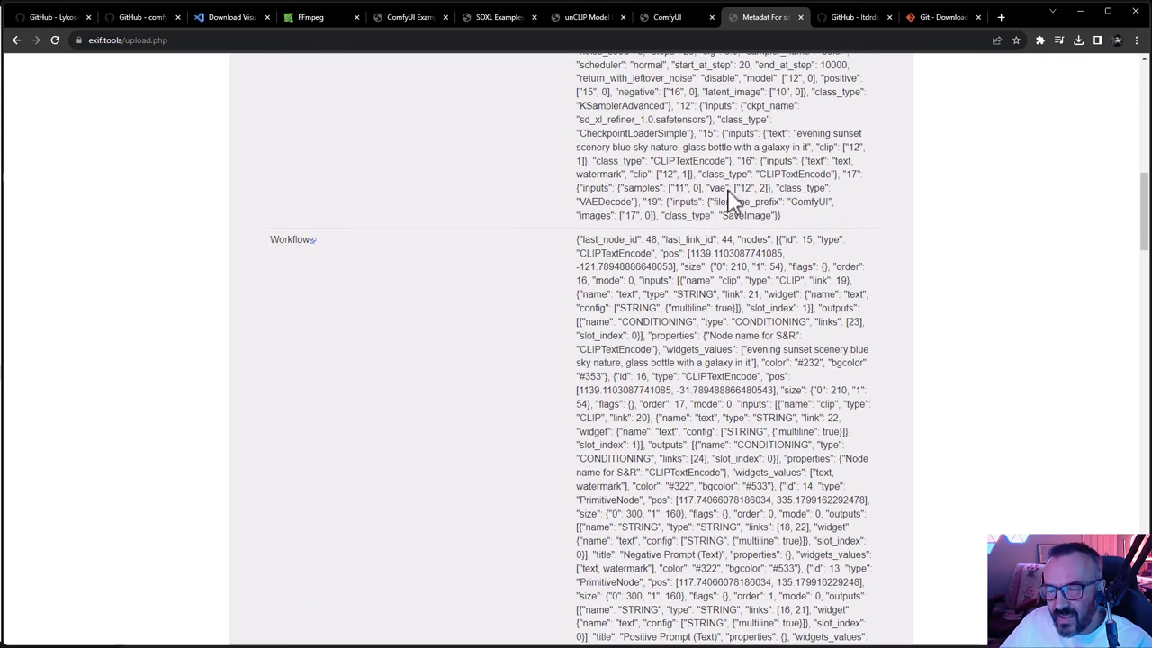
scroll(648, 245, down, 2)
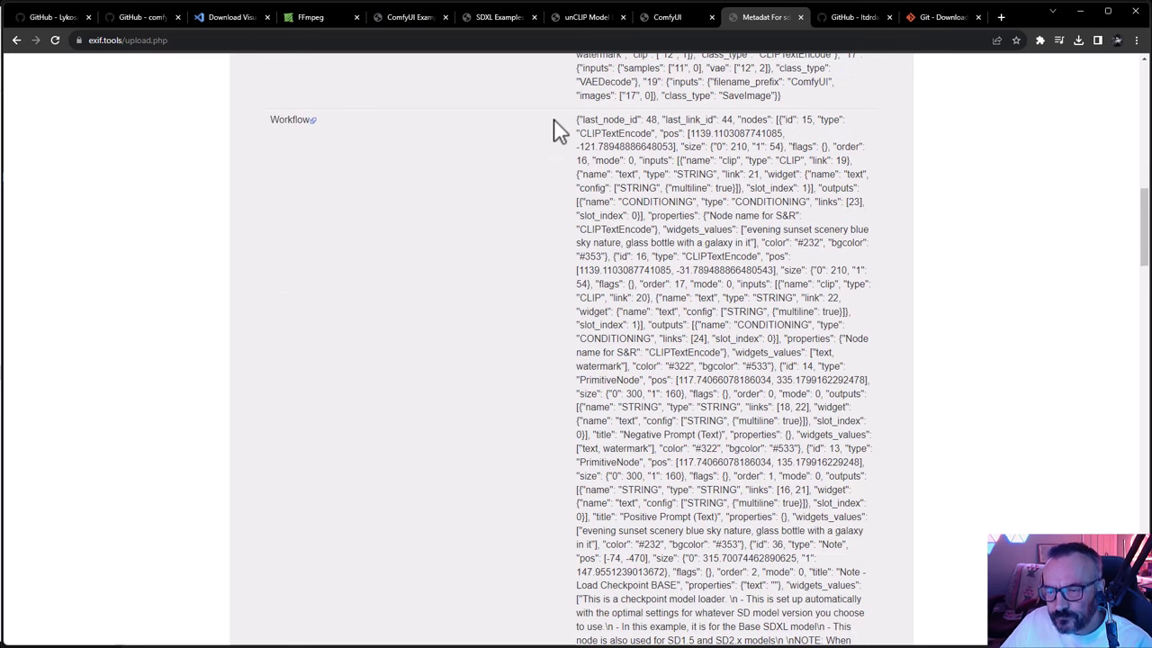
scroll(574, 146, down, 2)
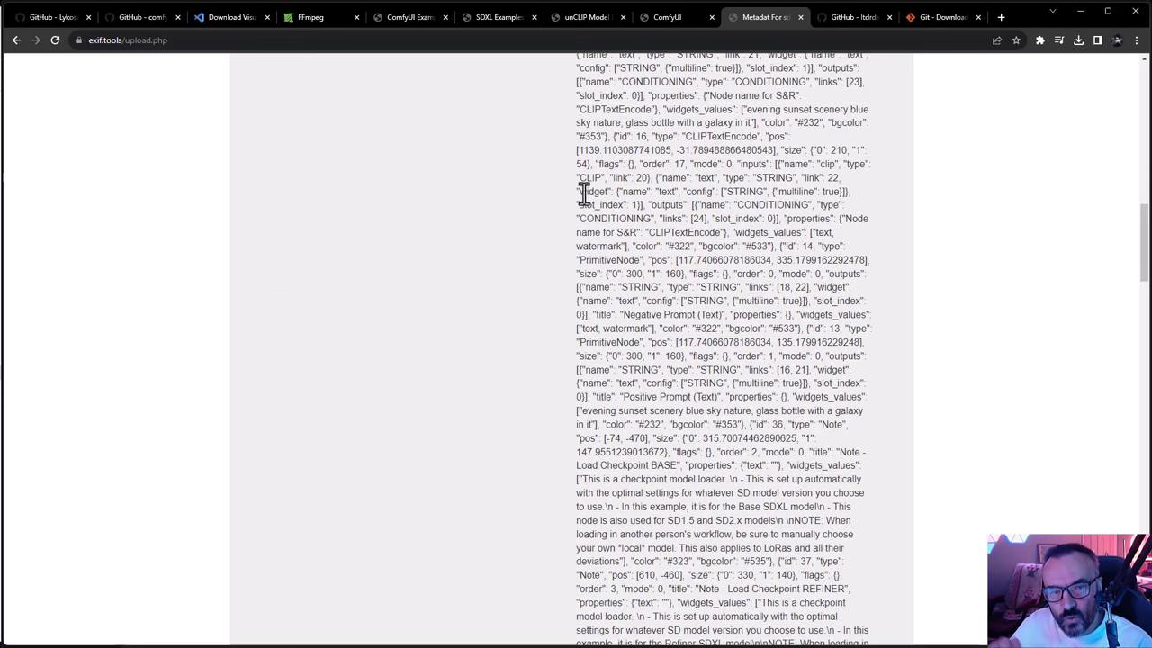
scroll(579, 252, down, 4)
scroll(579, 252, down, 15)
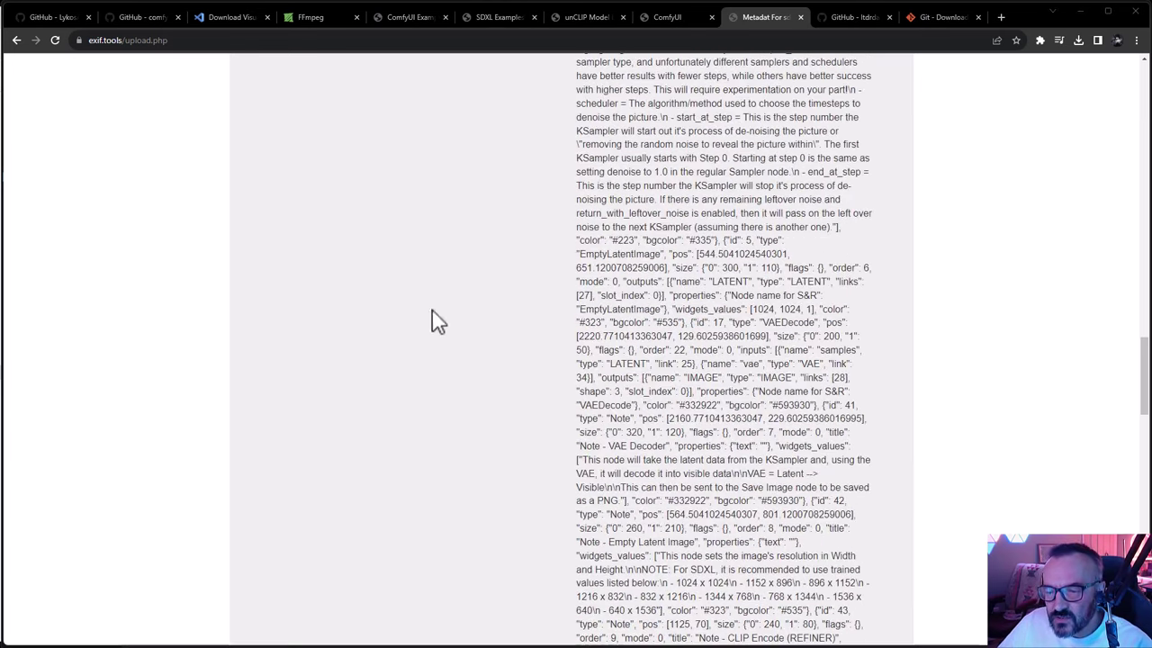
scroll(576, 352, down, 15)
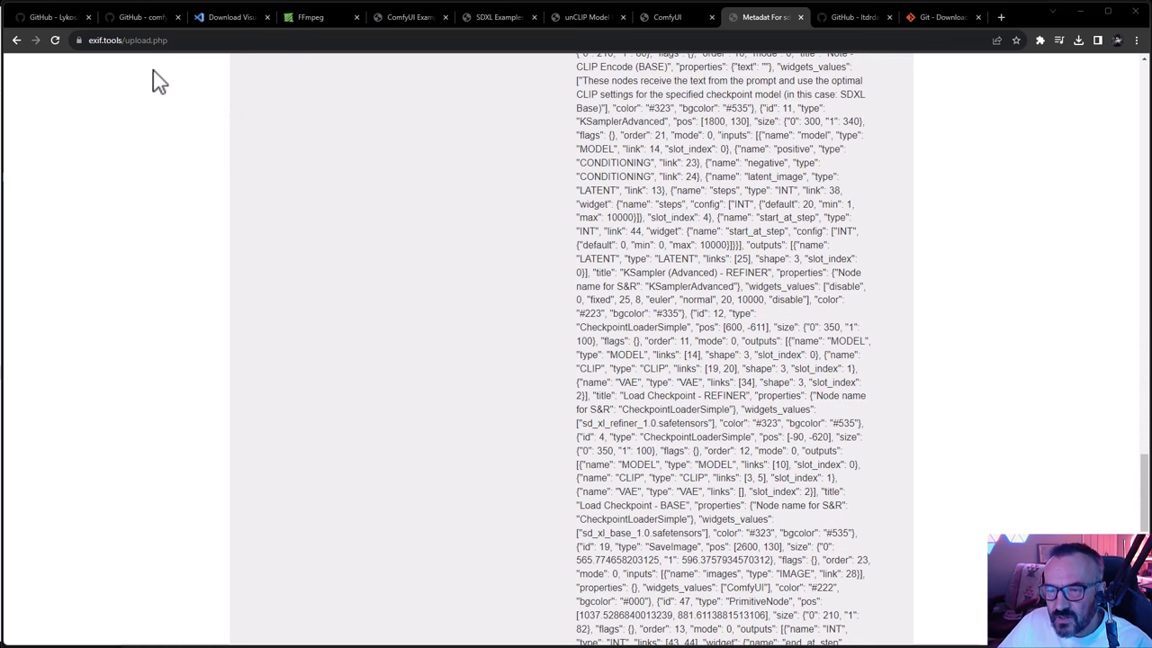
click(409, 16)
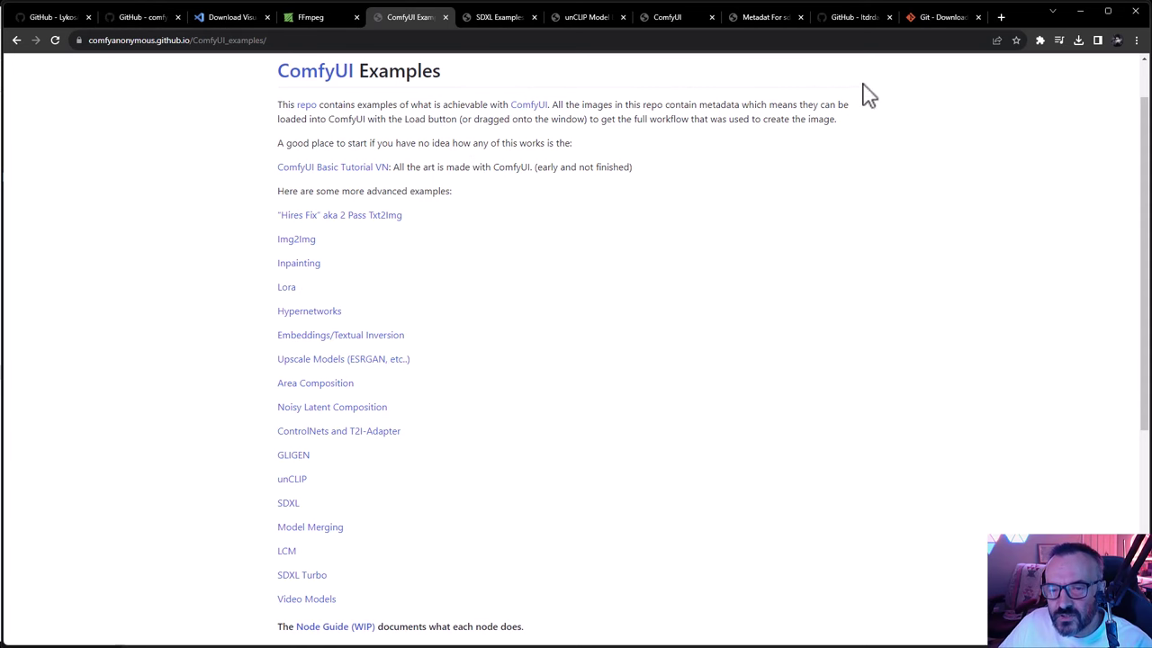
Return to the ComfyUI graph and deselect the Upscale Image node.
click(667, 17)
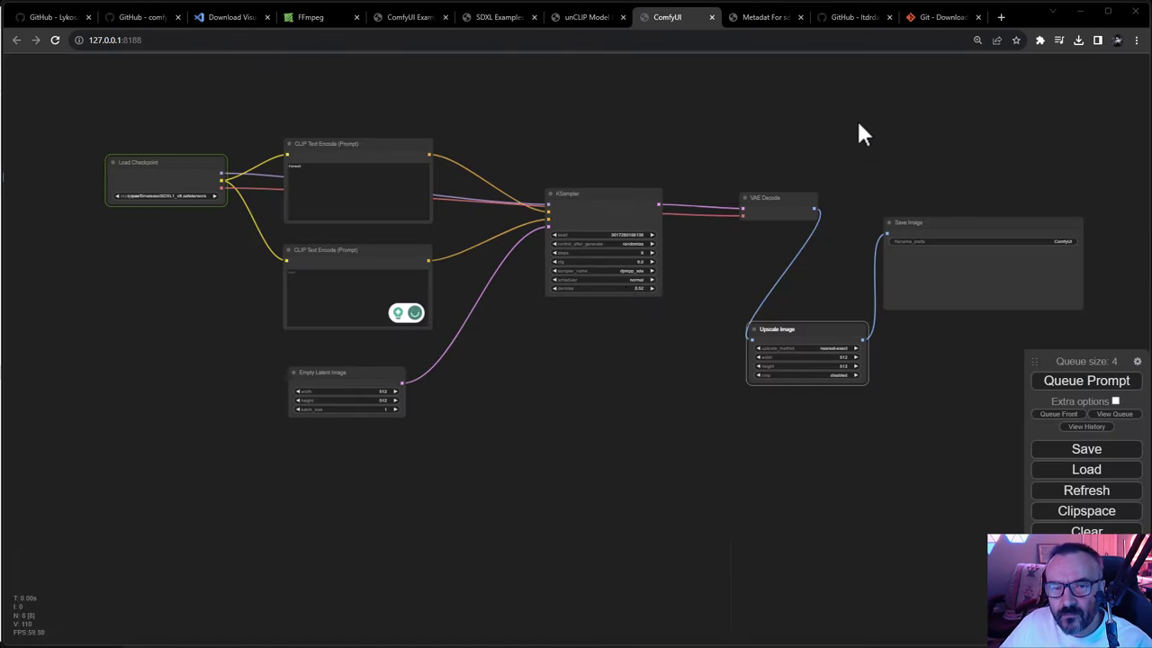
click(568, 380)
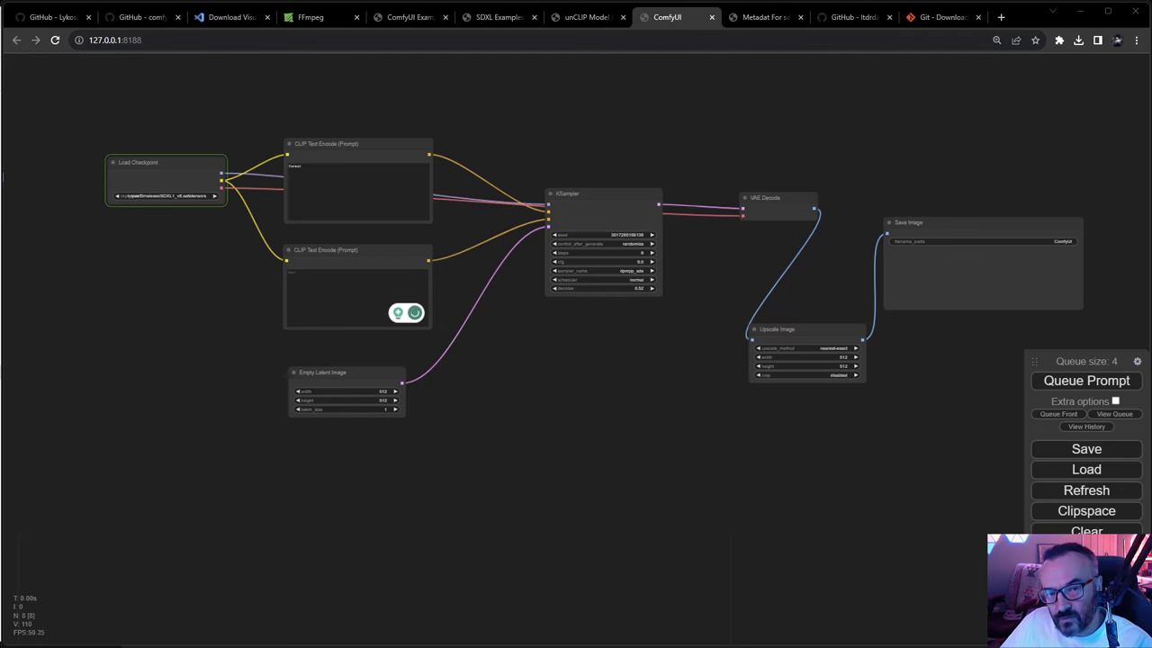
Load the SDXL example image's workflow and pan to its BASE and REFINER checkpoint groups.
drag(765, 180, 553, 409)
drag(518, 364, 593, 148)
scroll(754, 378, down, 3)
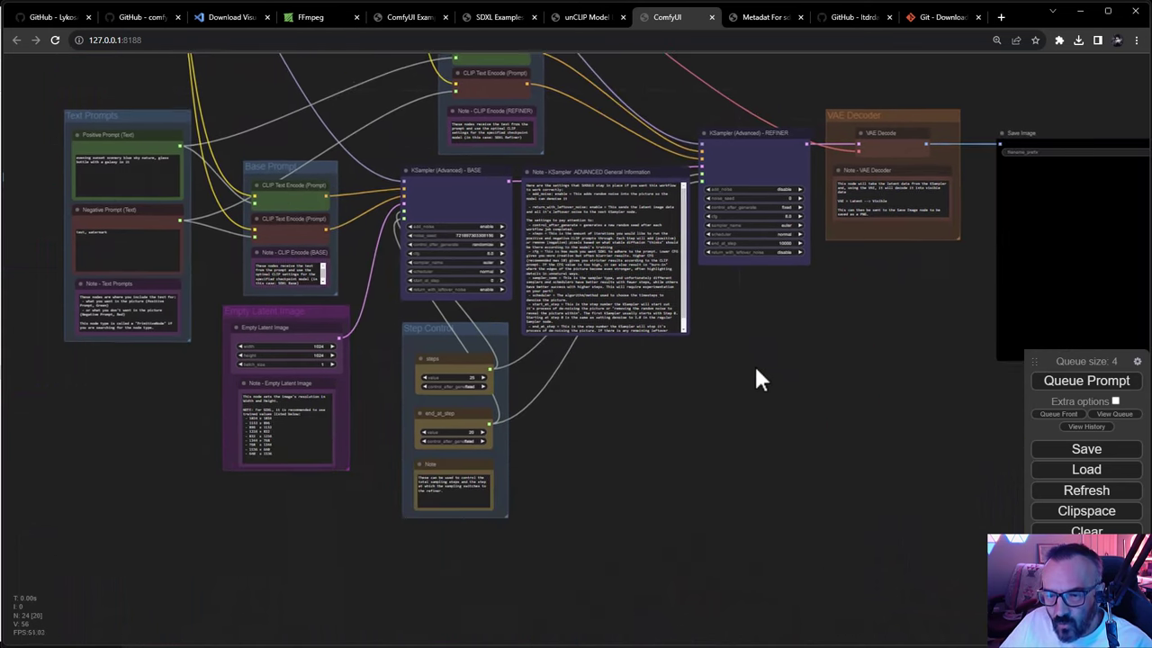
drag(900, 370, 832, 526)
scroll(243, 180, up, 9)
drag(288, 137, 529, 498)
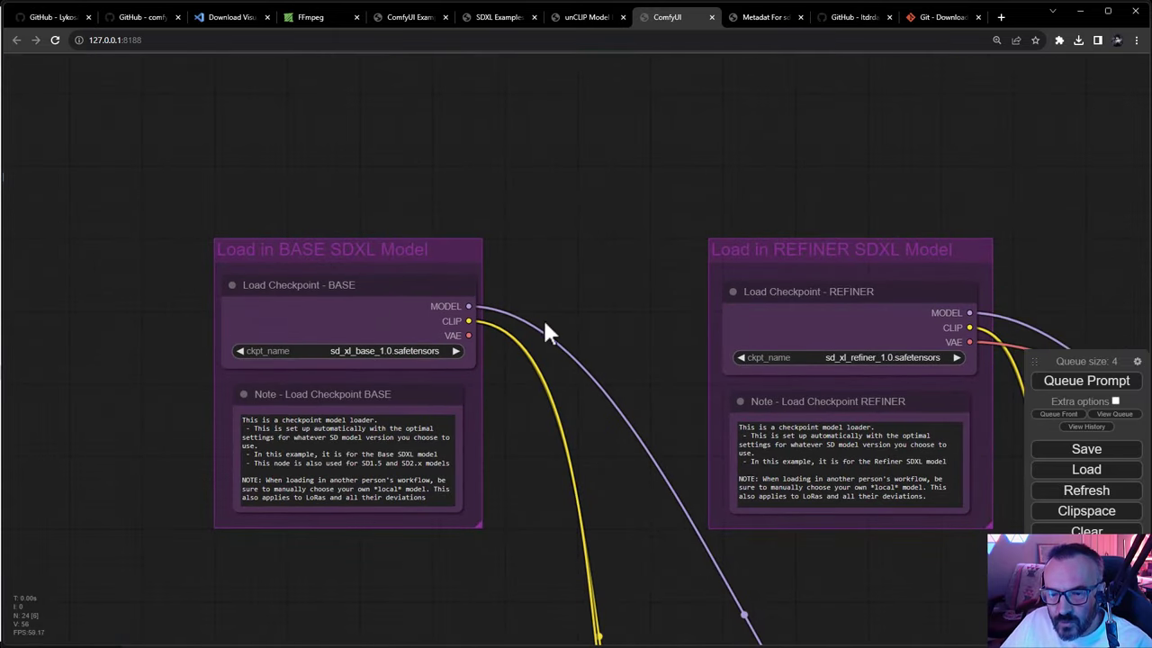
drag(566, 327, 750, 74)
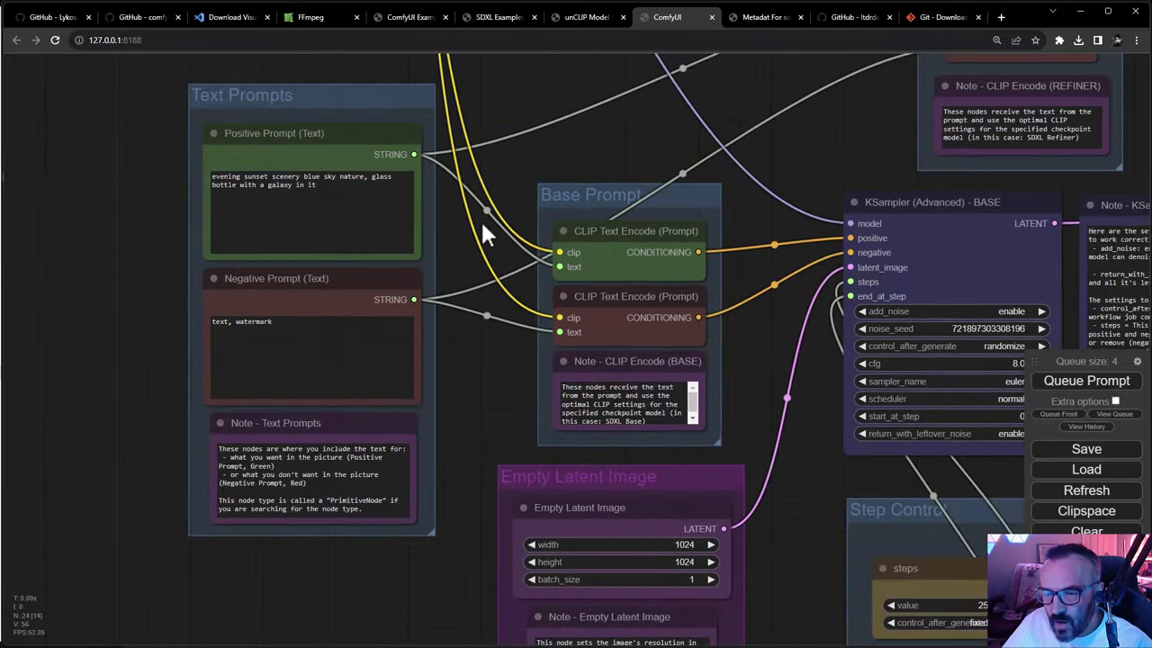
Inspect the Text Prompts group's Positive Prompt, Negative Prompt and Note nodes.
drag(479, 223, 528, 243)
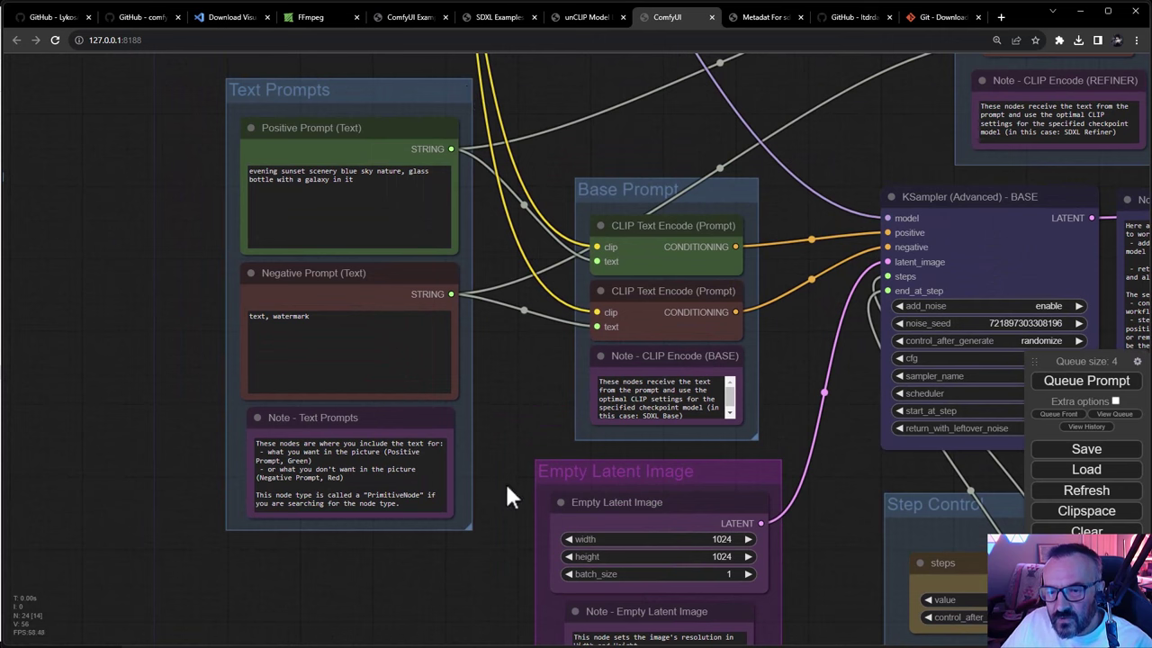
click(321, 126)
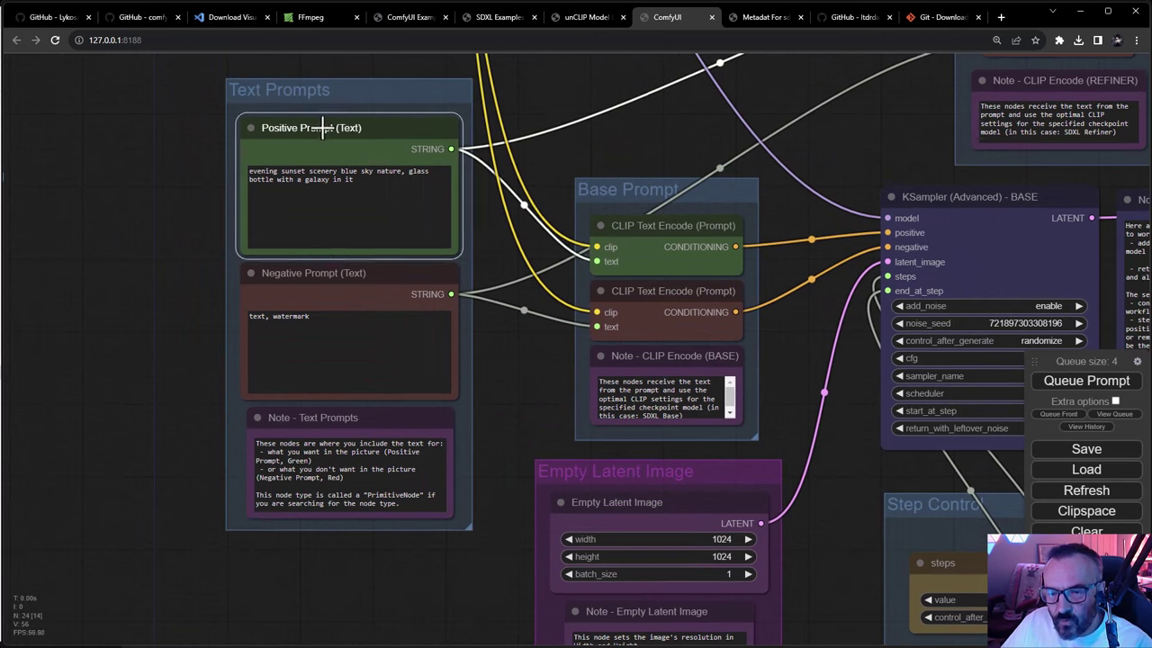
click(333, 273)
click(351, 421)
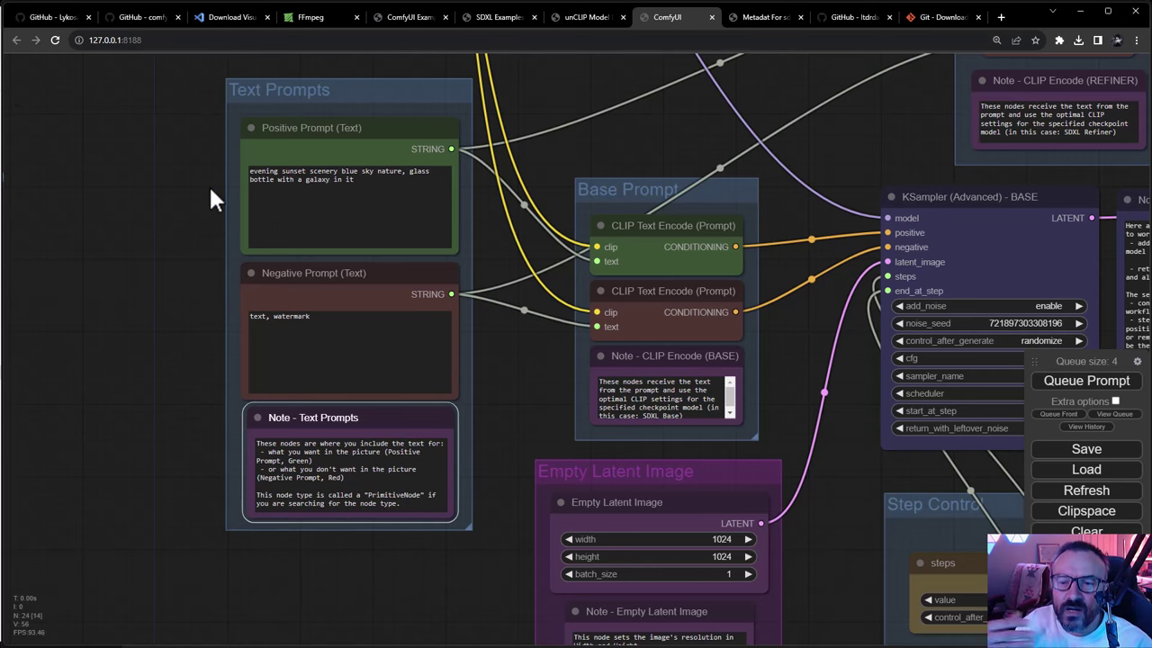
Pan to Empty Latent Image and Step Control, then across the rest of the workflow.
drag(533, 378, 247, 104)
drag(522, 272, 66, 457)
scroll(481, 345, down, 3)
scroll(481, 345, up, 2)
scroll(784, 387, down, 5)
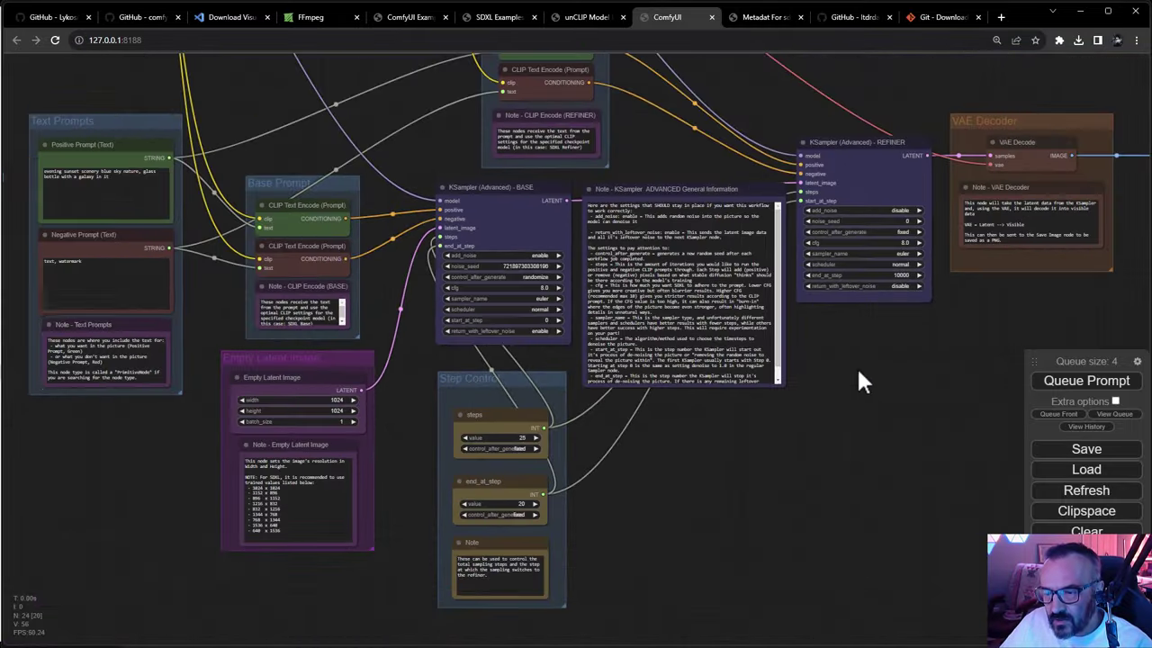
double_click(858, 372)
drag(859, 372, 738, 245)
drag(737, 339, 904, 603)
drag(738, 204, 599, 257)
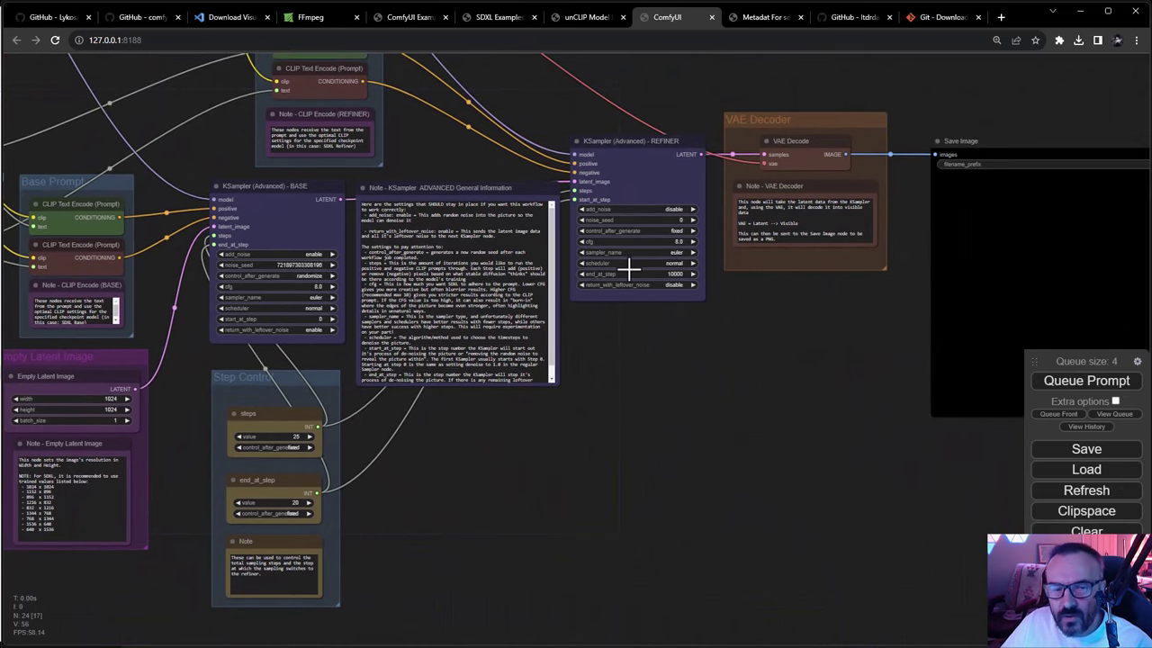
Move between the SDXL page and the ComfyUI Examples index, scrolling the example list.
click(501, 27)
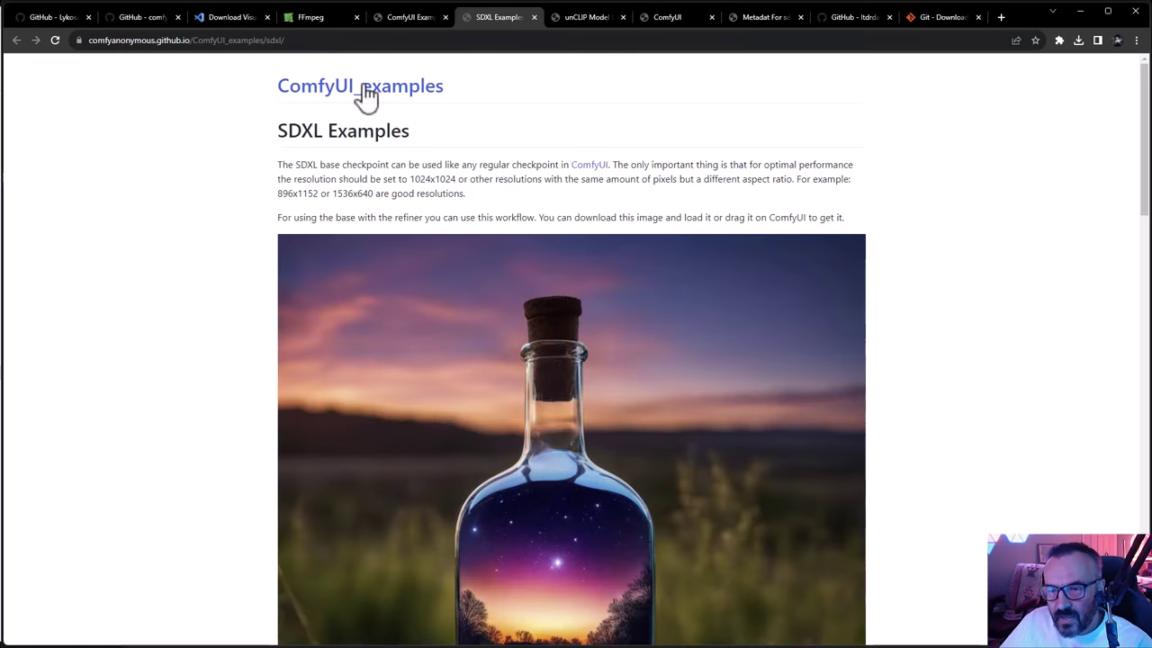
click(413, 21)
scroll(484, 317, down, 1)
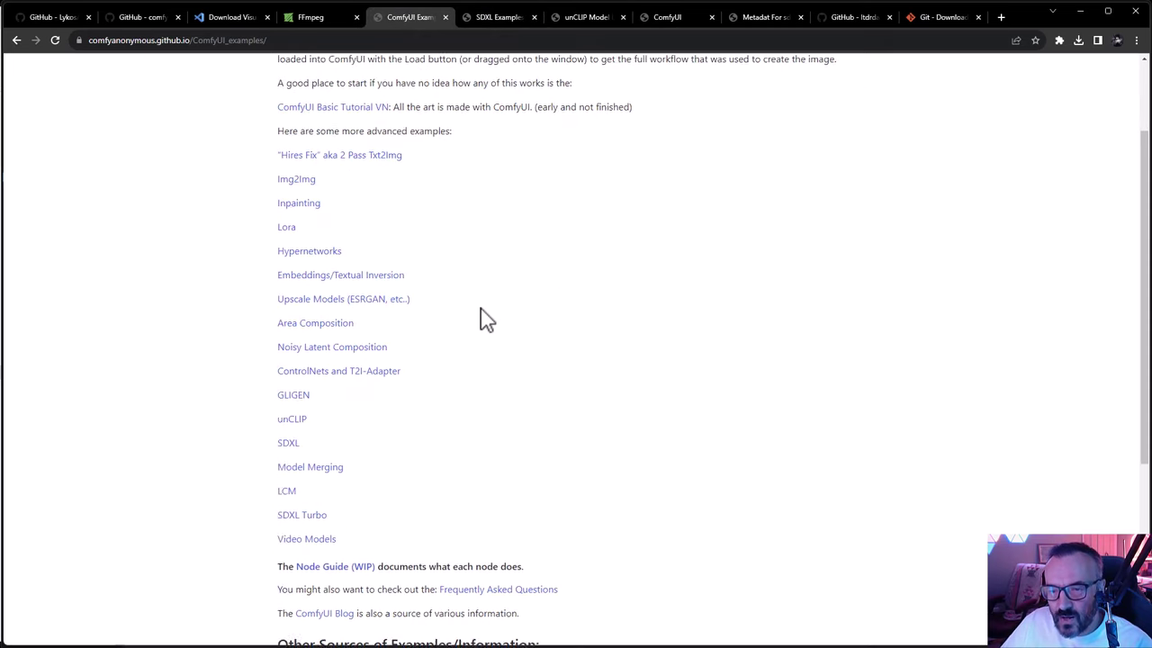
scroll(483, 317, down, 2)
scroll(483, 317, up, 1)
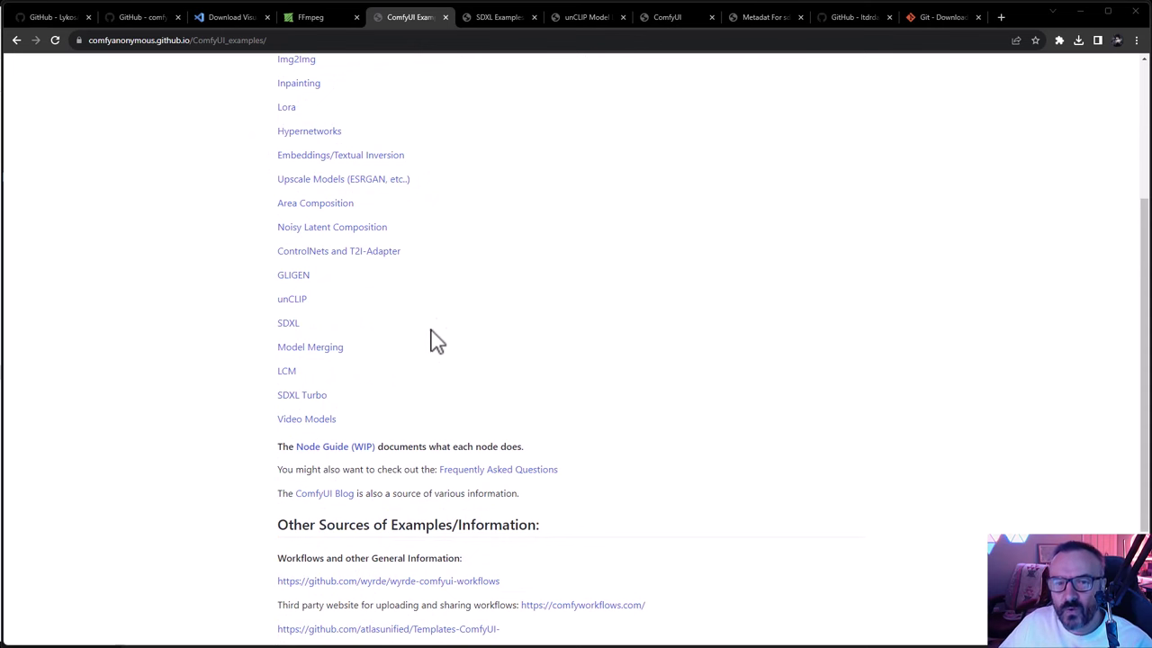
On the SDXL page, highlight the ReVision CLIP-G Vision download note, then return to ComfyUI.
click(505, 18)
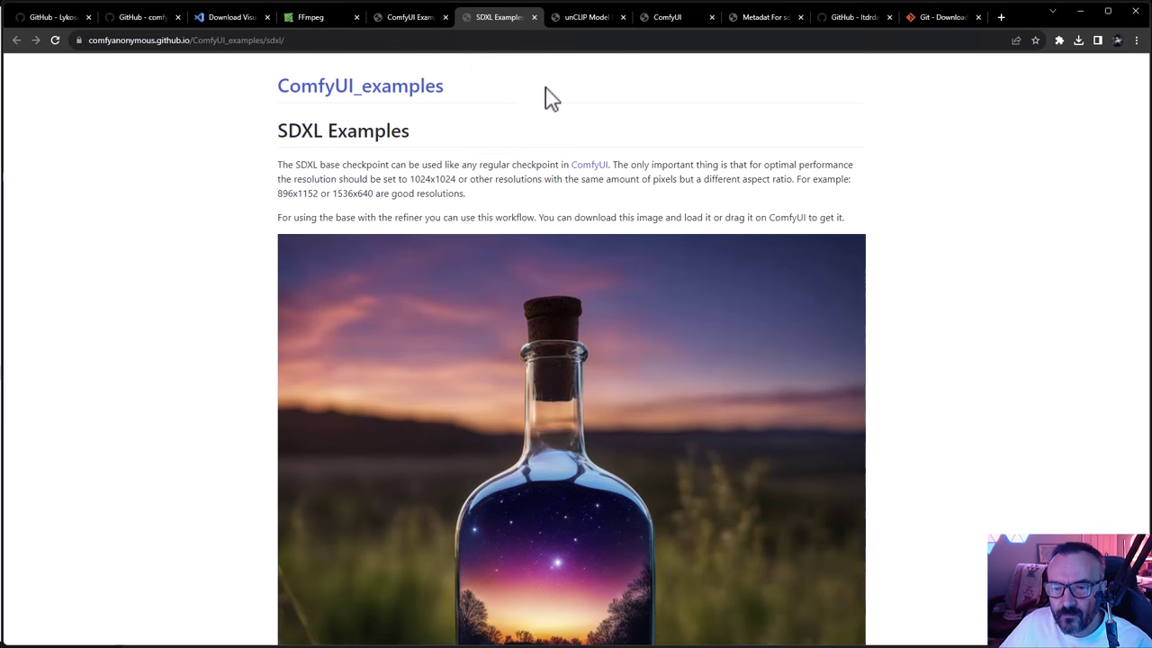
scroll(150, 226, down, 5)
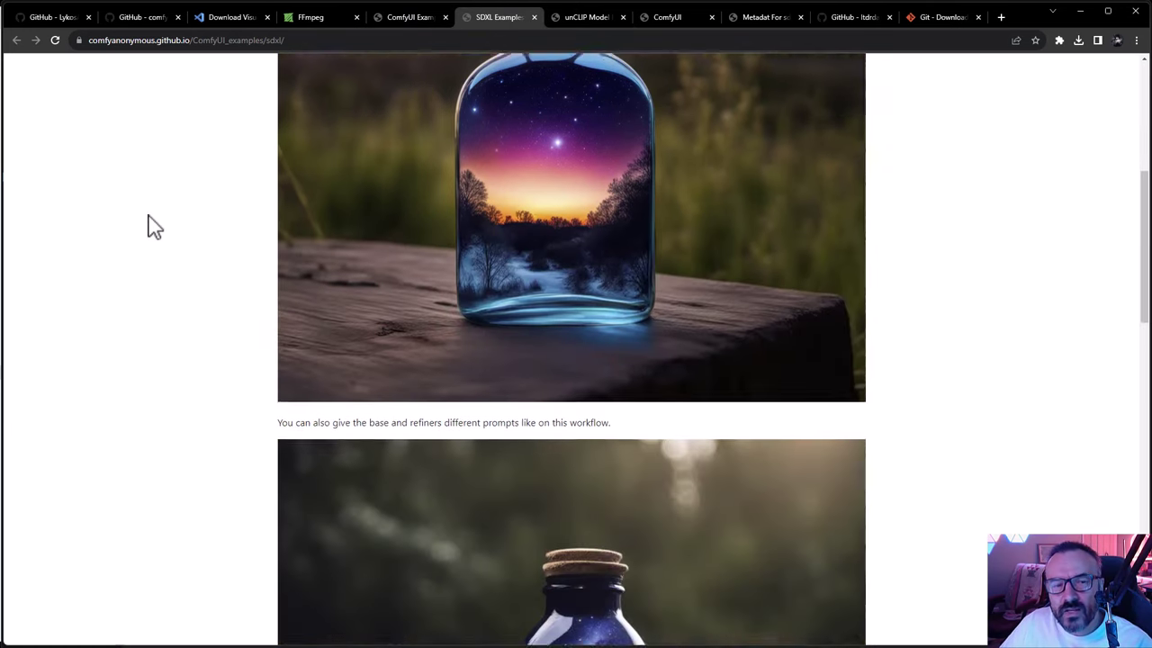
scroll(149, 225, down, 10)
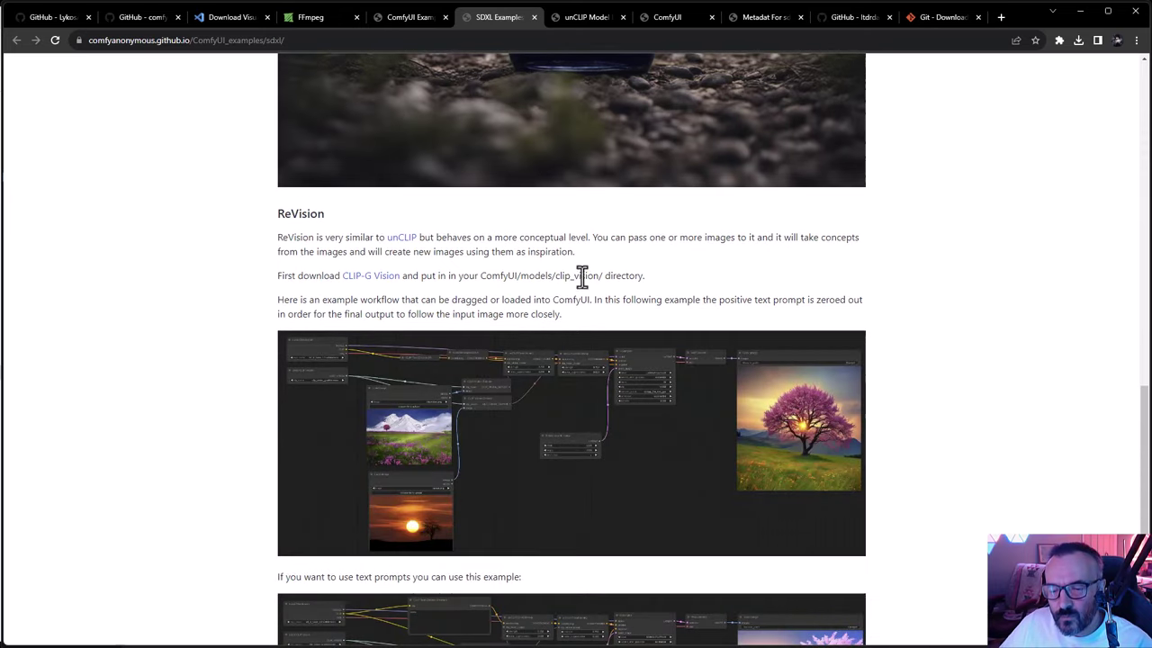
drag(708, 291, 206, 275)
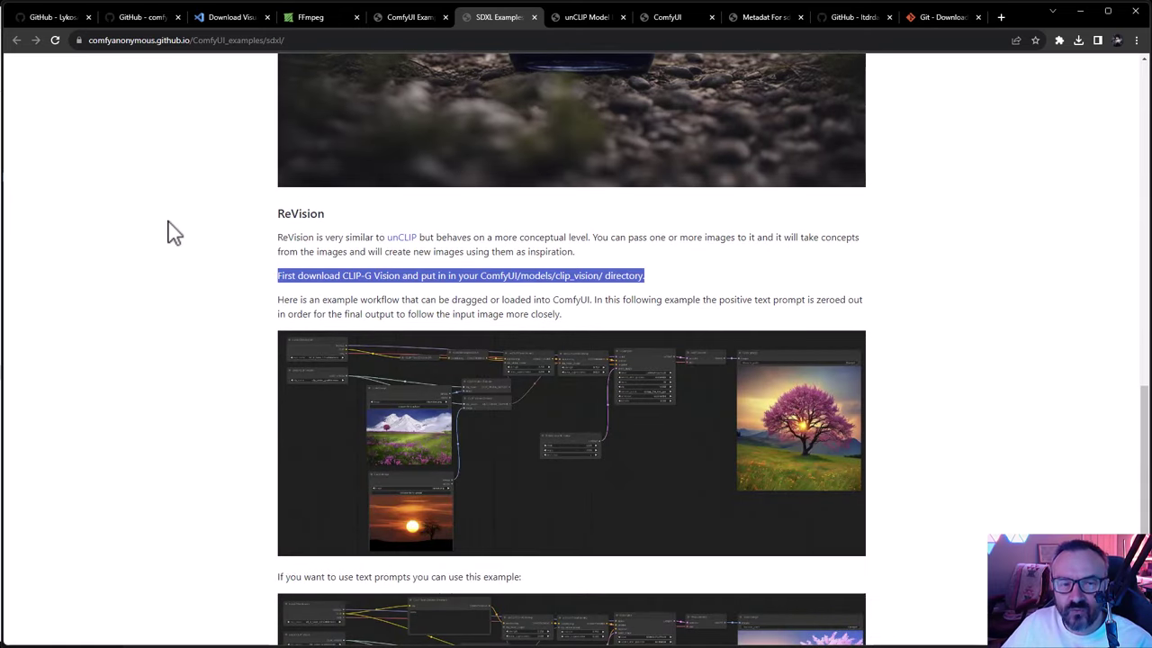
click(173, 232)
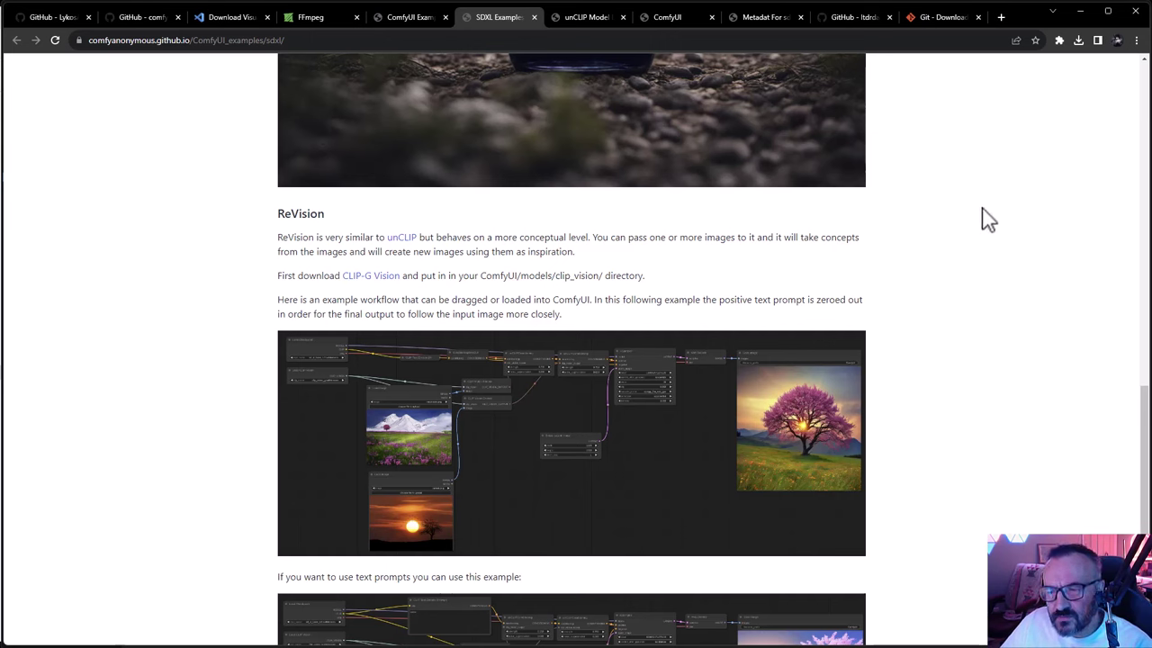
click(655, 13)
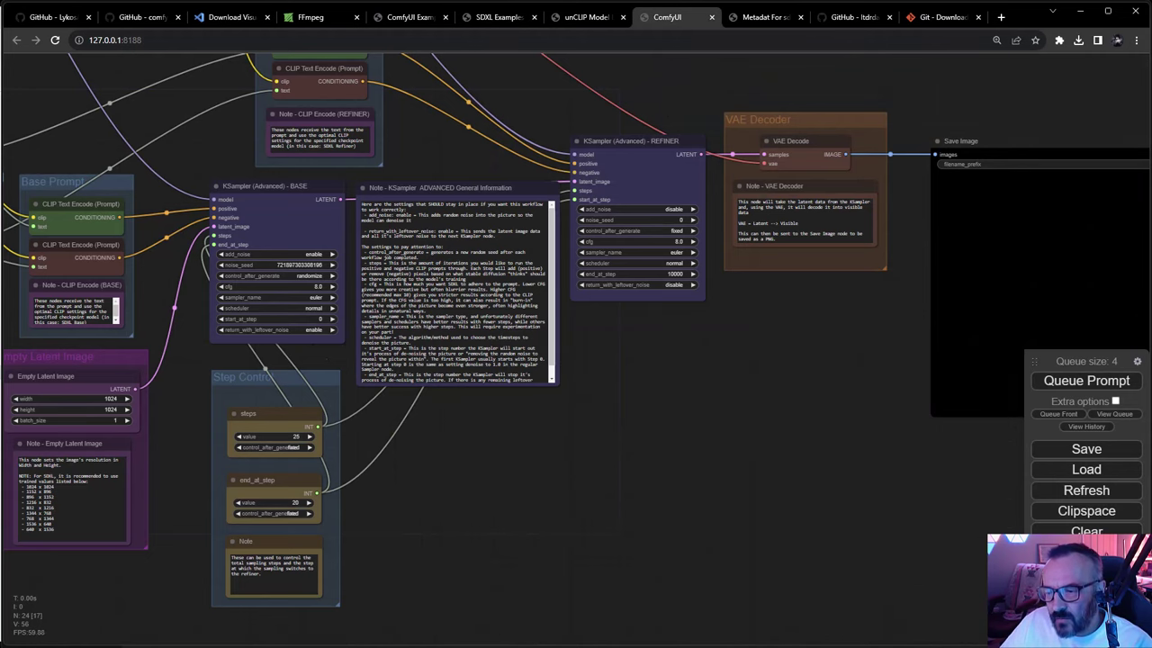
drag(545, 442, 764, 555)
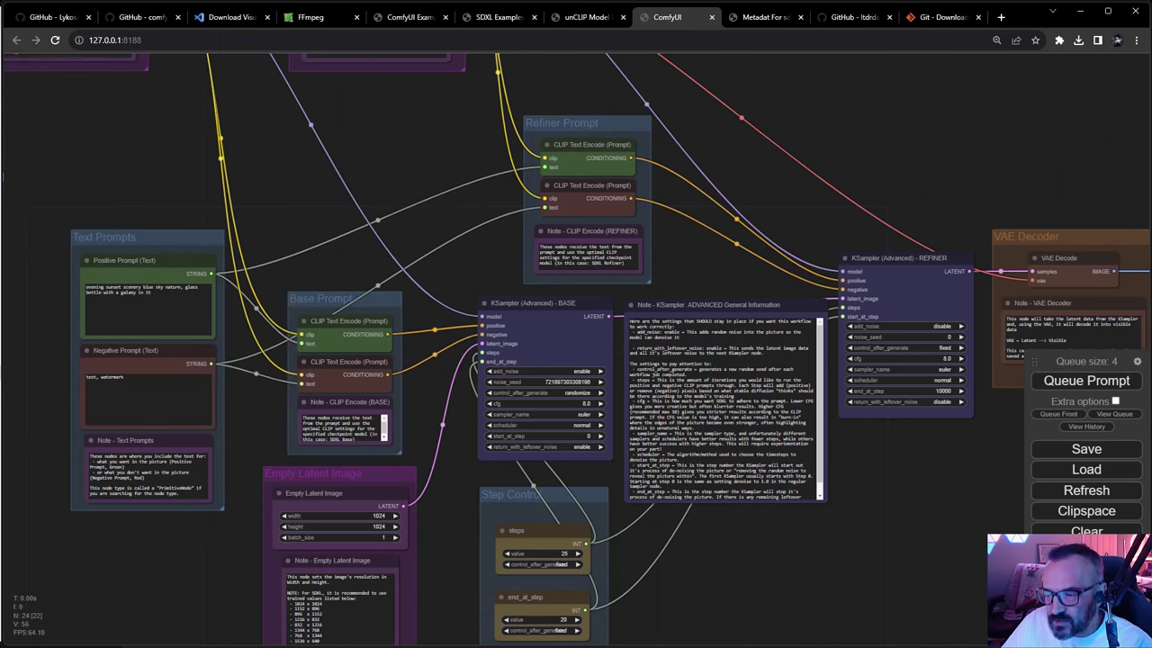
click(1086, 572)
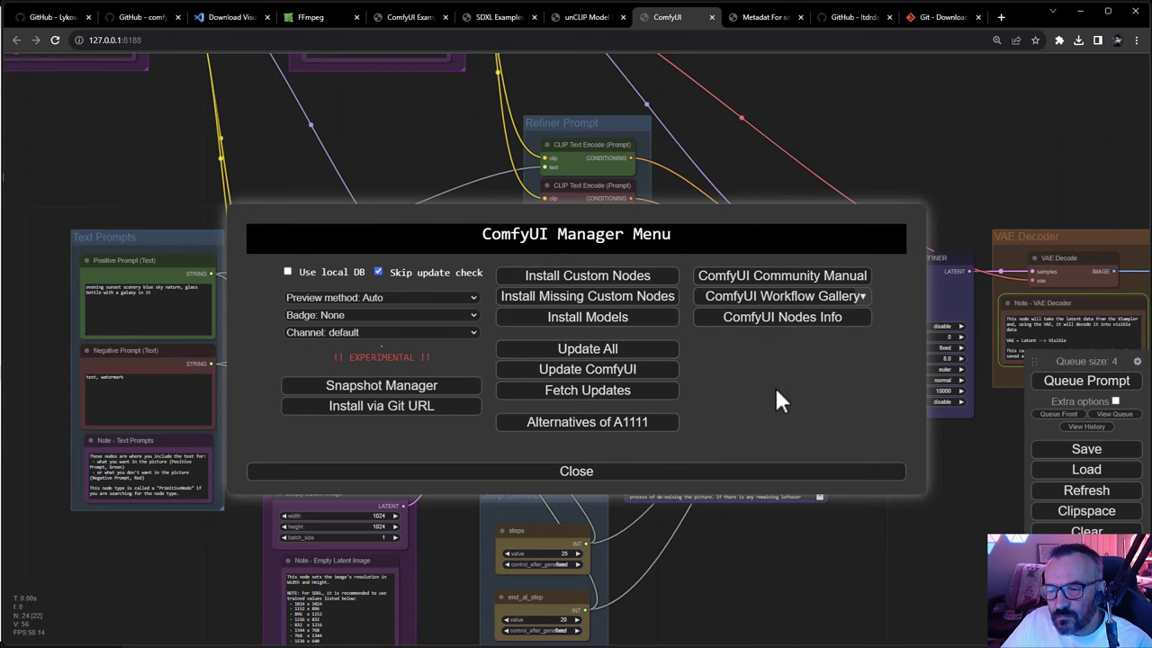
click(684, 482)
drag(888, 514, 833, 342)
Zoom the ComfyUI canvas out and back in, then center the whole graph.
scroll(848, 423, down, 6)
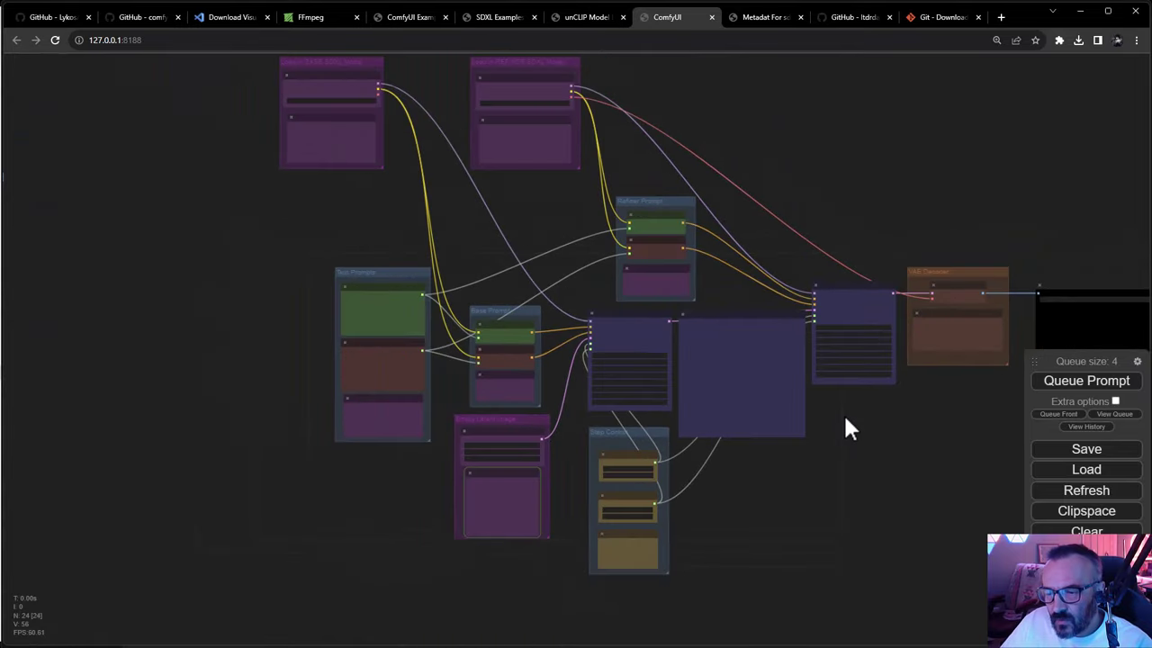
scroll(844, 413, up, 2)
drag(884, 426, 806, 490)
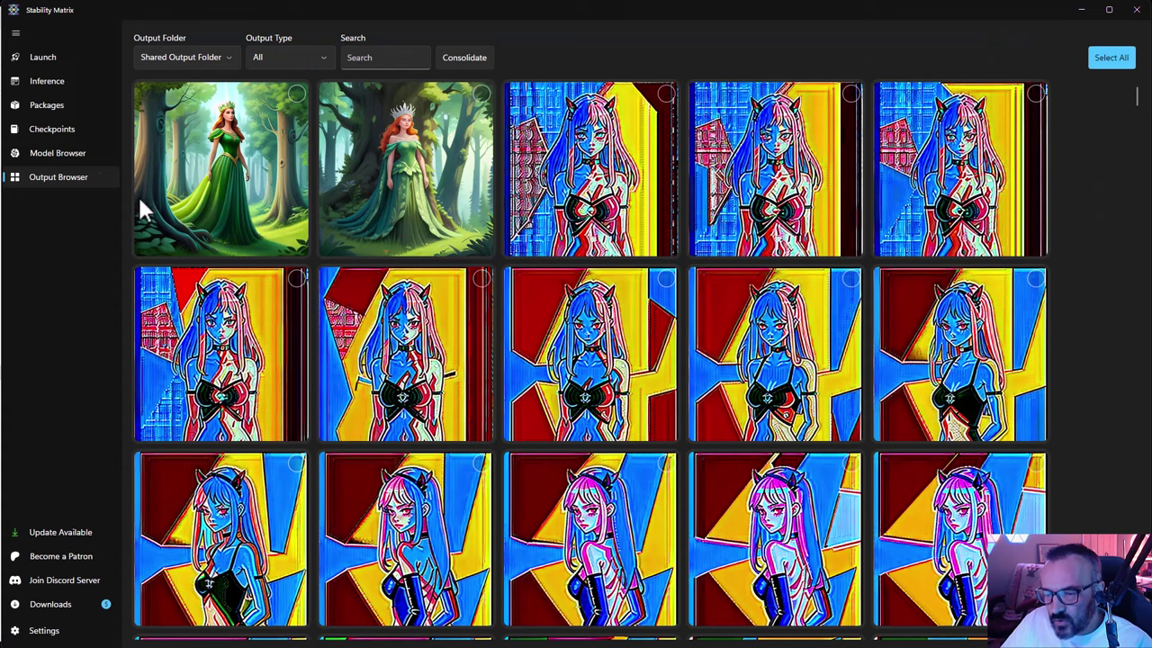
Check the installed Checkpoints list and the CivitAI Model Browser, then return to Checkpoints.
click(56, 129)
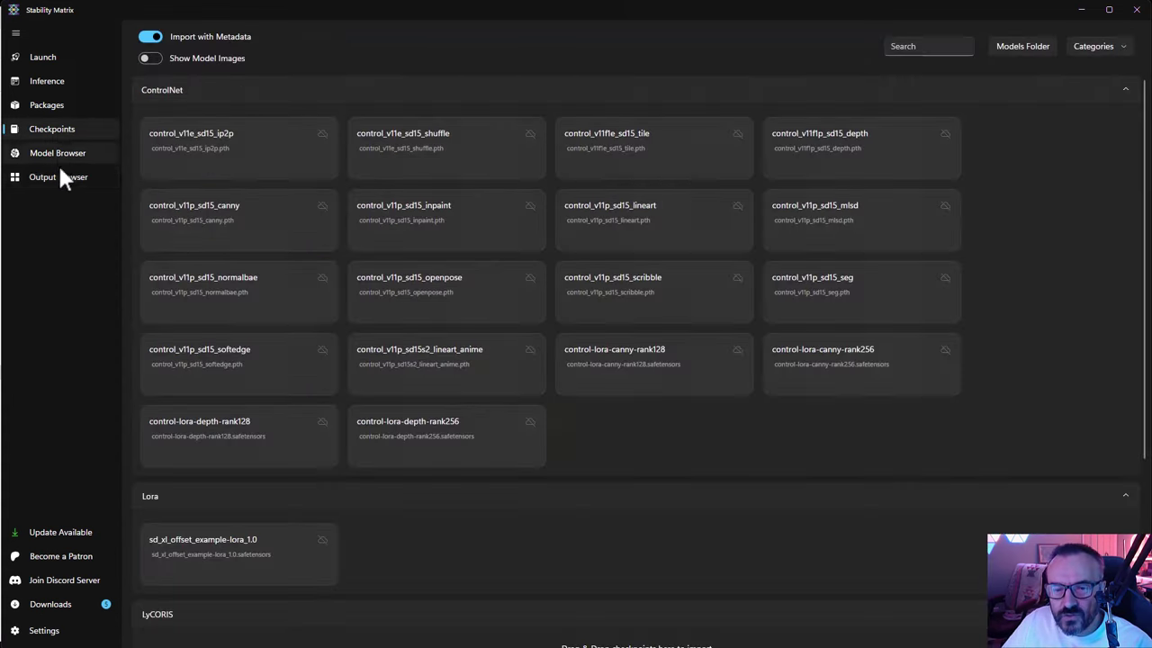
click(65, 154)
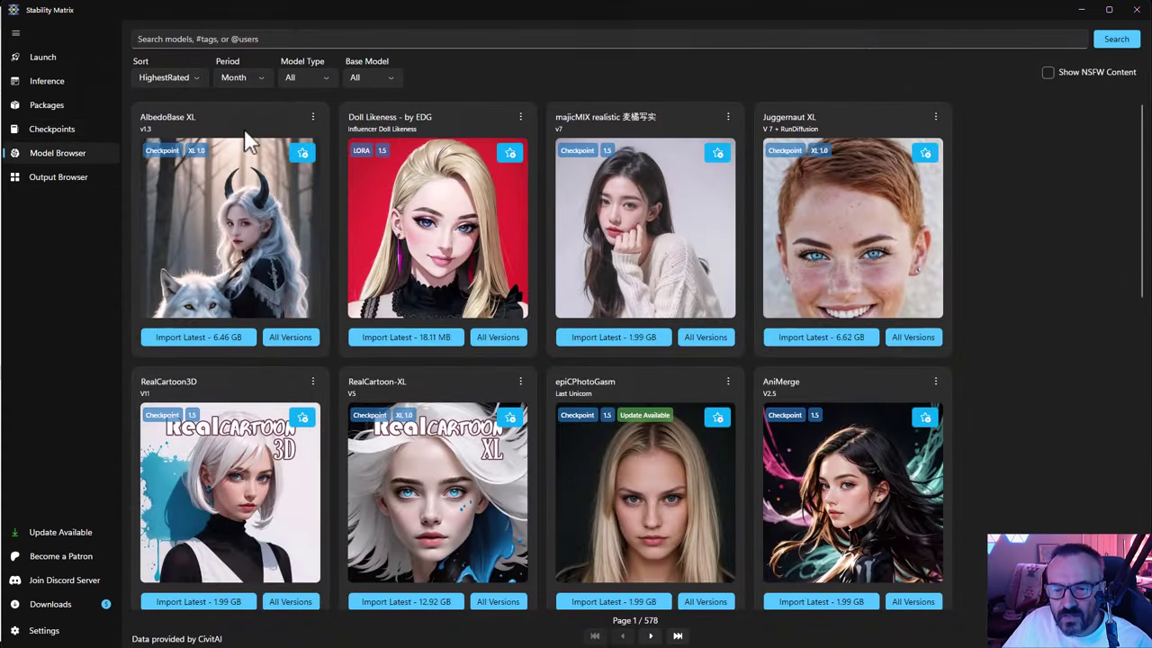
click(47, 128)
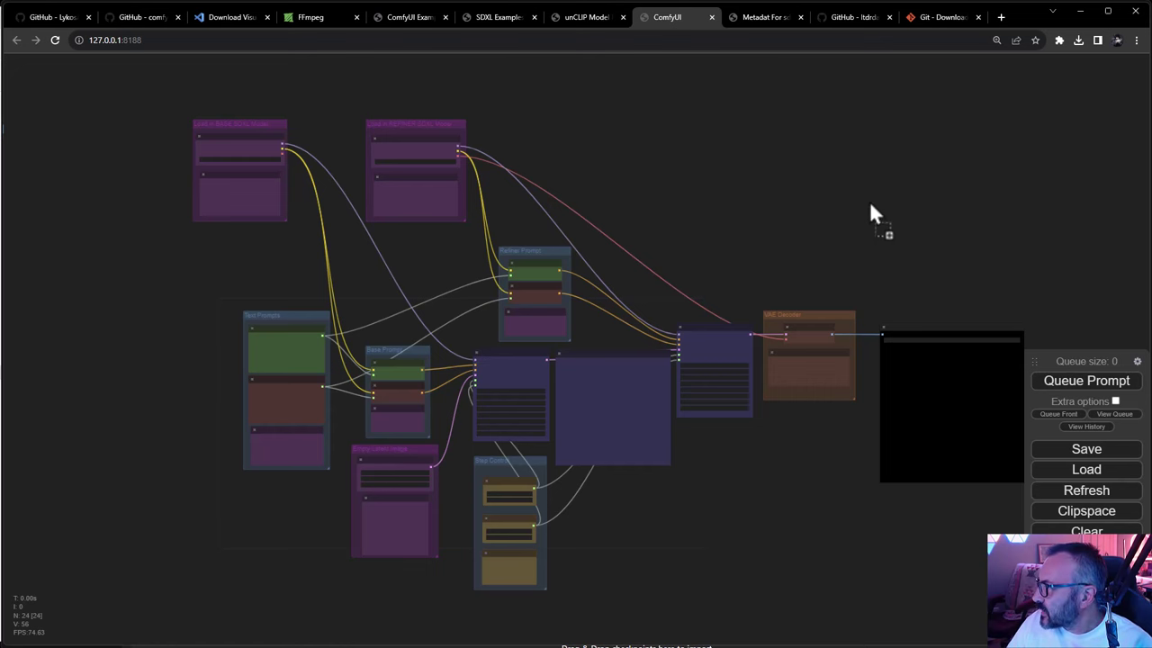
Drop the unCLIP example image onto the canvas and pan across to VAE Decode and Save Image.
drag(895, 279, 877, 234)
drag(526, 351, 684, 432)
scroll(355, 388, up, 6)
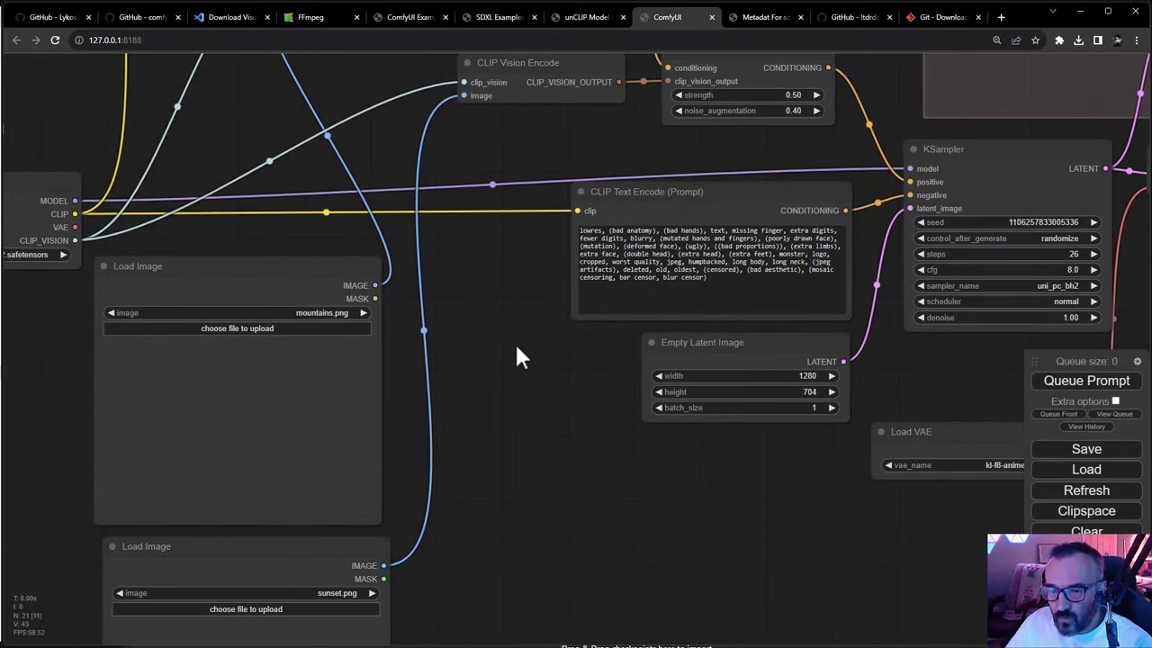
drag(504, 391, 192, 585)
drag(984, 516, 753, 517)
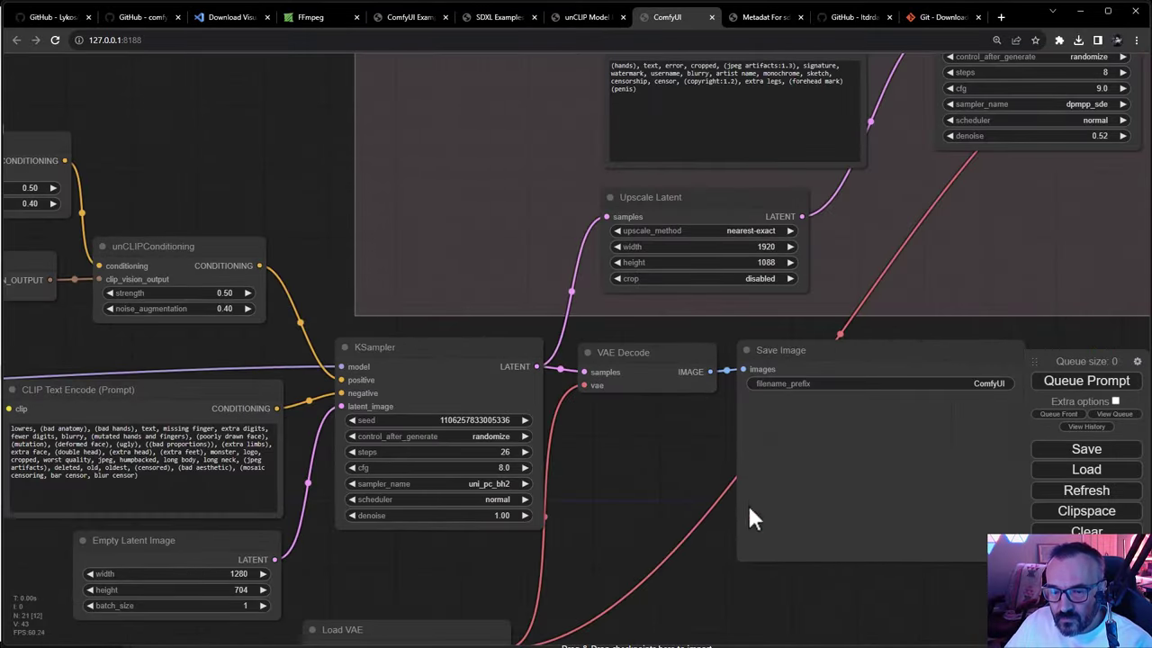
drag(601, 498, 54, 540)
drag(432, 422, 159, 476)
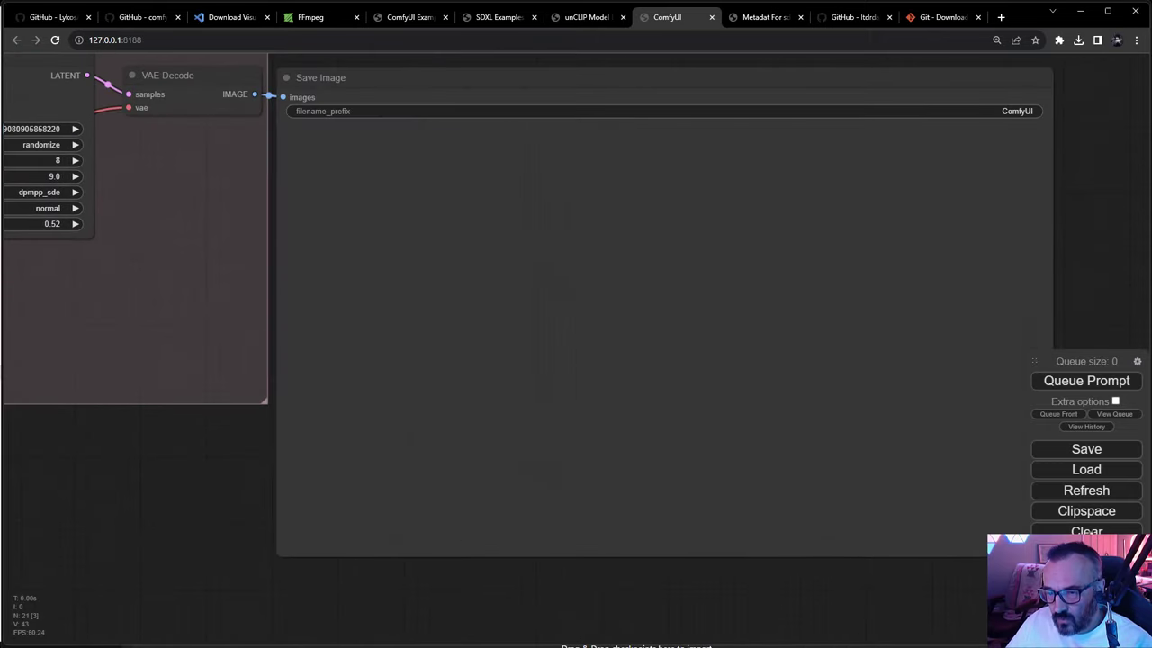
Queue the unCLIP workflow and read the validation error naming the missing unCLIP checkpoint.
click(1104, 387)
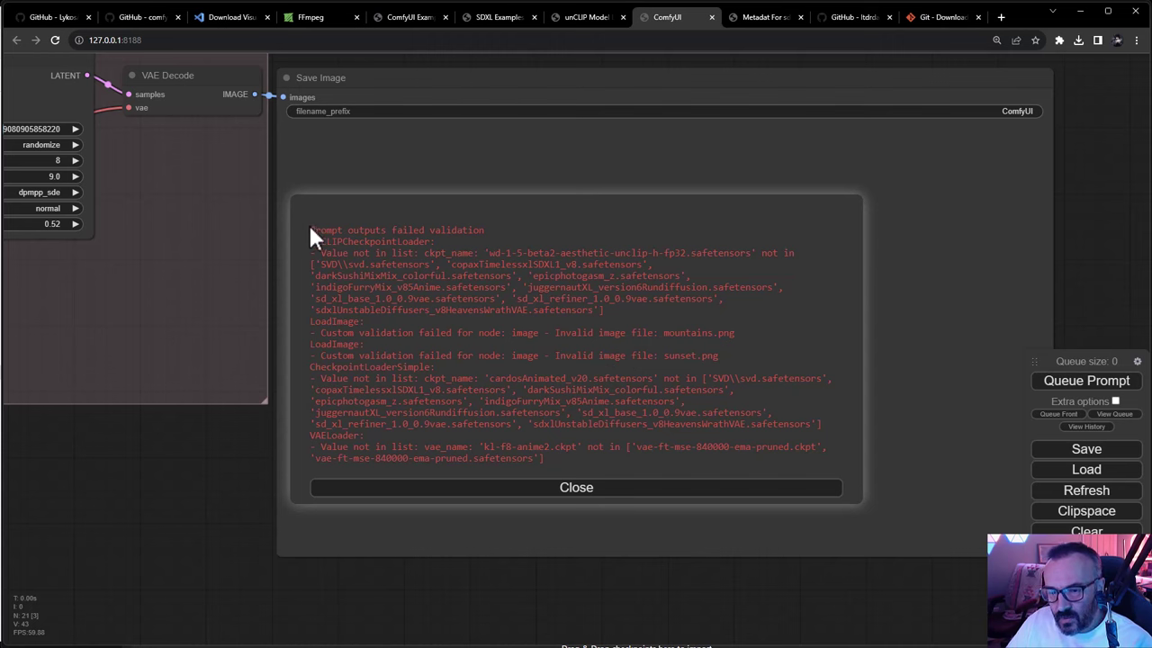
drag(311, 232, 540, 460)
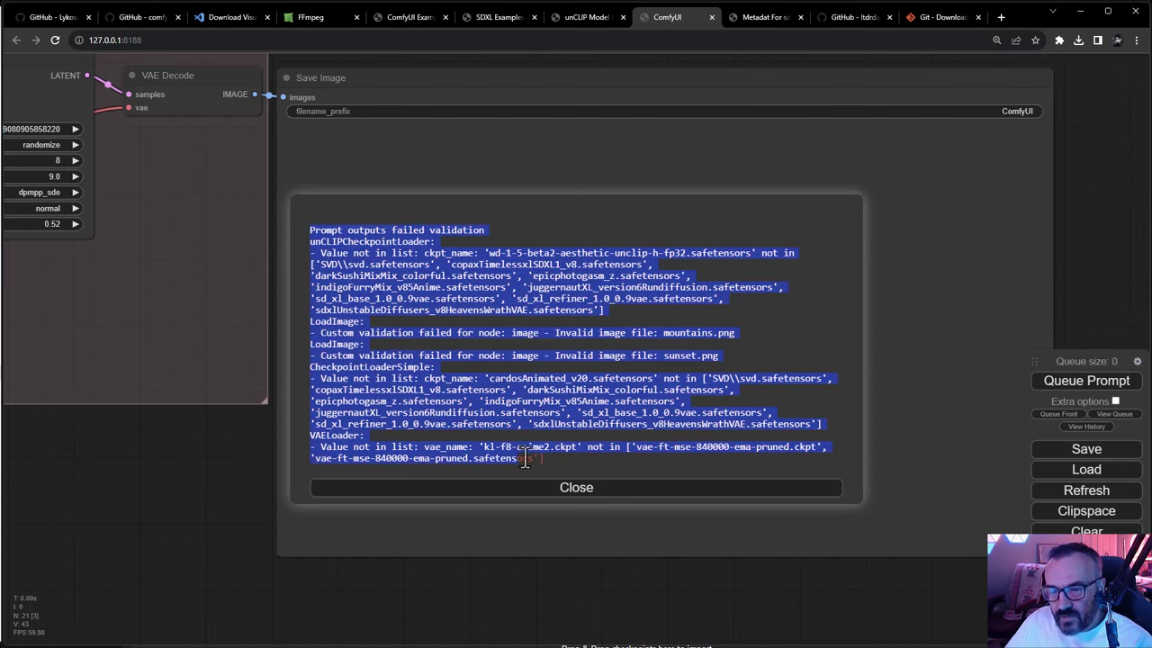
click(329, 241)
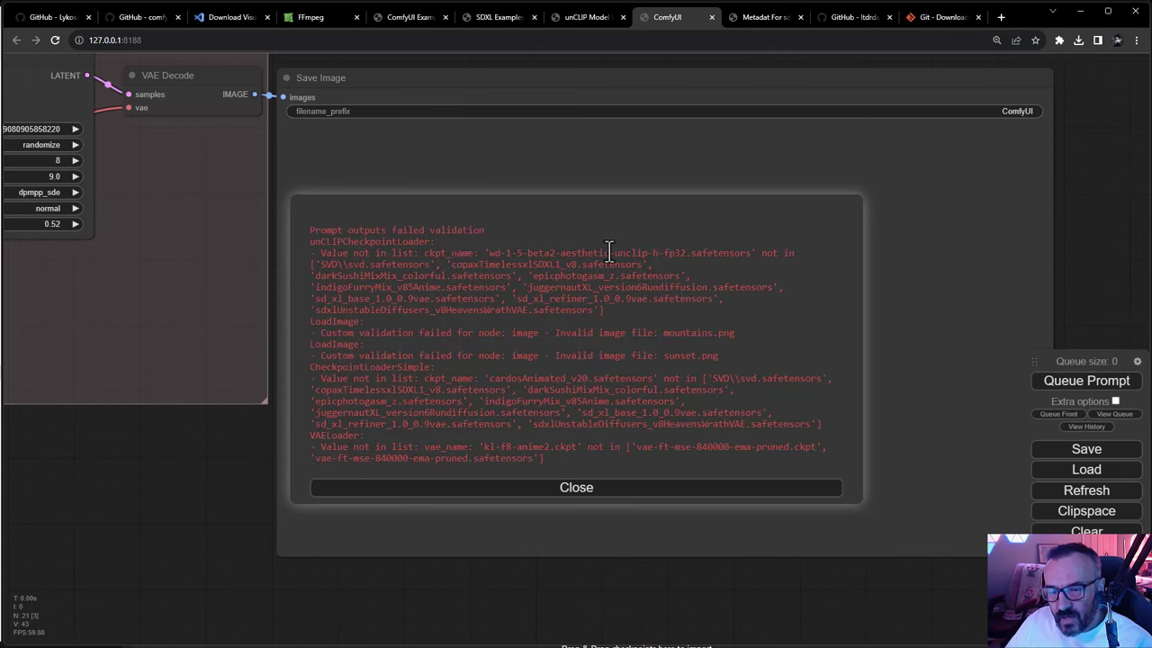
drag(493, 253, 748, 255)
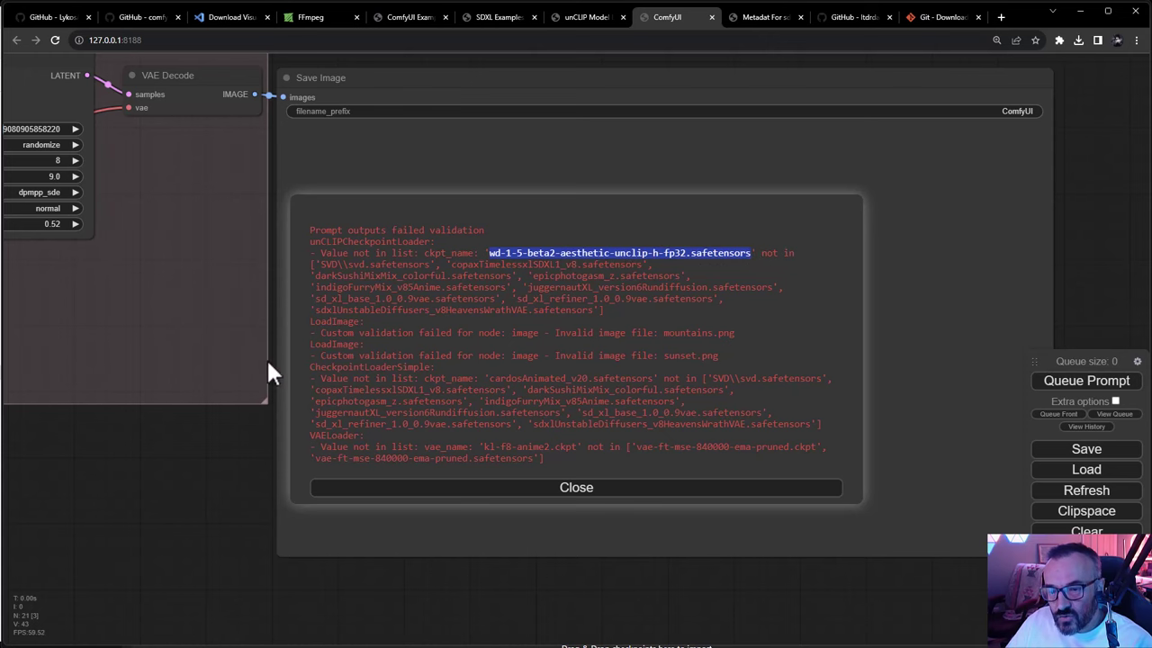
Inspect the red-flagged unCLIPCheckpointLoader, Load Image and Load VAE nodes.
drag(204, 375, 1080, 364)
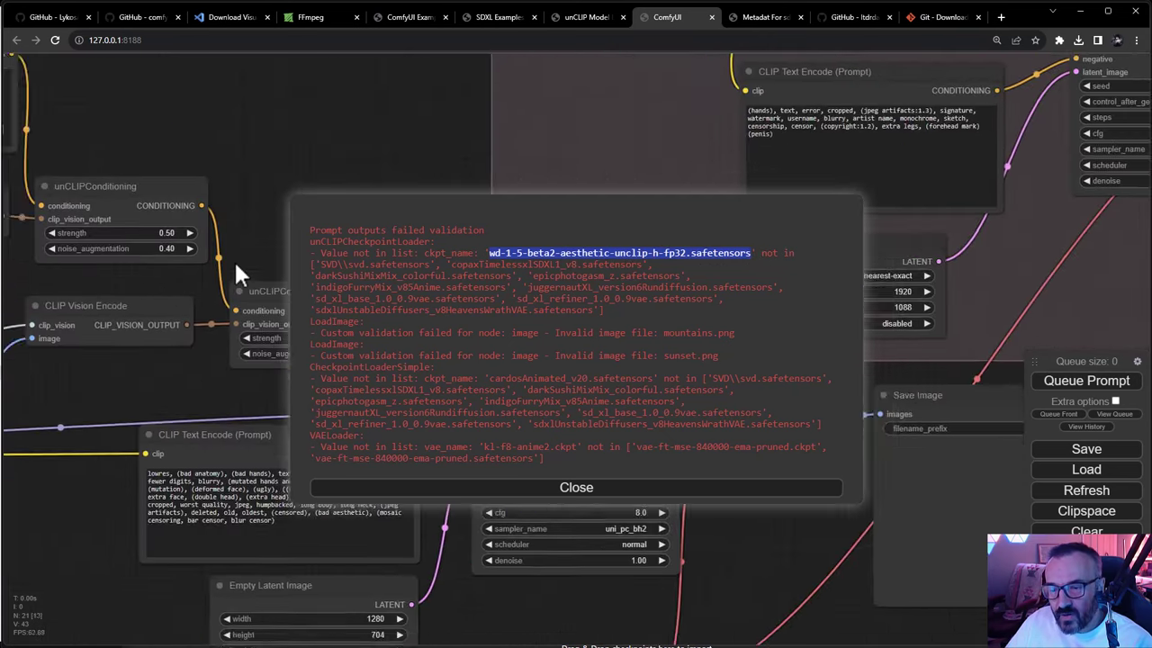
drag(304, 233, 805, 21)
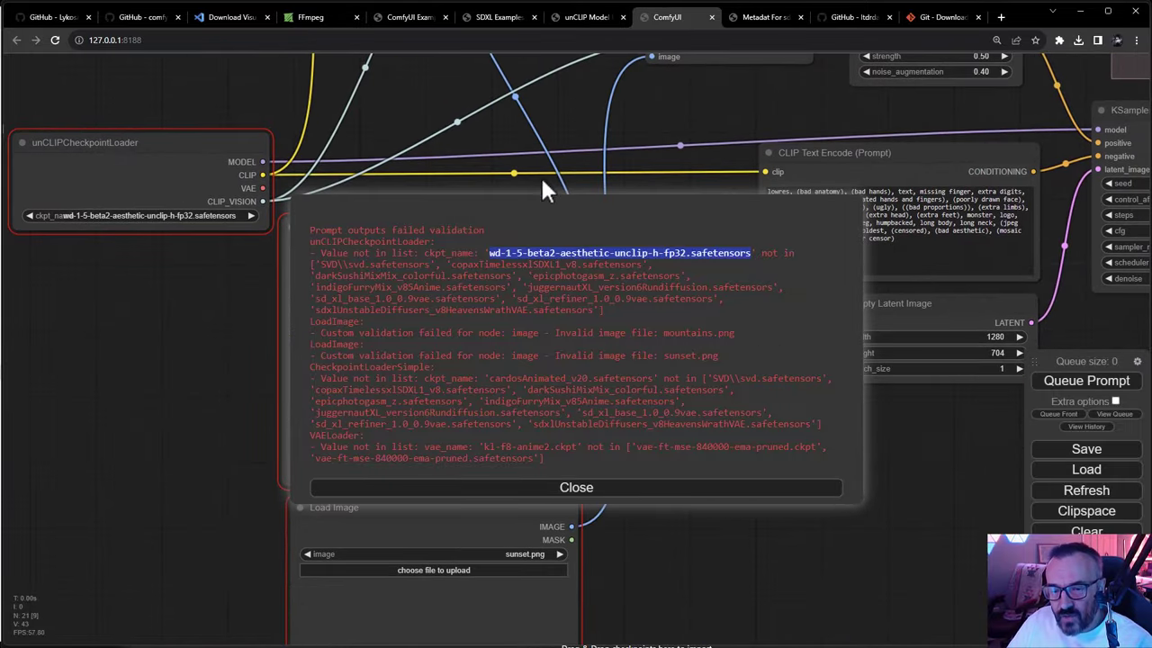
drag(442, 193, 225, 218)
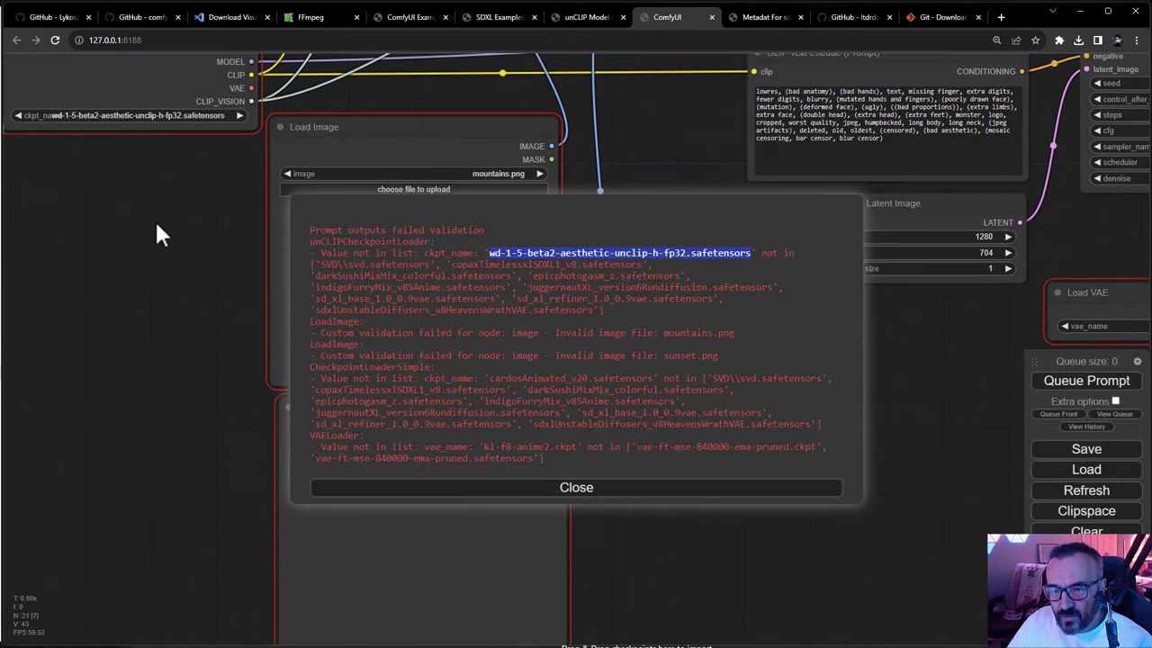
drag(157, 230, 196, 330)
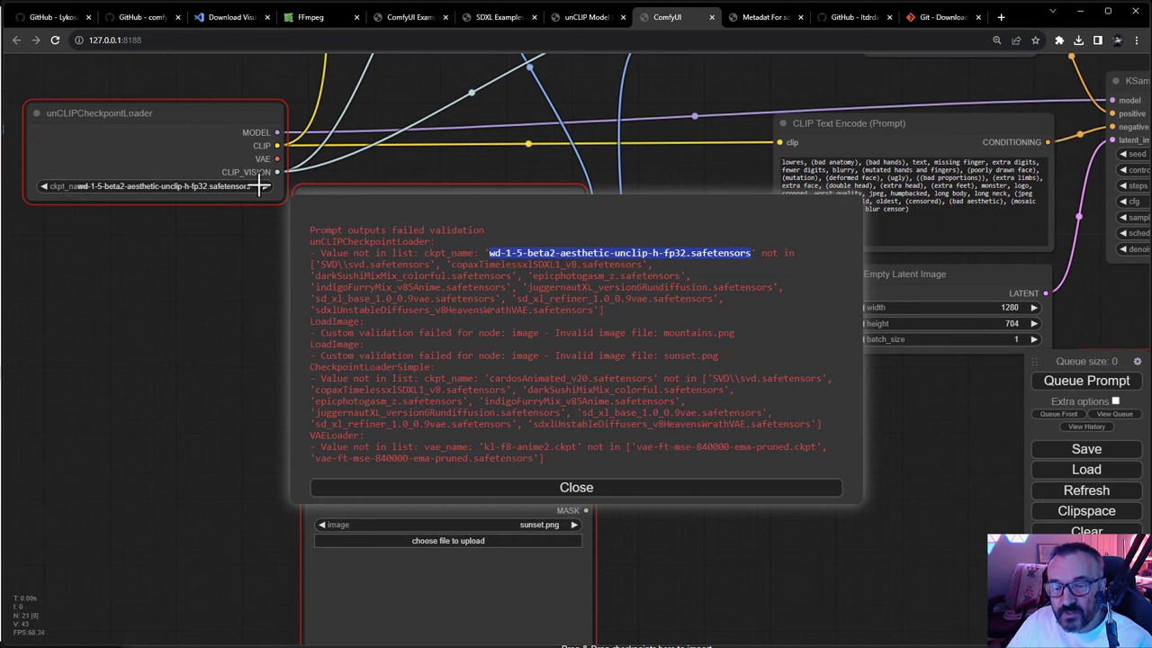
drag(231, 309, 43, 174)
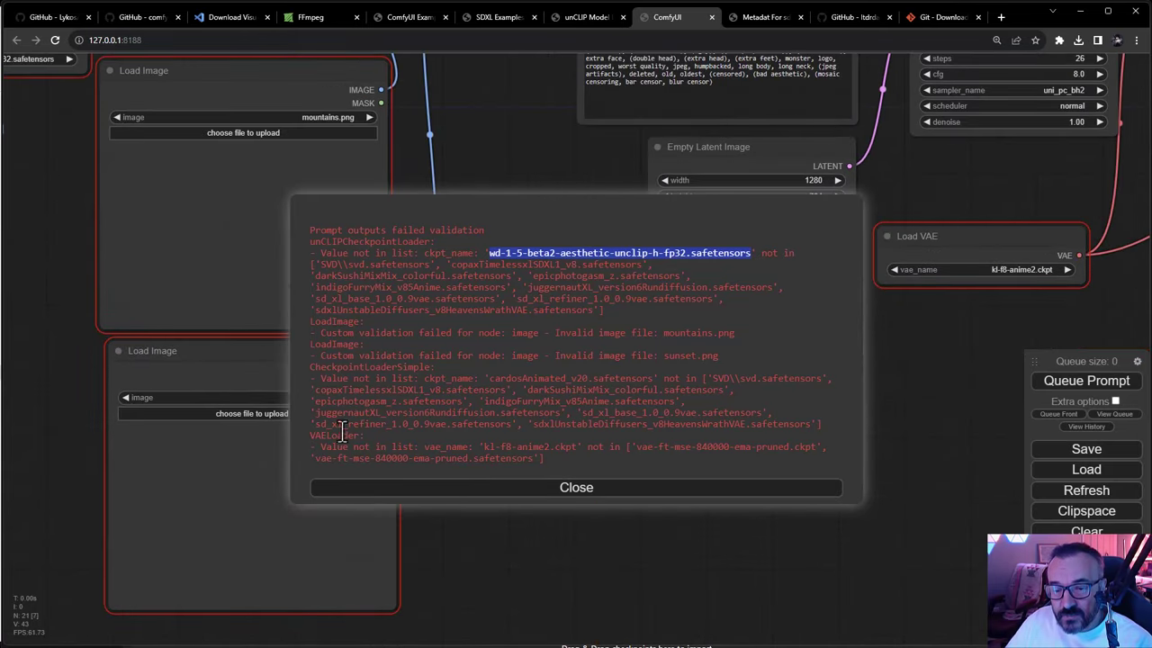
Review the unCLIP page's mountains-and-sunset multiple-image example, then return to ComfyUI.
click(585, 16)
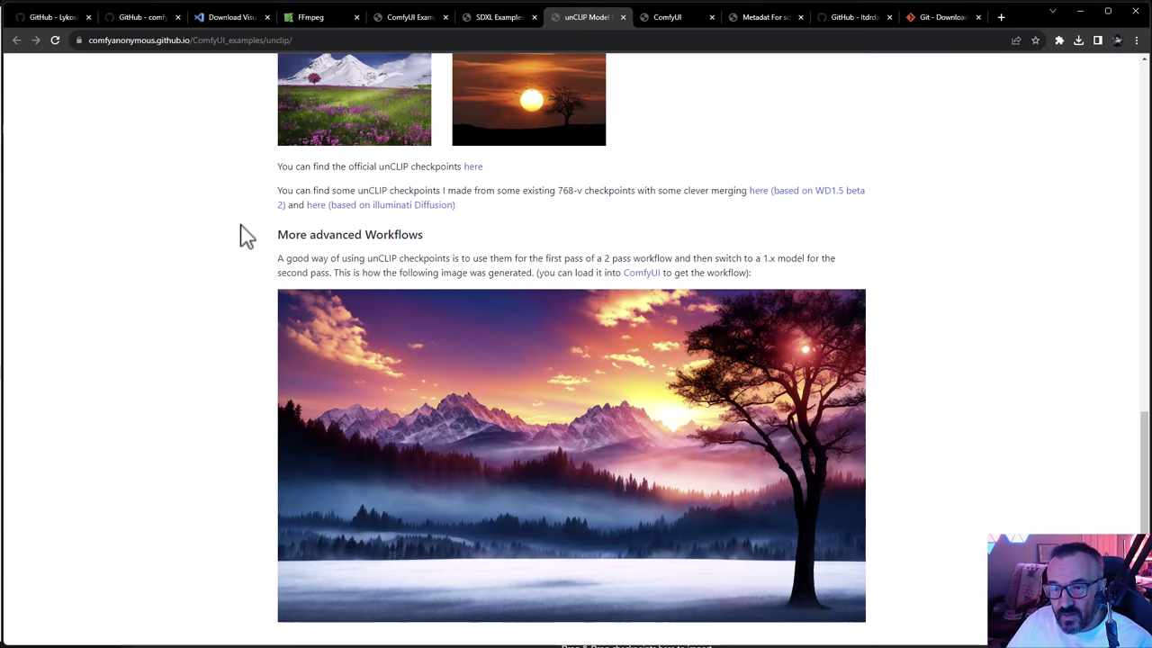
scroll(245, 236, up, 3)
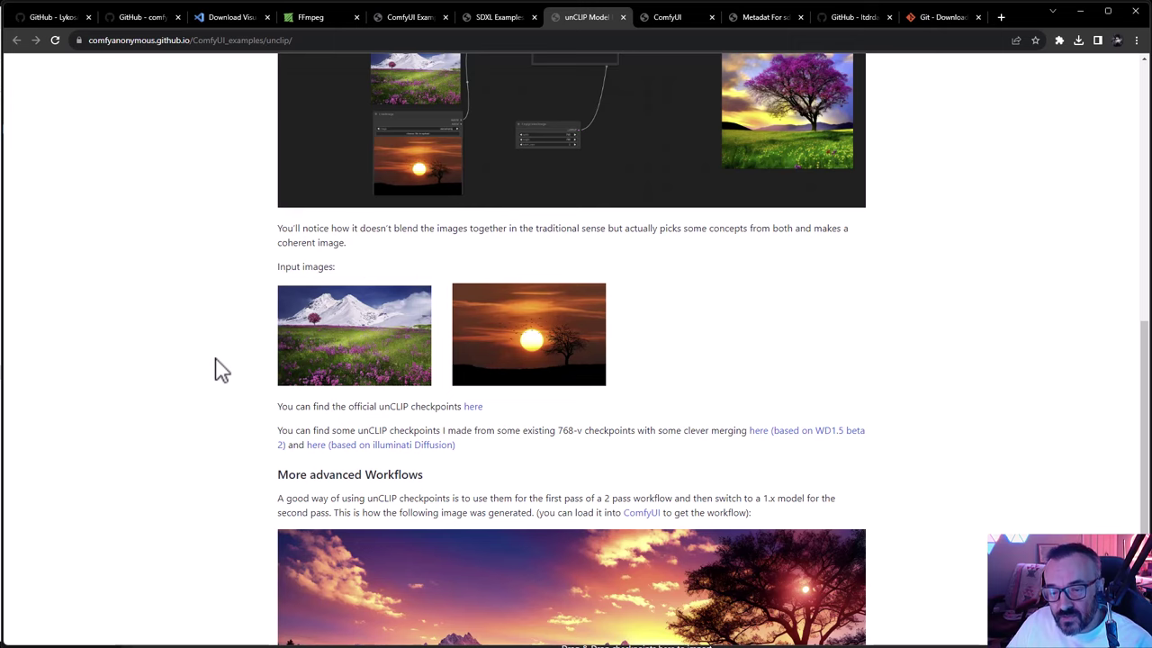
scroll(239, 365, up, 7)
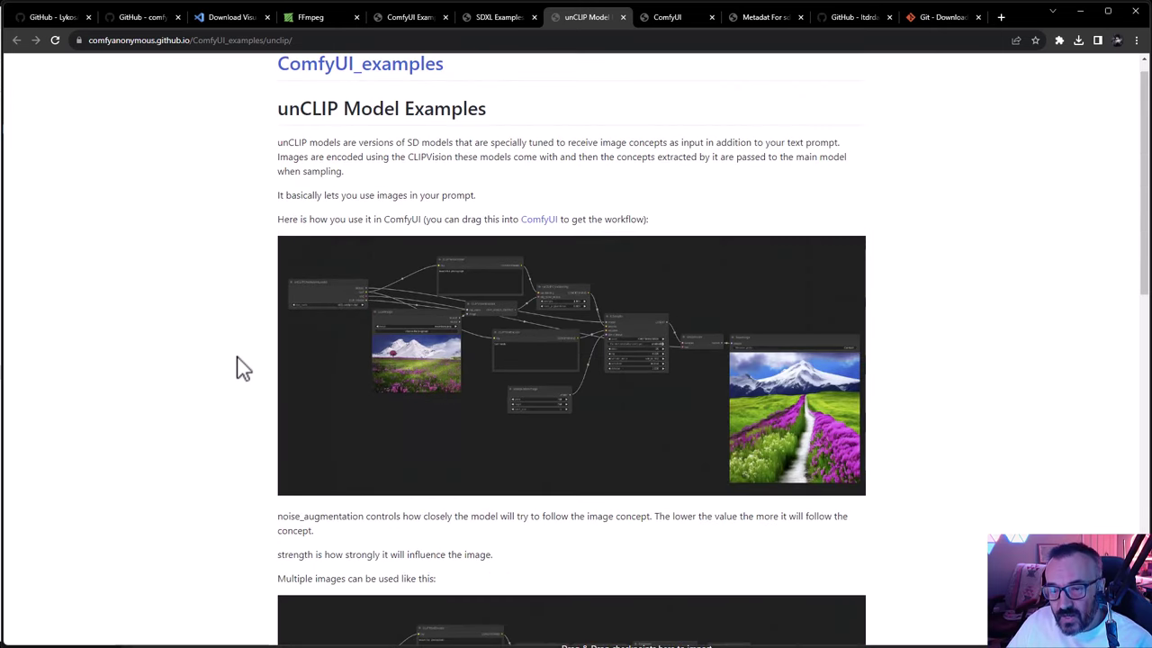
scroll(240, 365, up, 1)
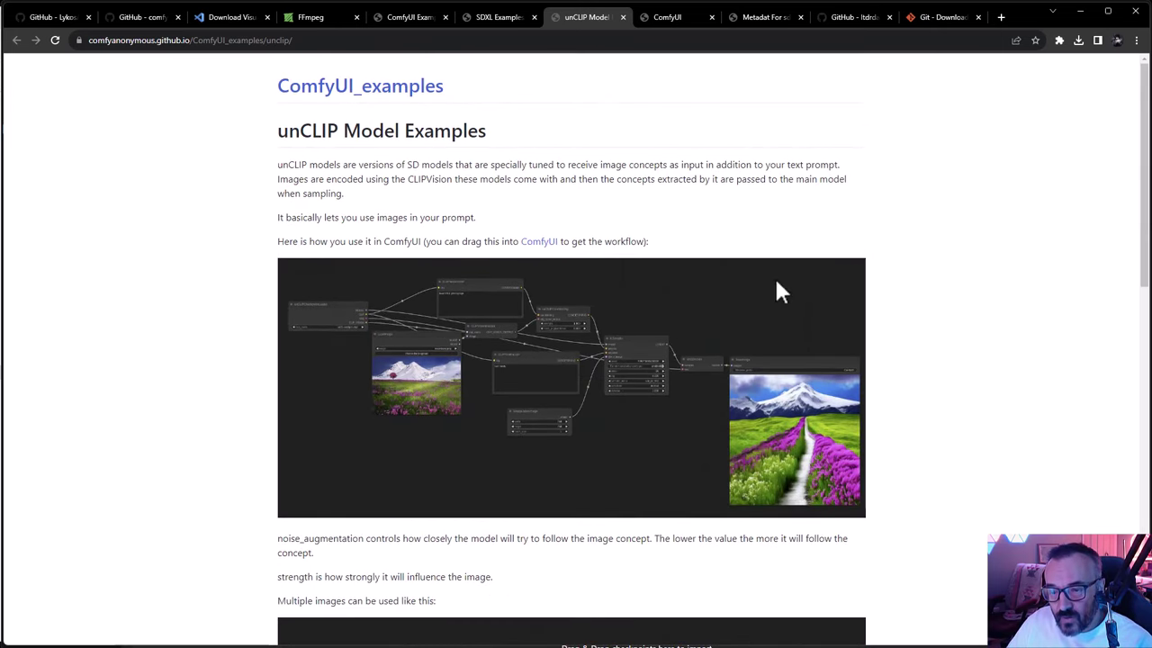
scroll(213, 369, down, 3)
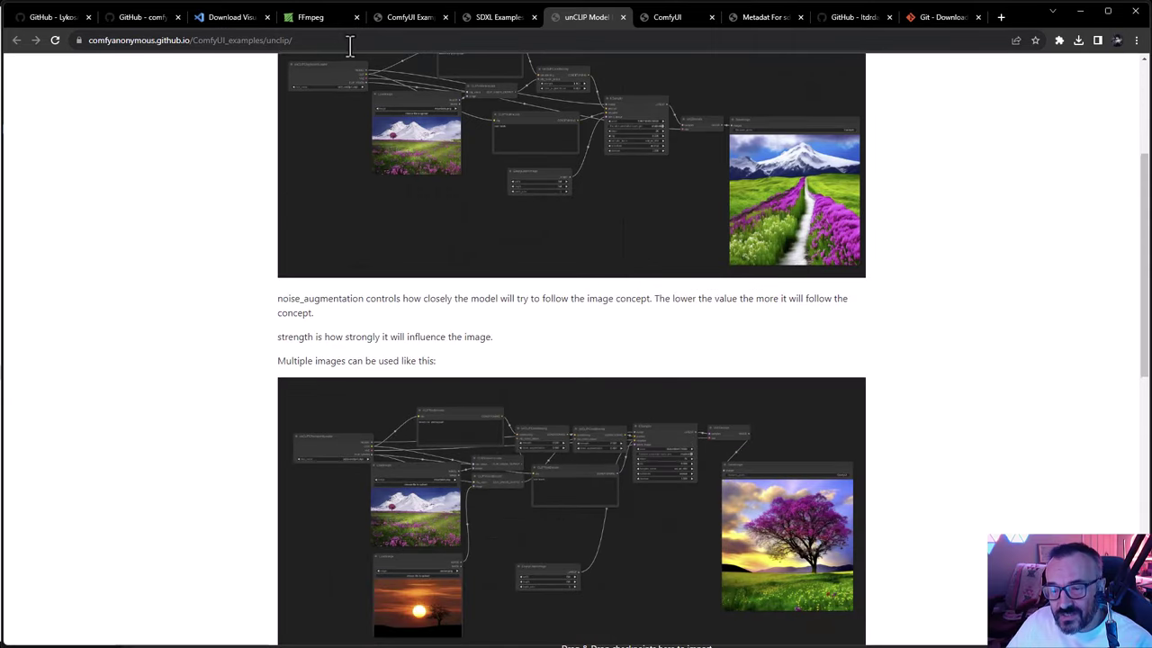
click(673, 17)
Set the unCLIPCheckpointLoader ckpt_name to SVD\svd.safetensors.
drag(200, 219, 241, 224)
click(268, 142)
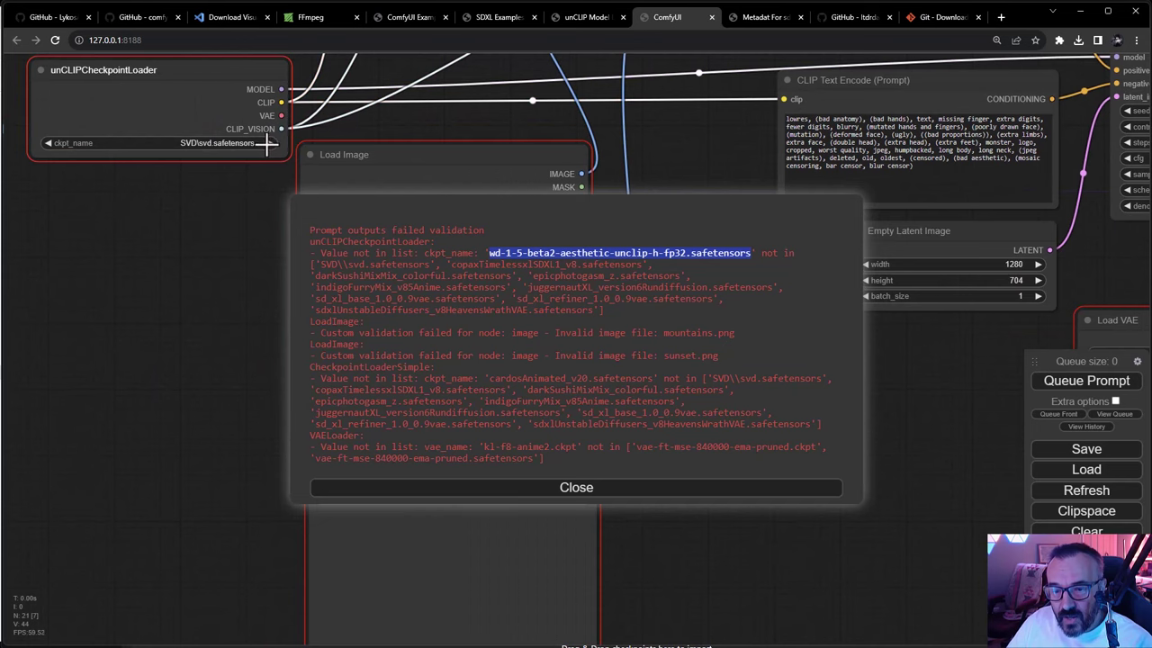
drag(219, 277, 66, 188)
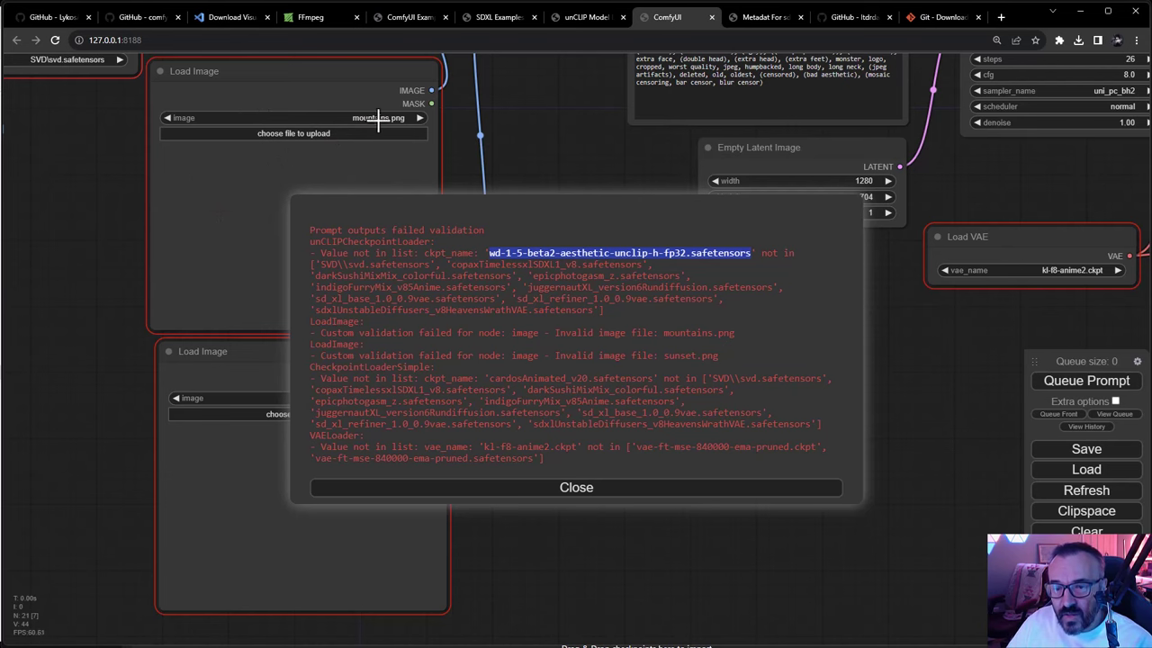
drag(209, 216, 142, 182)
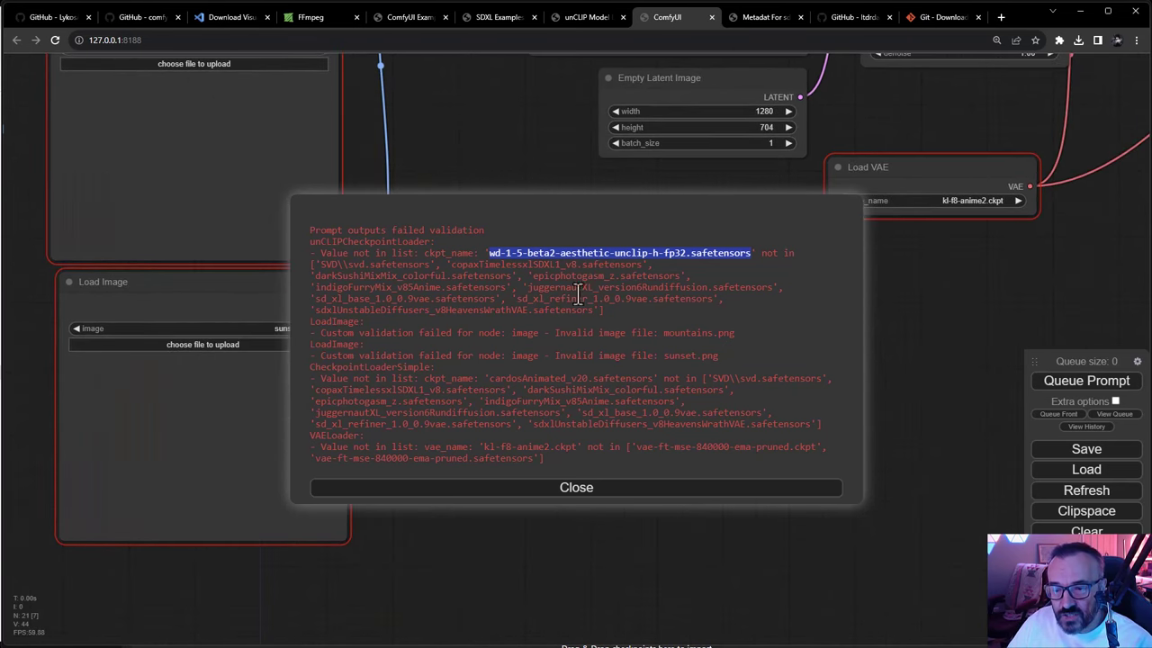
Close the error dialog and re-queue to see which nodes still fail validation.
click(591, 491)
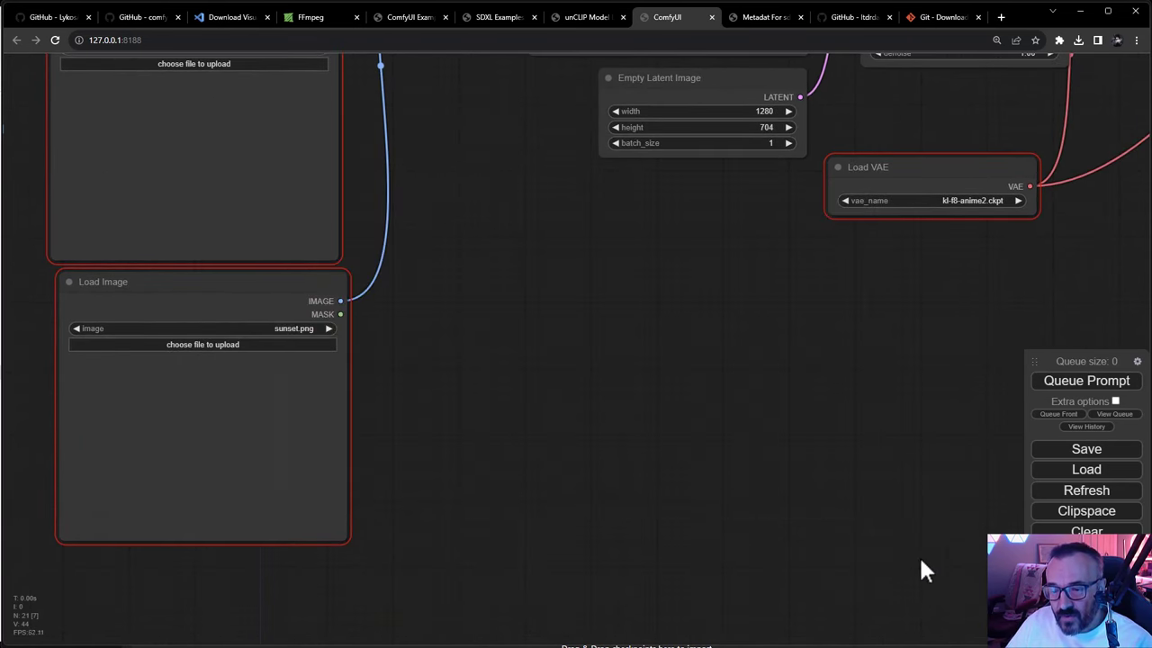
click(1105, 383)
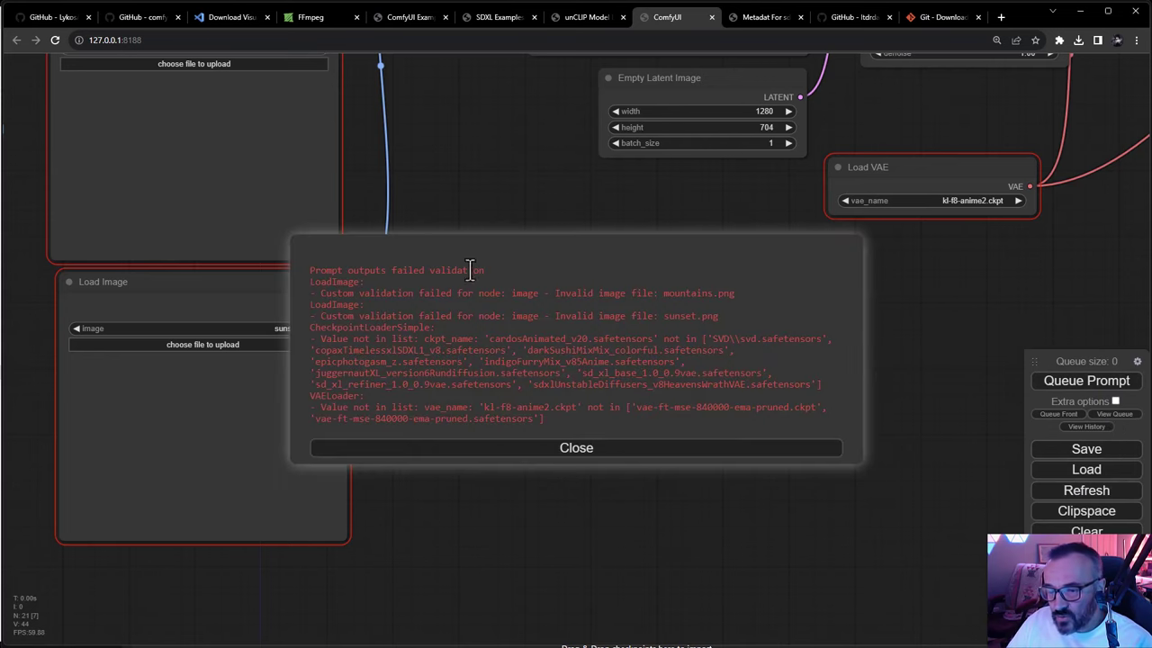
drag(44, 168, 231, 321)
drag(188, 368, 200, 283)
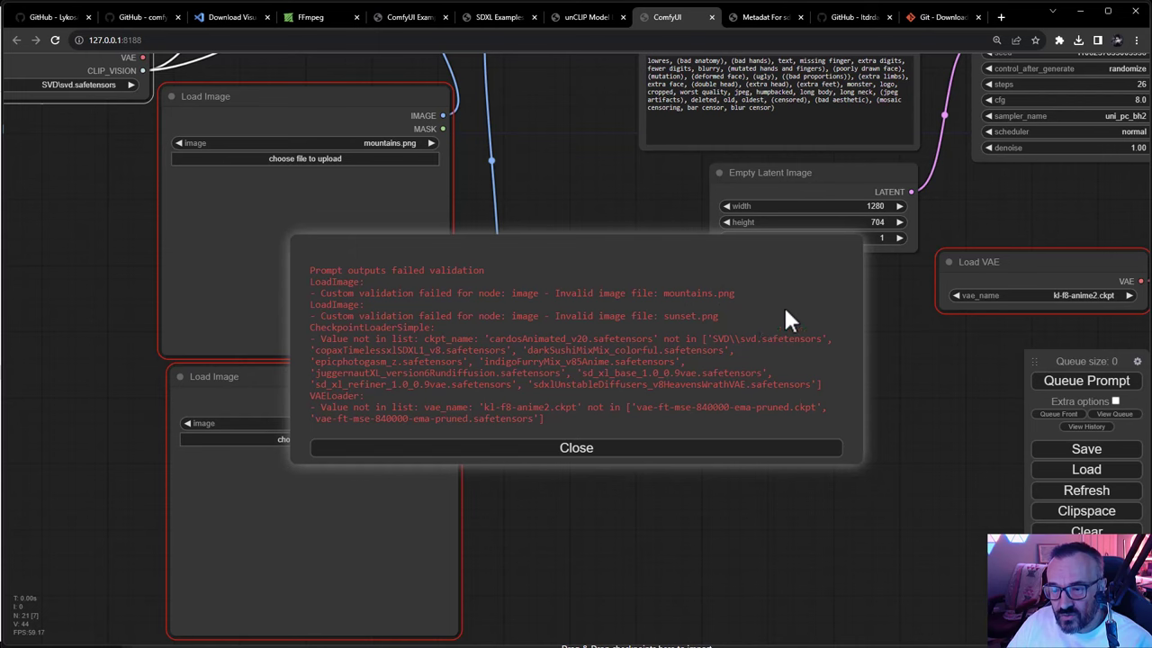
Dismiss the error and set Load VAE's vae_name to vae-ft-mse-840000-ema-pruned.safetensors.
click(645, 453)
drag(918, 430, 470, 428)
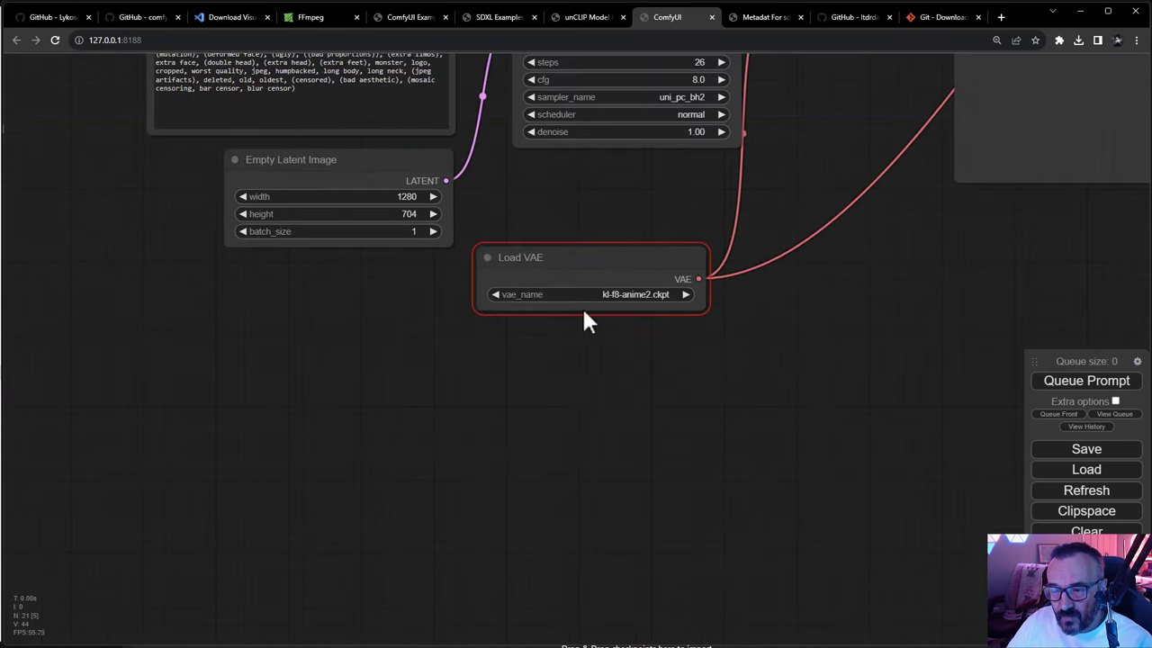
click(683, 294)
click(640, 375)
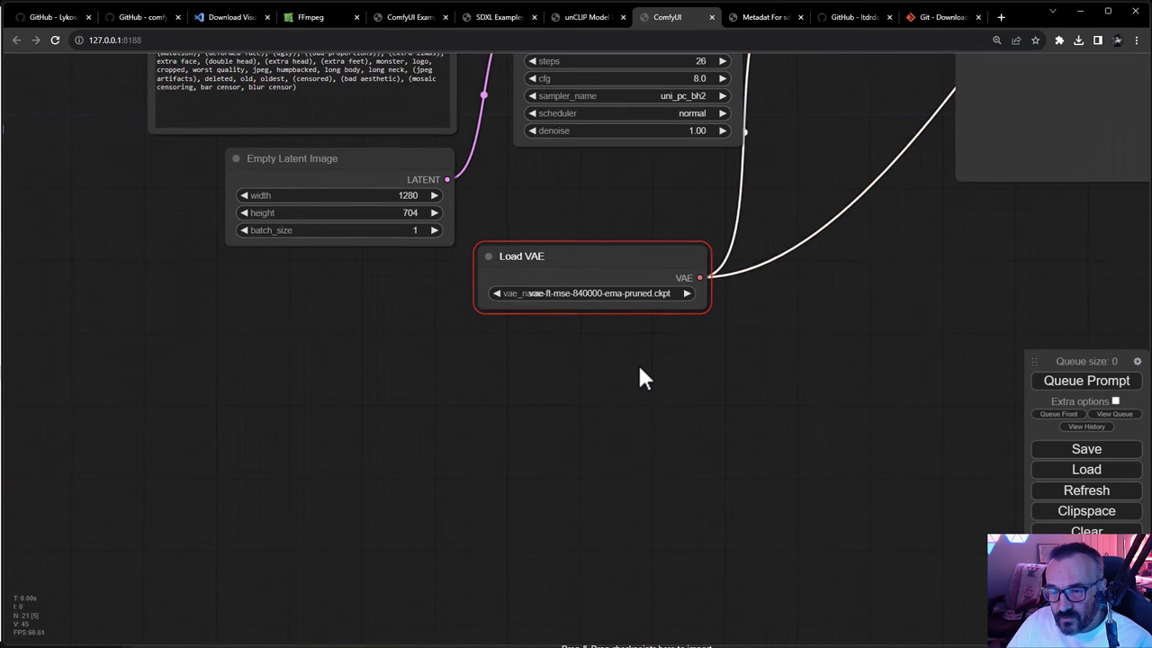
click(688, 294)
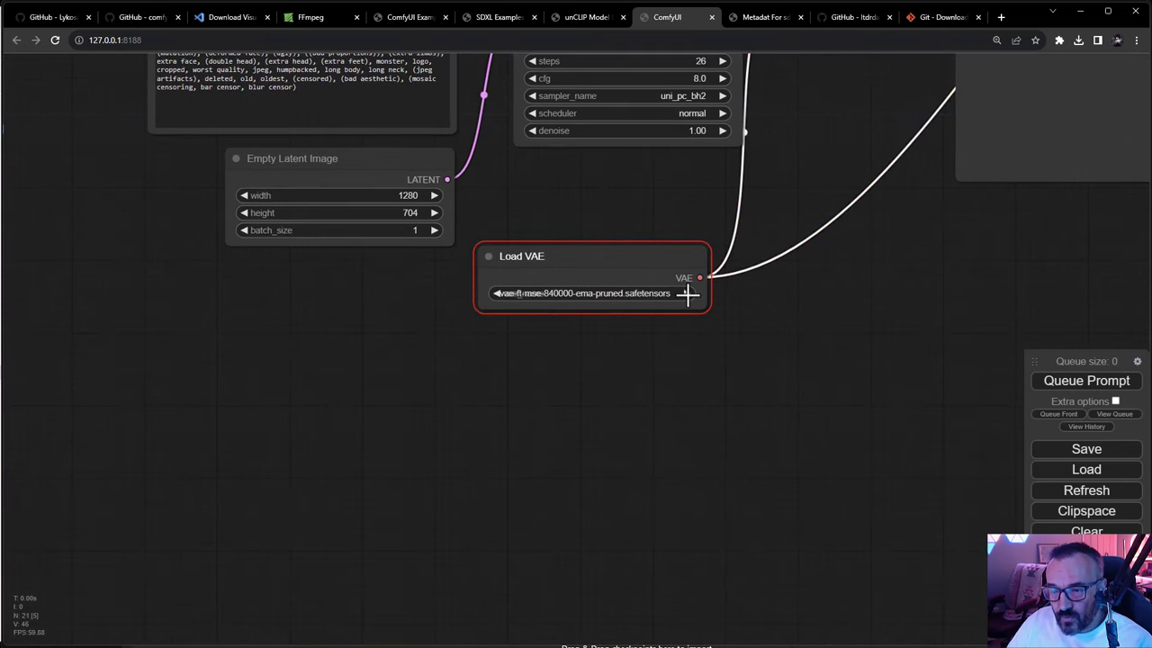
click(653, 295)
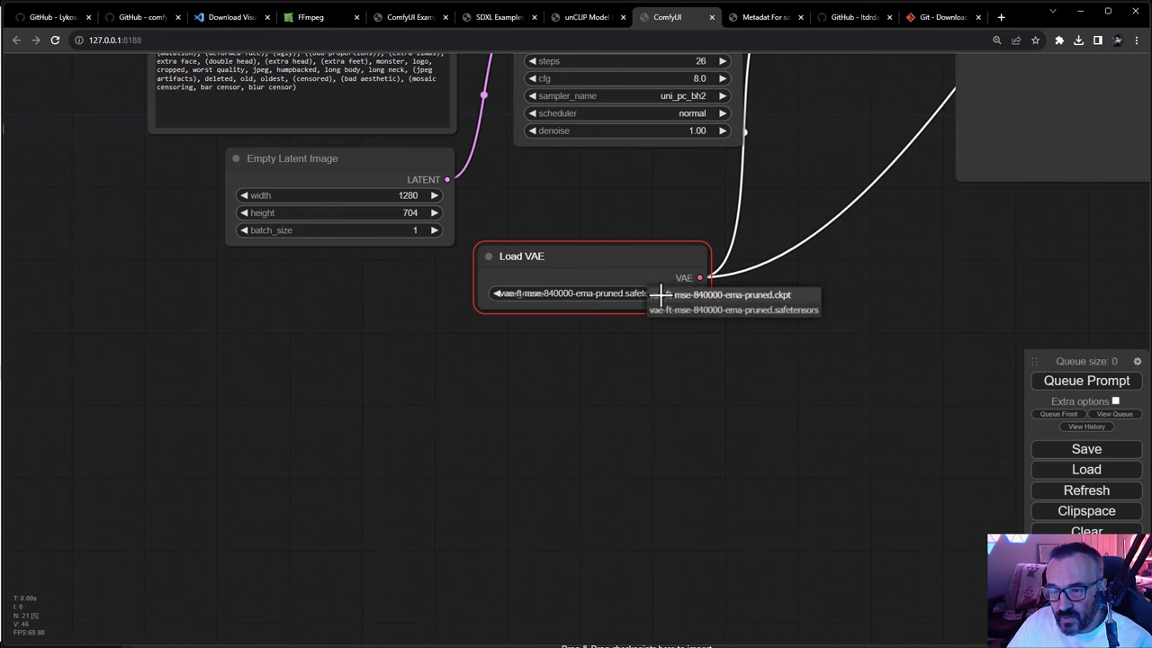
click(719, 311)
drag(410, 380, 398, 560)
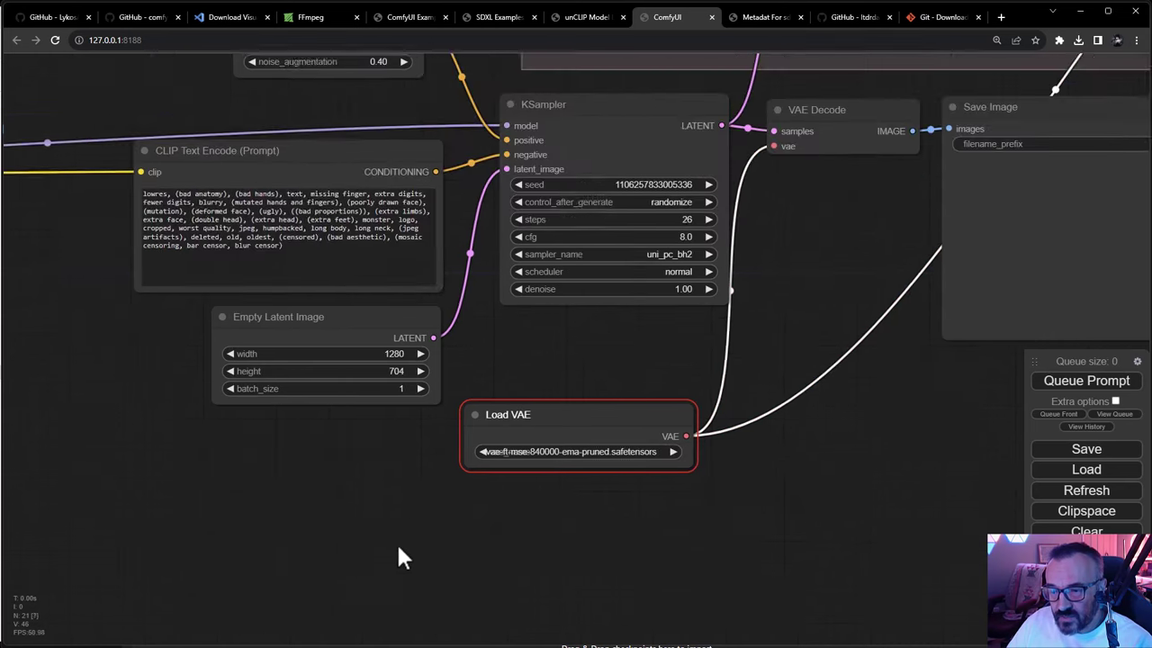
drag(591, 399, 605, 379)
Re-queue the workflow to see which validation errors remain, then dismiss the error dialog.
scroll(600, 365, down, 8)
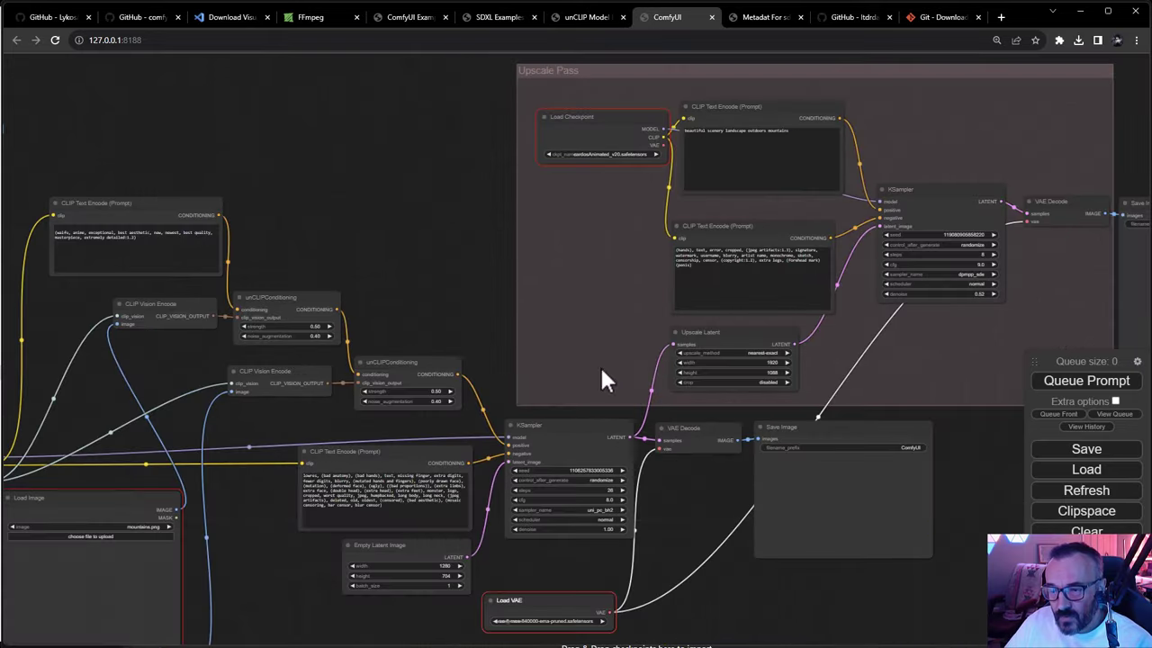
drag(650, 522, 486, 450)
drag(260, 538, 394, 513)
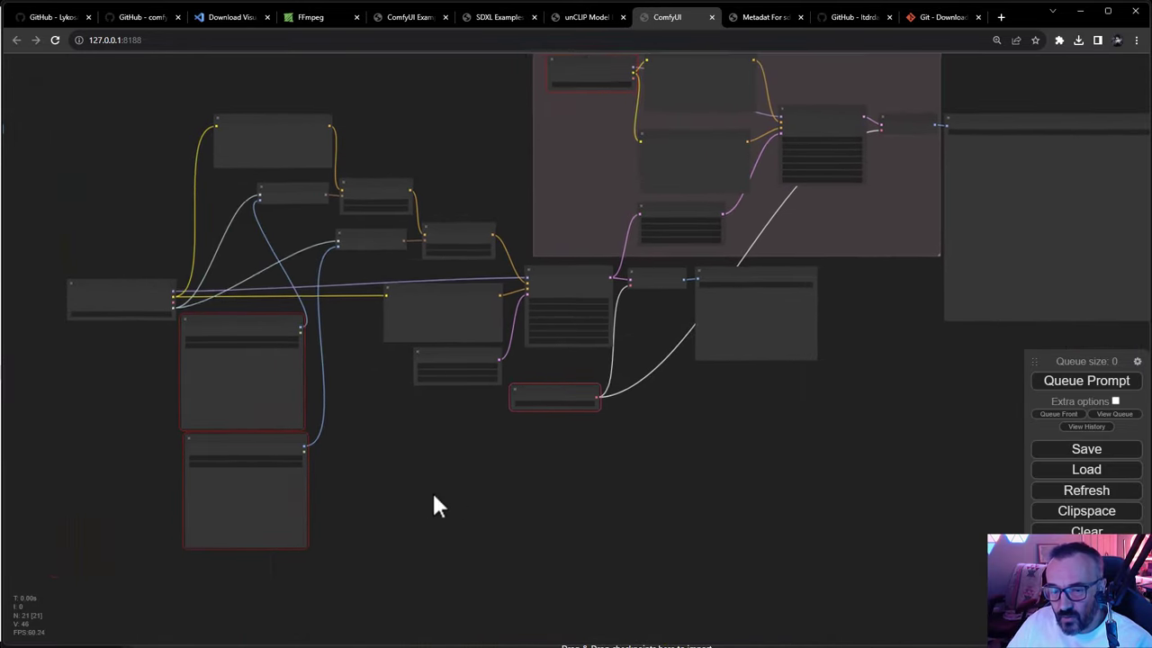
click(1084, 385)
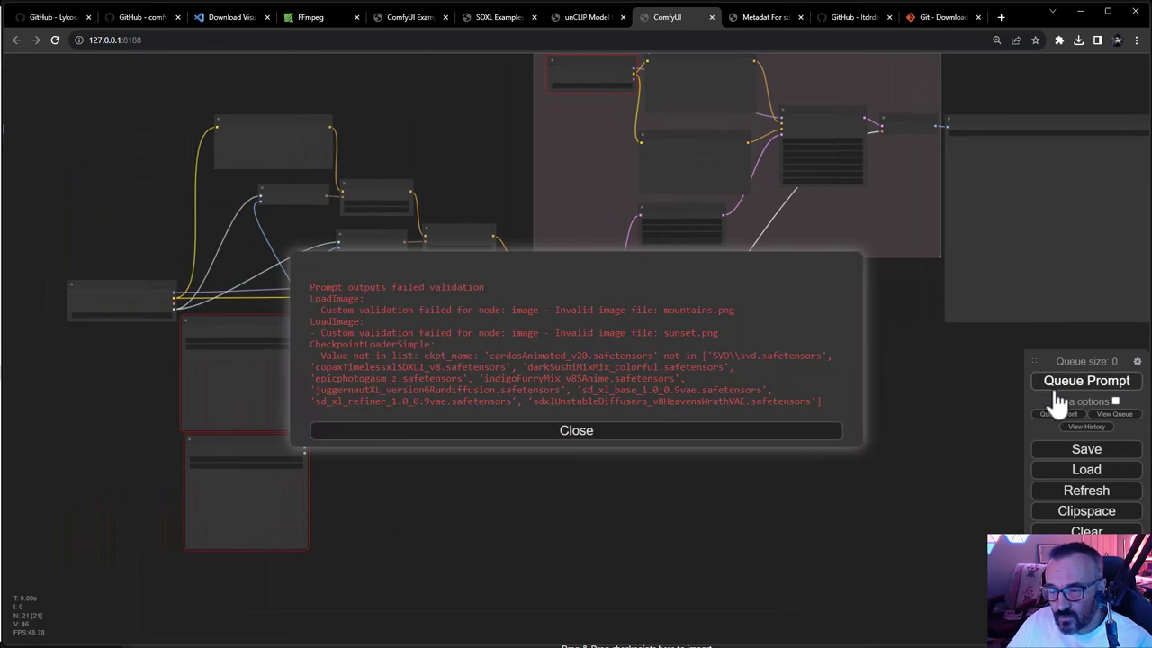
click(636, 434)
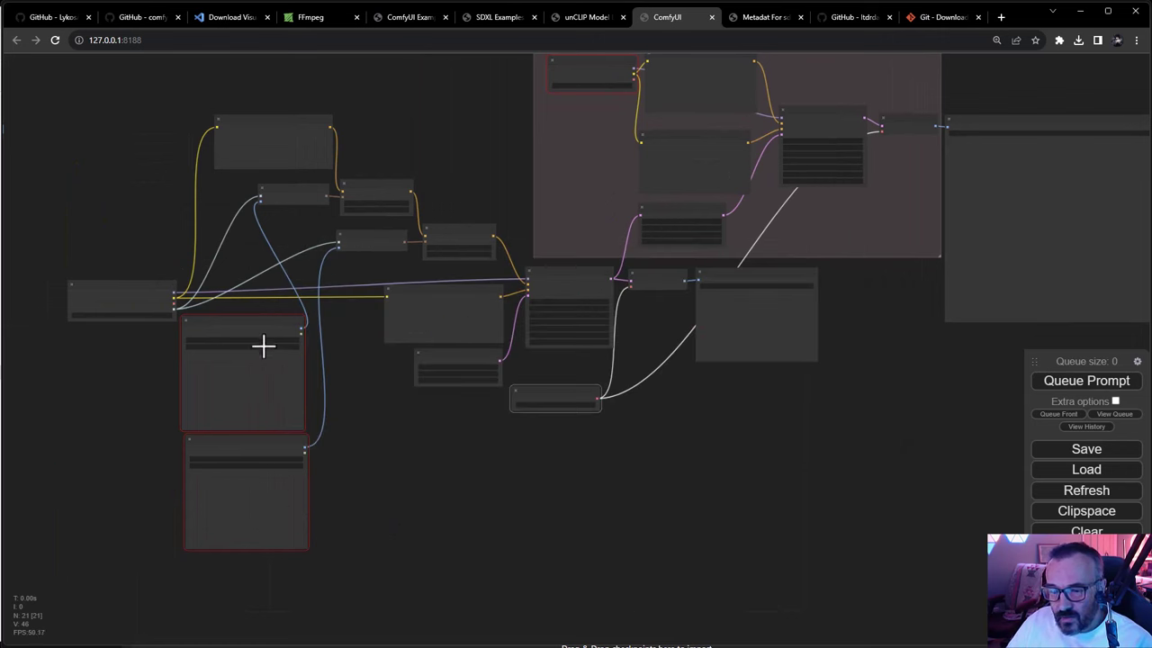
Set the Upscale Pass Load Checkpoint to SVD\svd.safetensors and re-queue to confirm only mountains.png and sunset.png are missing.
drag(789, 429, 655, 549)
scroll(655, 549, up, 1)
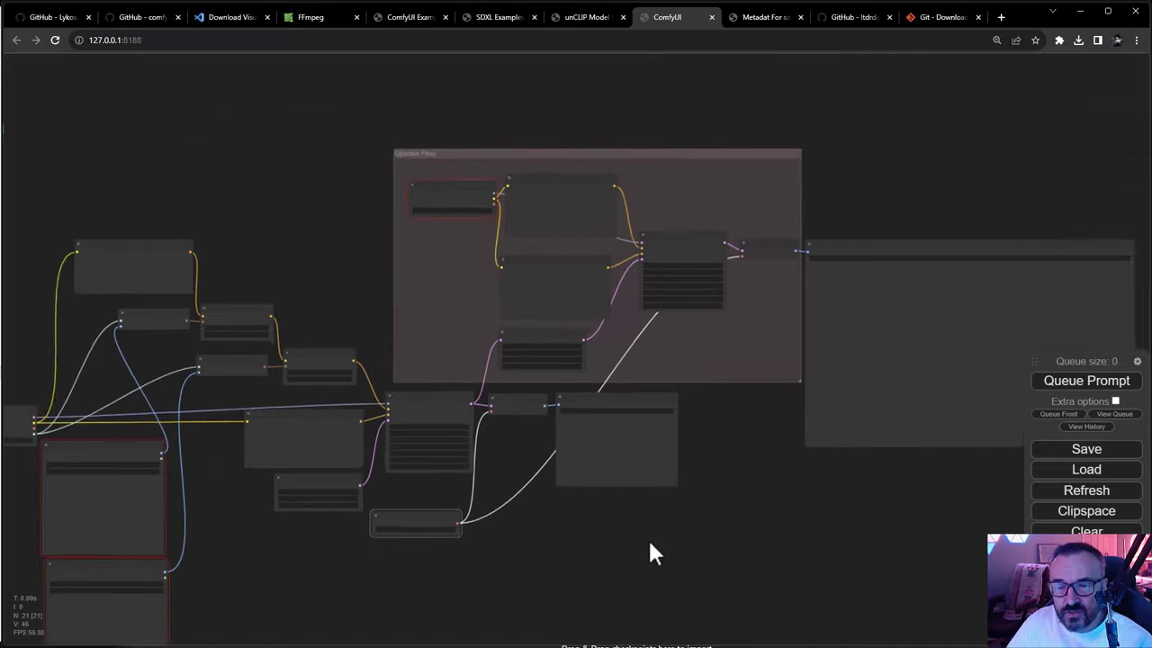
scroll(421, 164, up, 10)
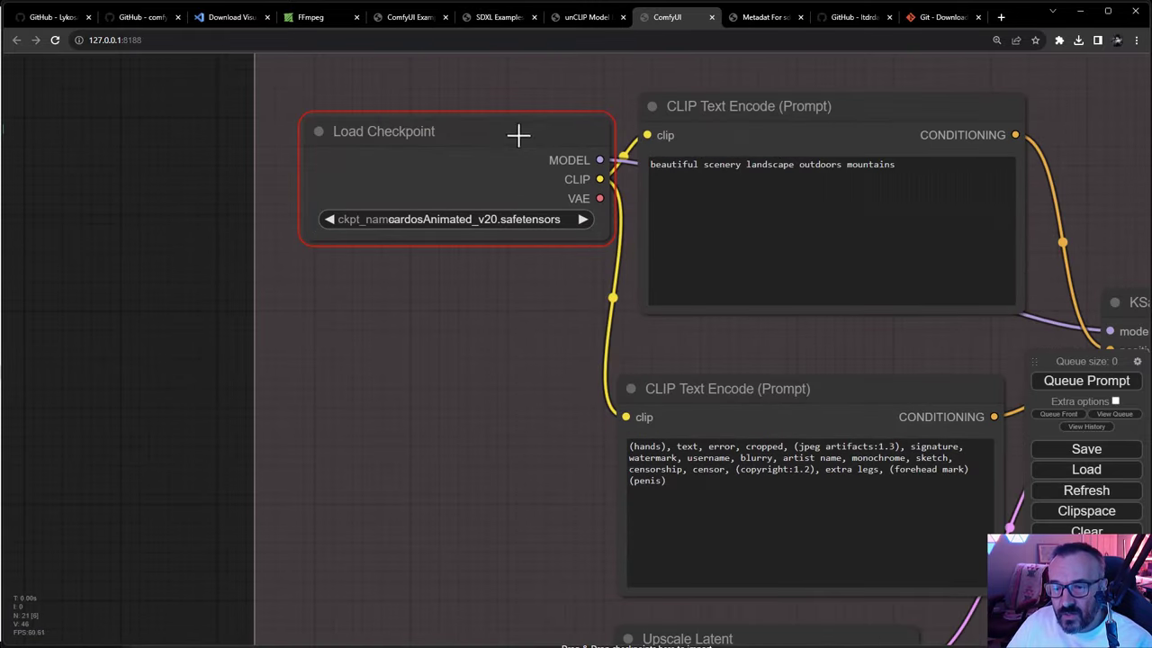
click(531, 220)
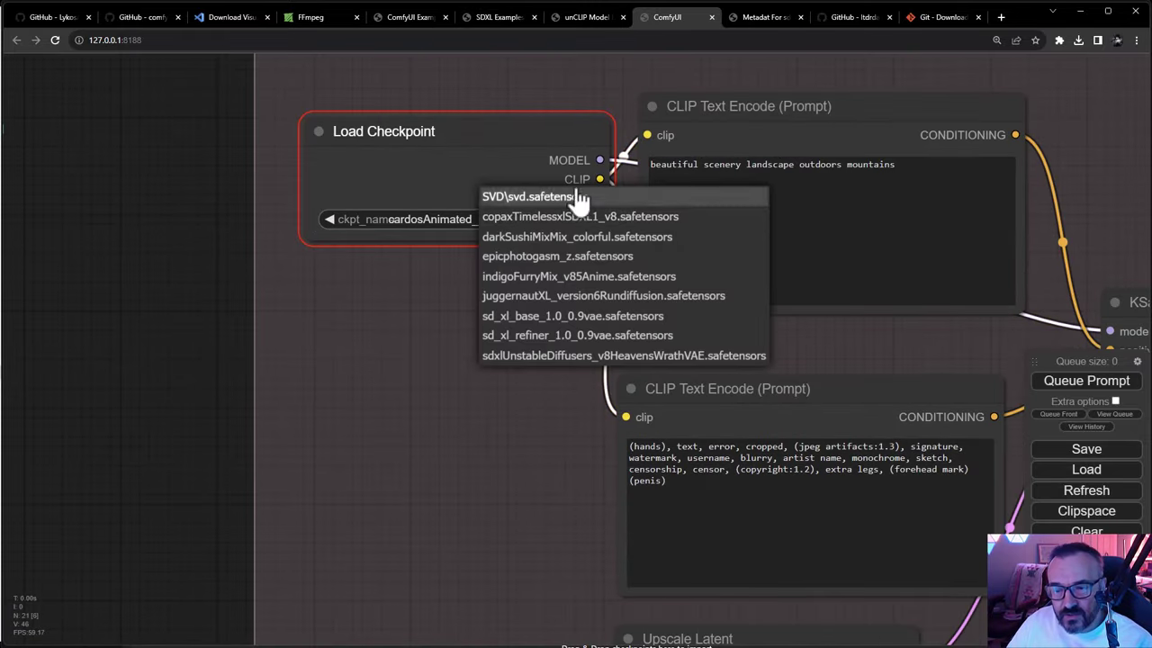
click(551, 199)
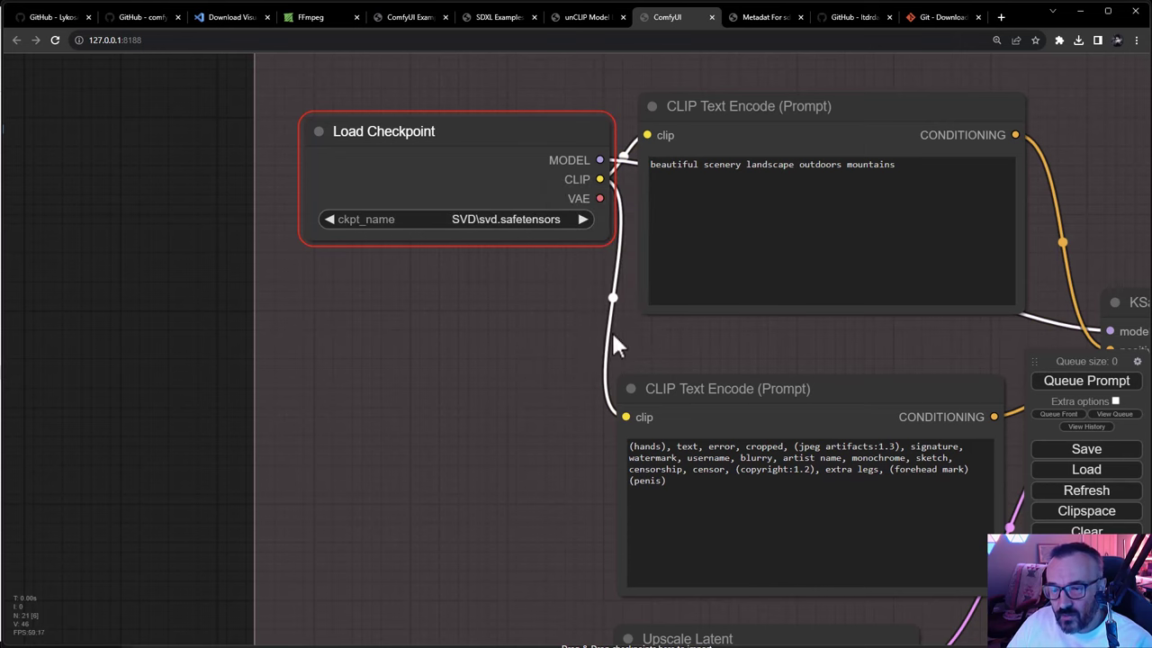
click(1086, 387)
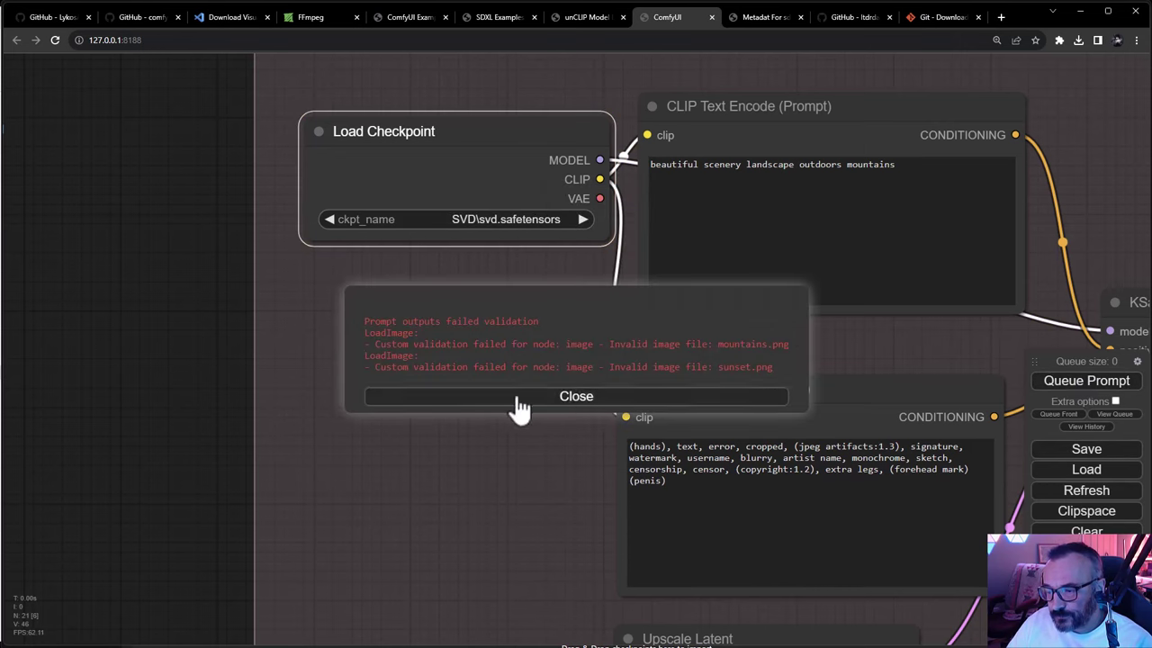
click(617, 399)
scroll(423, 413, down, 6)
scroll(436, 498, up, 1)
drag(436, 497, 574, 242)
scroll(539, 445, up, 6)
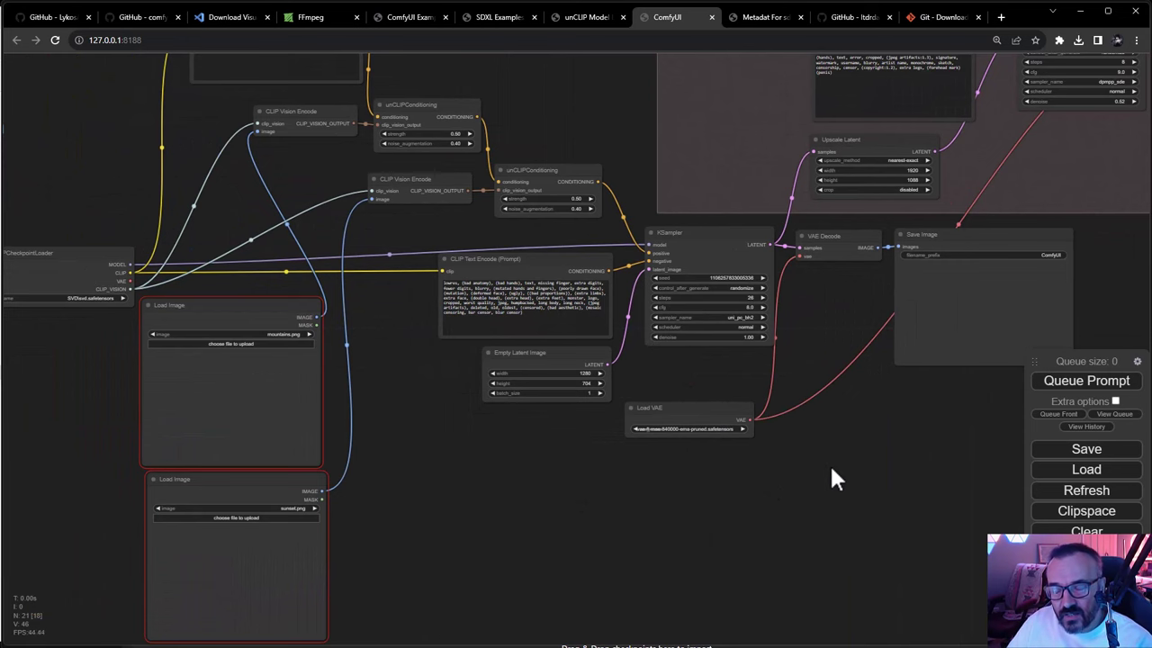
drag(831, 470, 360, 598)
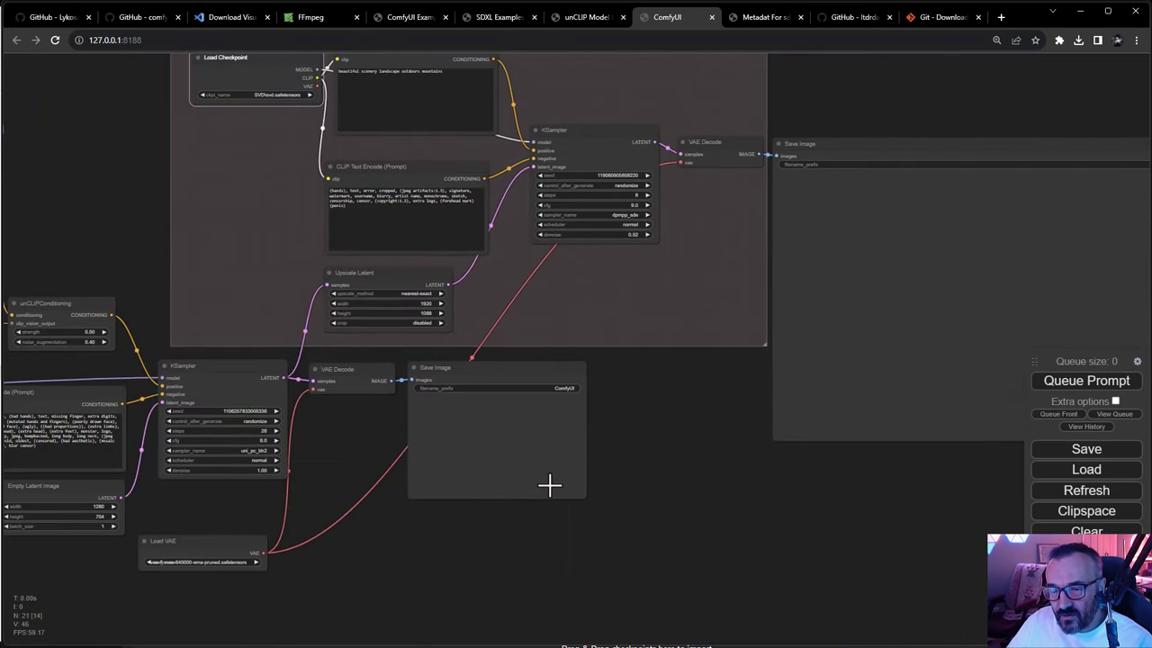
drag(560, 483, 811, 507)
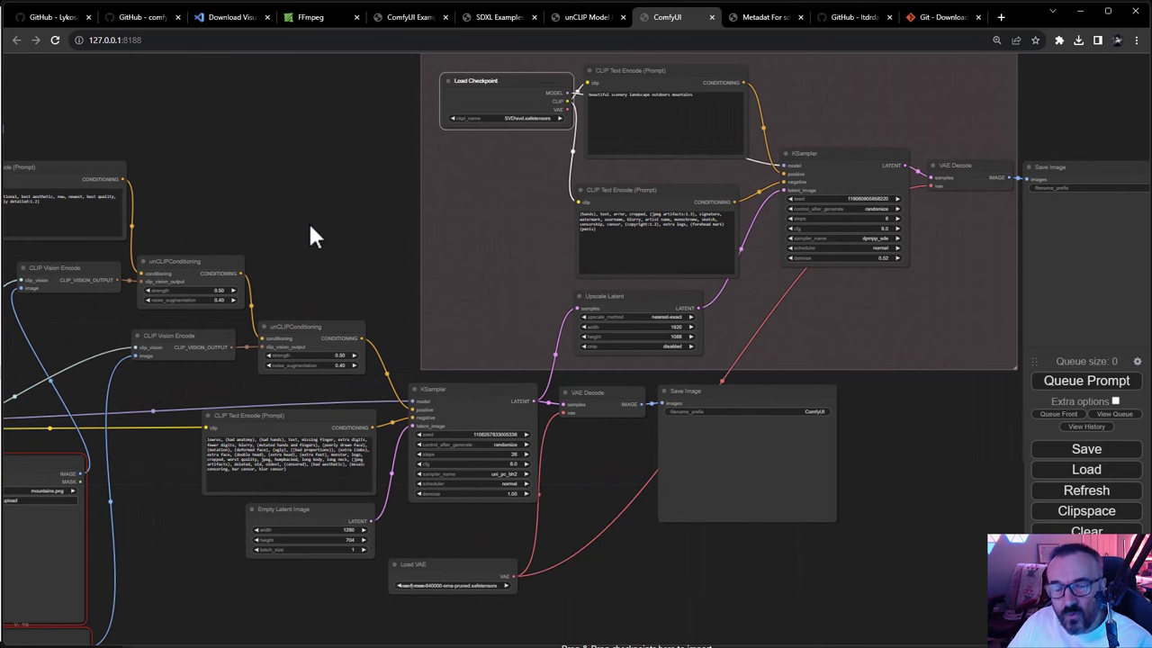